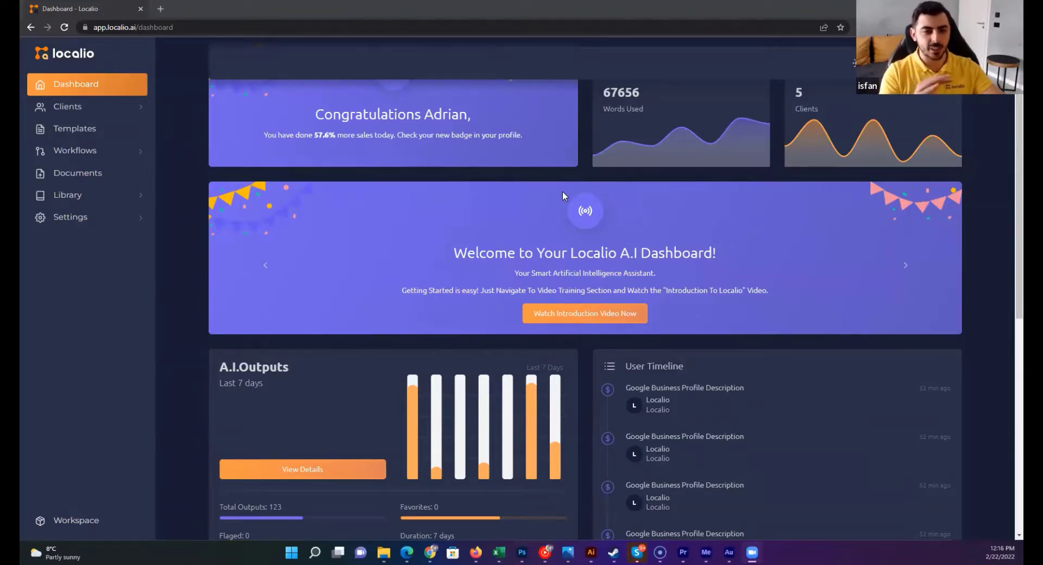
# - Peek at the templates library, then go back to the dashboard and scroll through it
pyautogui.click(95, 130)
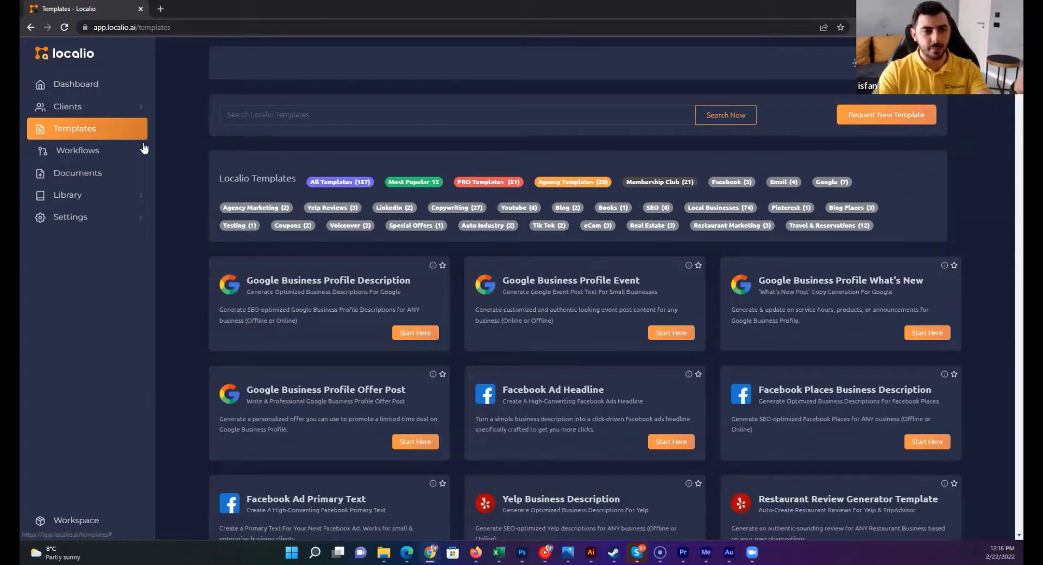
pyautogui.click(98, 89)
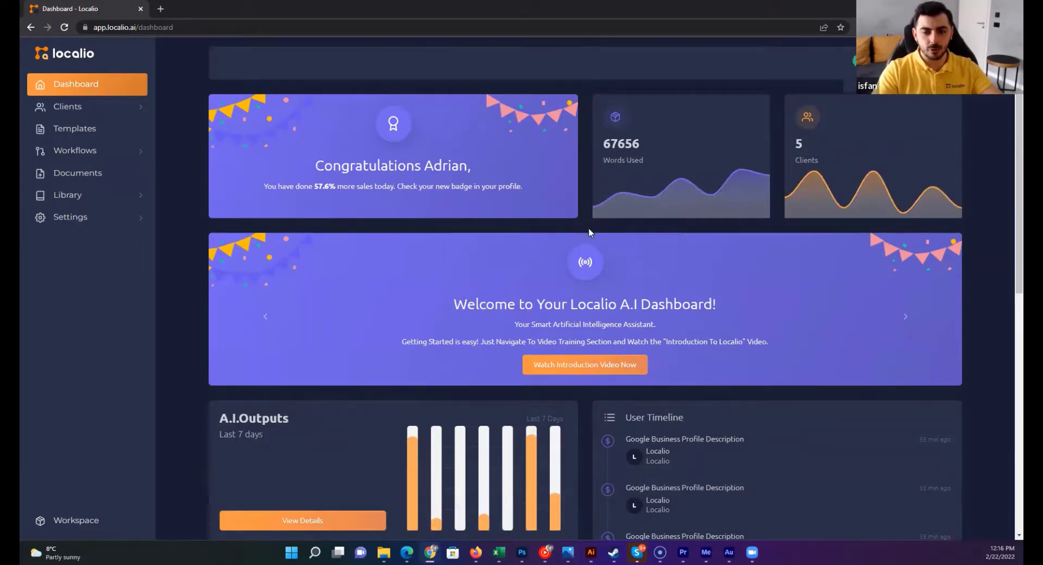
pyautogui.scroll(-5, 592, 235)
pyautogui.scroll(3, 592, 230)
pyautogui.scroll(3, 592, 230)
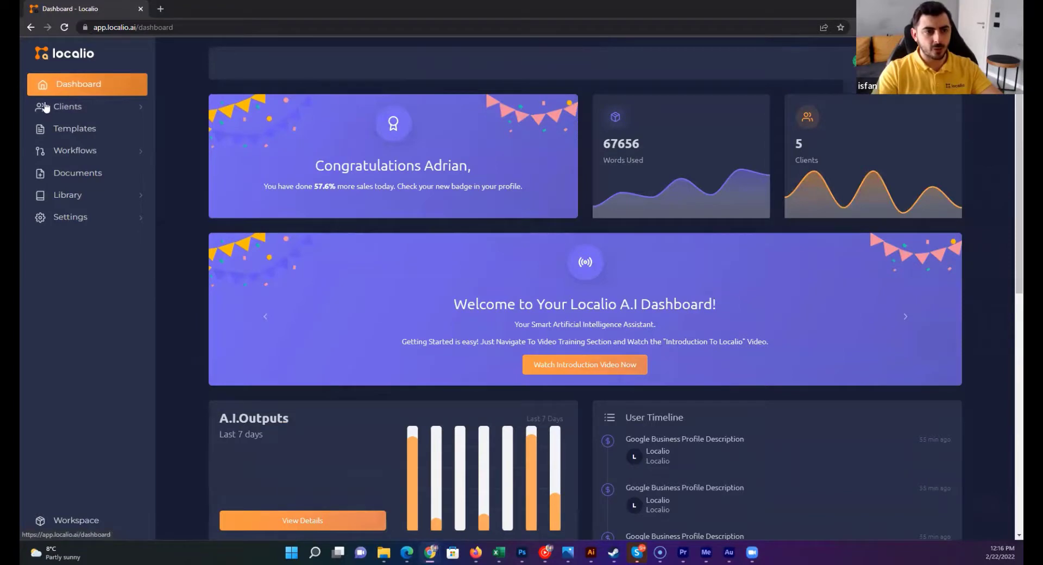
pyautogui.scroll(-3, 418, 232)
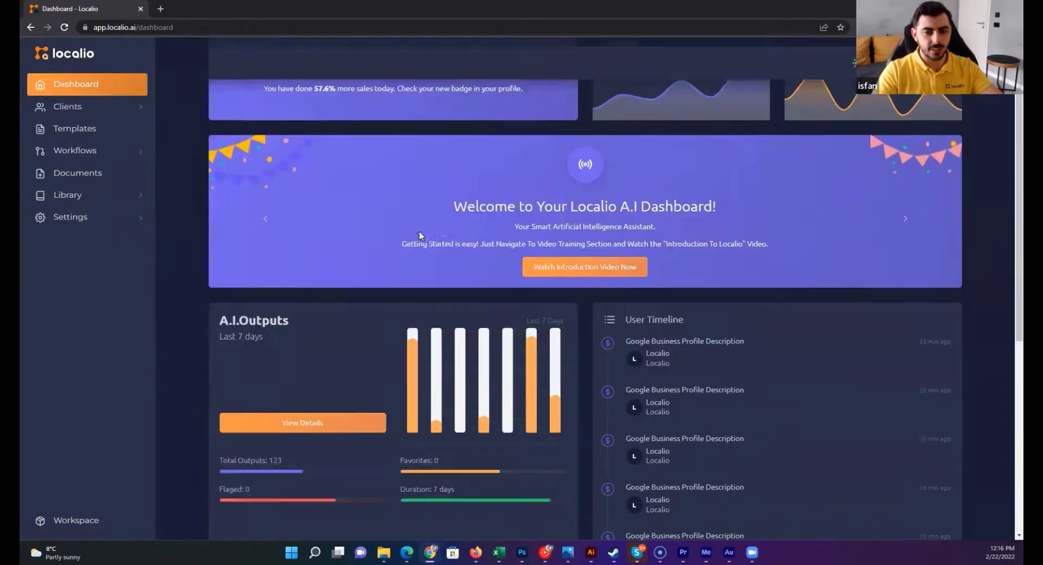
pyautogui.scroll(-3, 396, 232)
pyautogui.scroll(-1, 395, 231)
pyautogui.scroll(7, 395, 231)
pyautogui.scroll(-3, 395, 236)
pyautogui.scroll(2, 389, 239)
pyautogui.scroll(2, 388, 239)
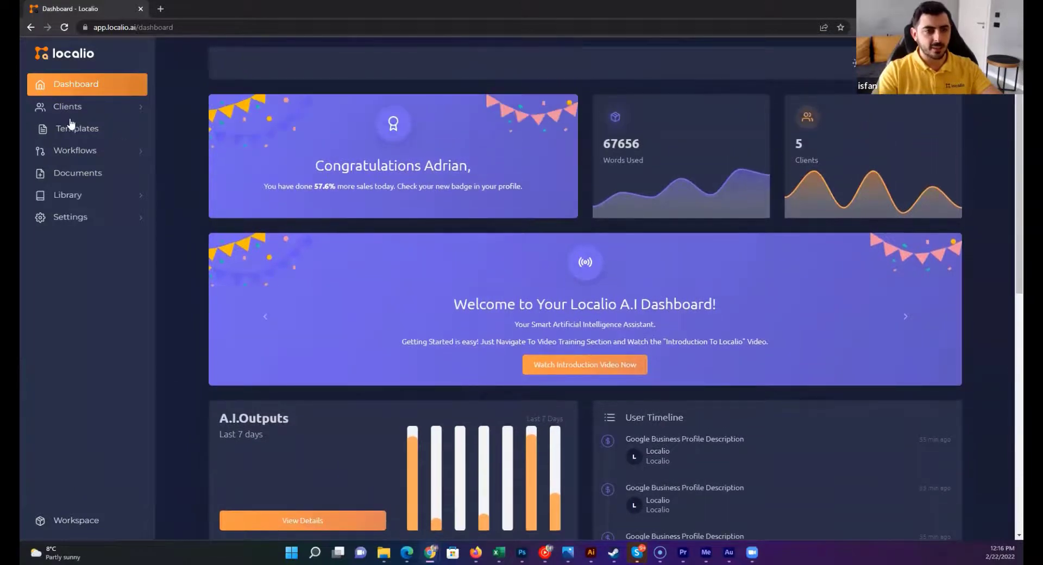
# - Reopen Templates and browse all 157 template cards, ending back at the top
pyautogui.click(77, 130)
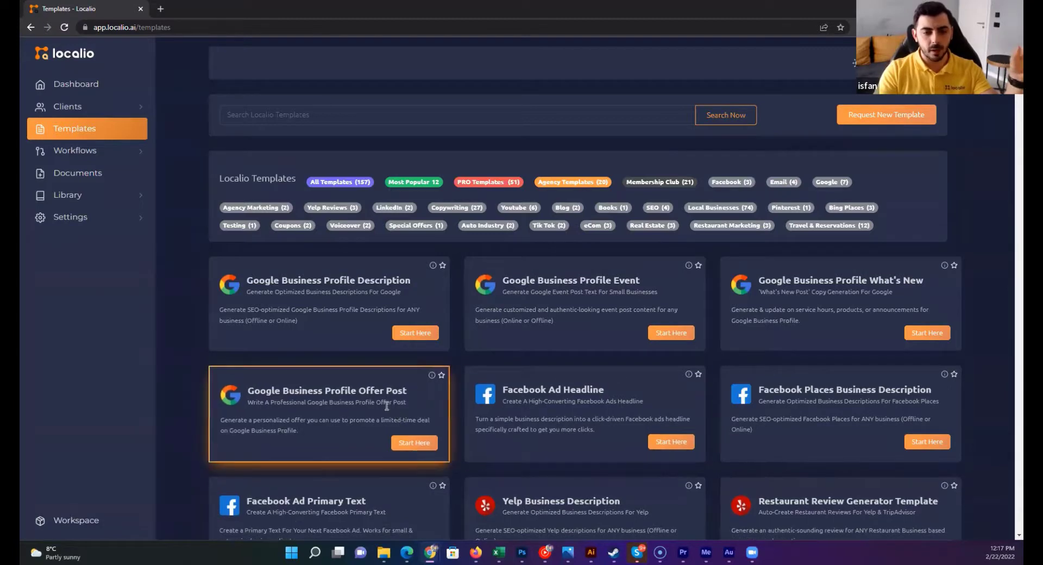
pyautogui.scroll(-2, 558, 392)
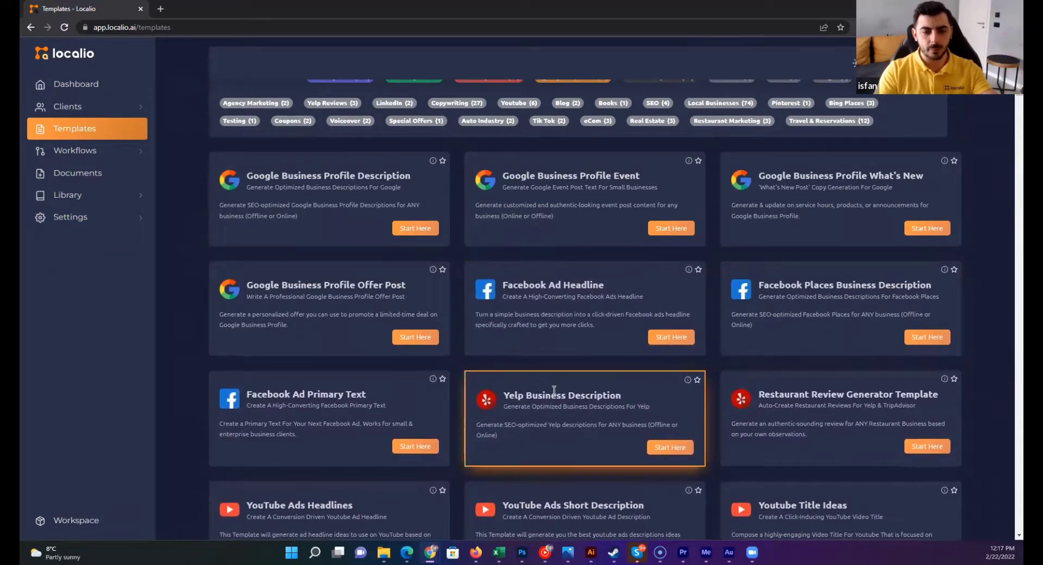
pyautogui.scroll(-1, 555, 390)
pyautogui.scroll(-1, 554, 390)
pyautogui.scroll(-2, 561, 386)
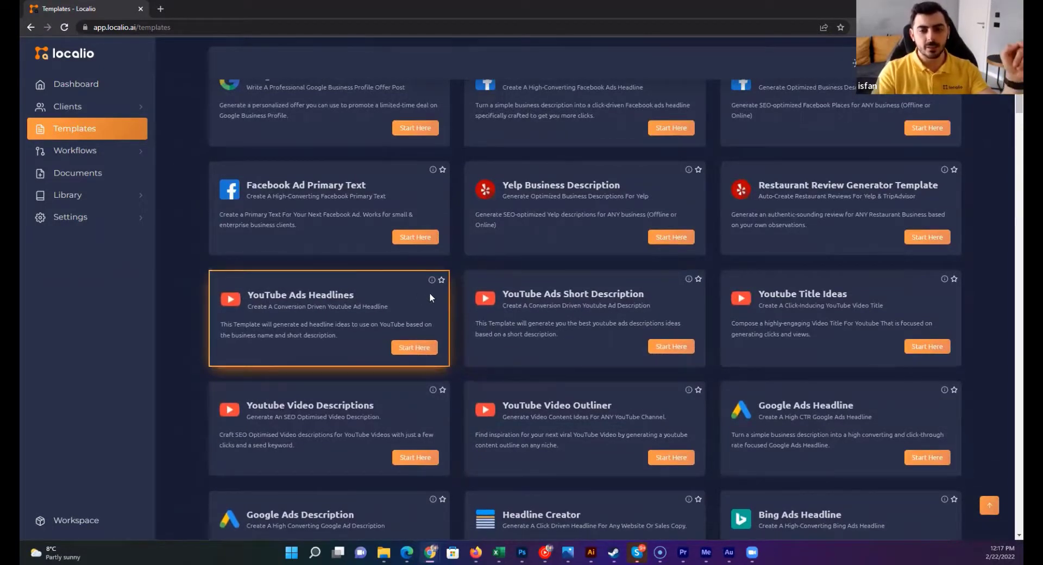
pyautogui.scroll(-1, 597, 334)
pyautogui.scroll(-1, 653, 340)
pyautogui.scroll(-3, 651, 342)
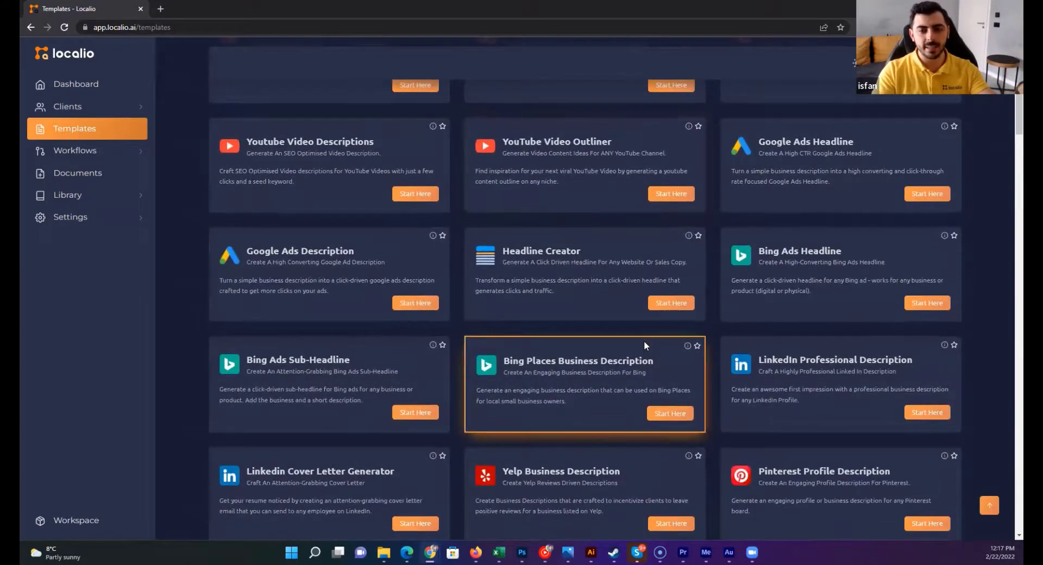
pyautogui.scroll(-2, 636, 334)
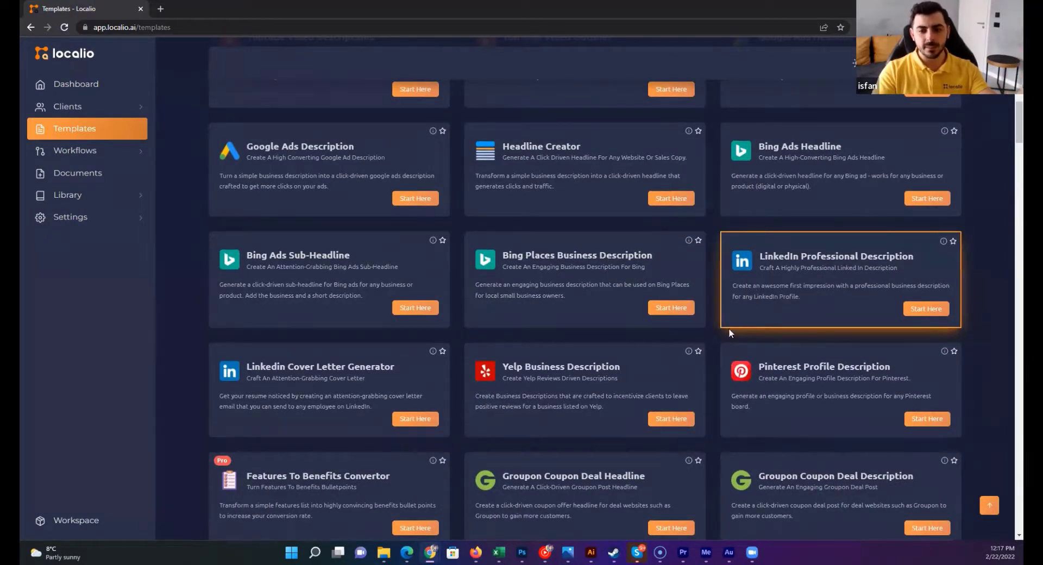
pyautogui.scroll(-2, 687, 363)
pyautogui.scroll(-2, 668, 348)
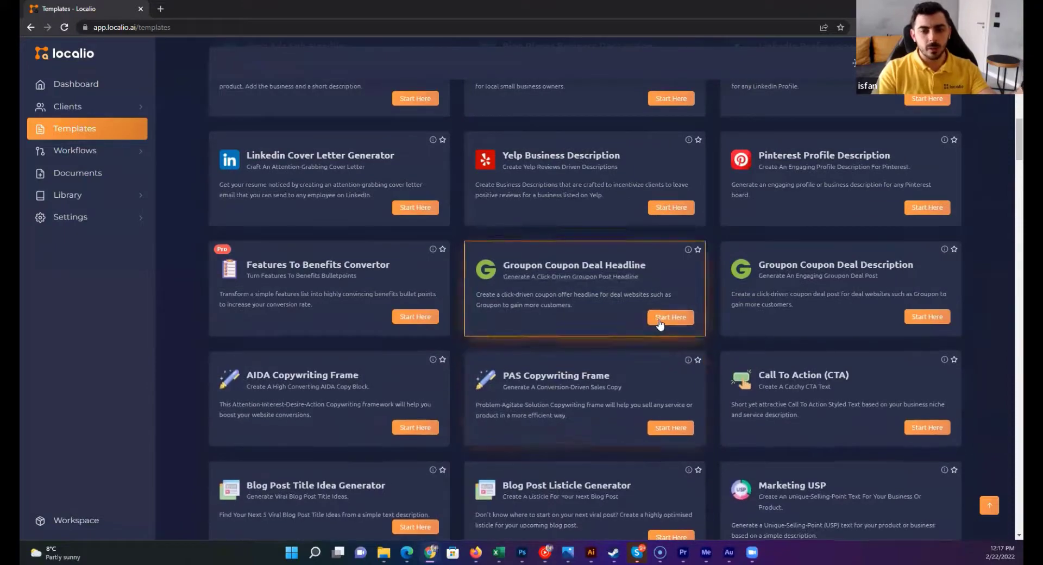
pyautogui.scroll(-3, 649, 315)
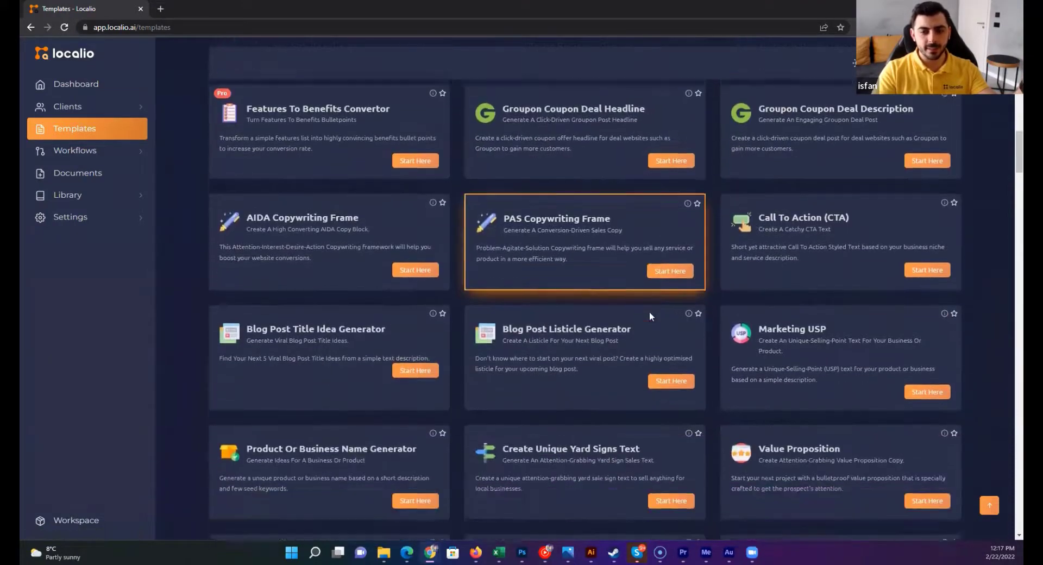
pyautogui.scroll(-2, 649, 311)
pyautogui.scroll(-2, 647, 312)
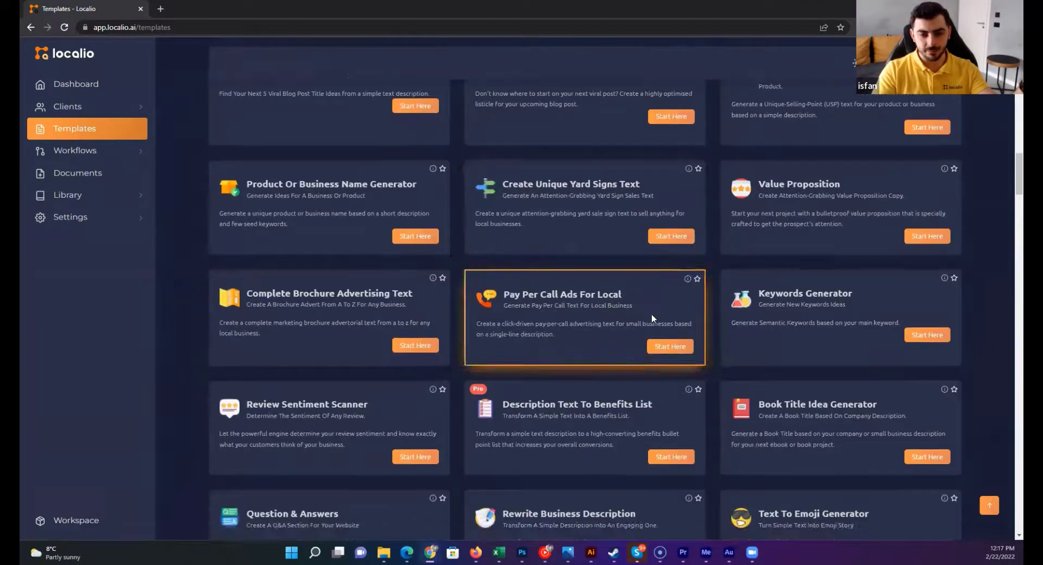
pyautogui.scroll(-2, 655, 320)
pyautogui.scroll(-2, 655, 319)
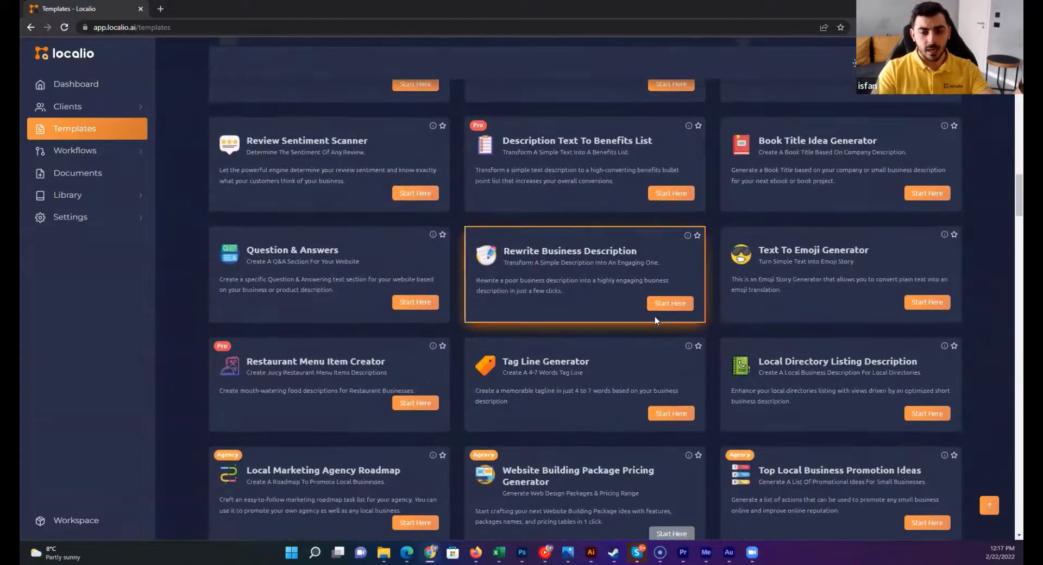
pyautogui.scroll(-3, 654, 316)
pyautogui.scroll(5, 1006, 163)
pyautogui.scroll(5, 1007, 132)
pyautogui.scroll(5, 1007, 132)
pyautogui.scroll(1, 1007, 132)
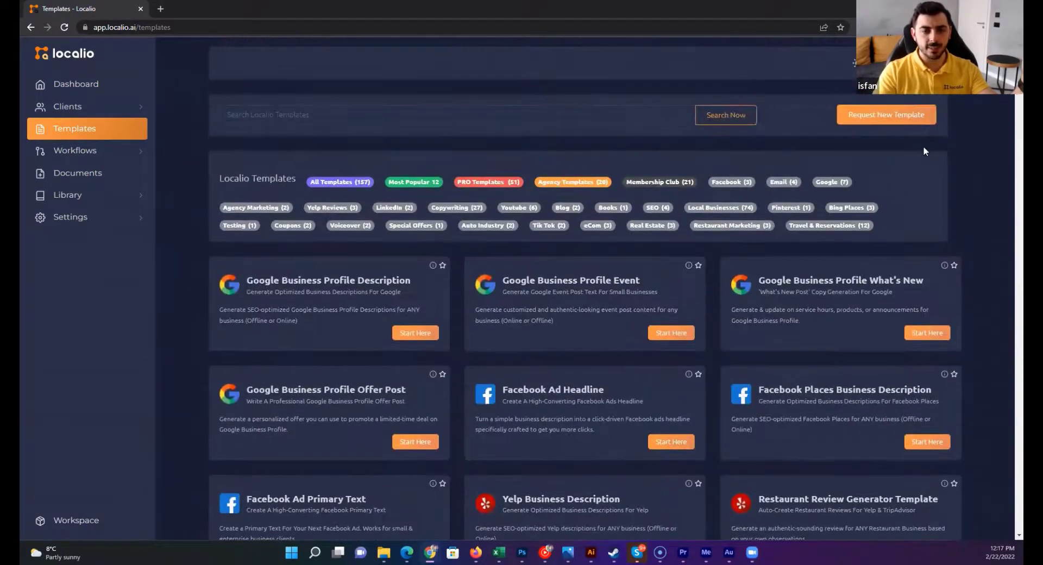
pyautogui.scroll(-3, 1006, 103)
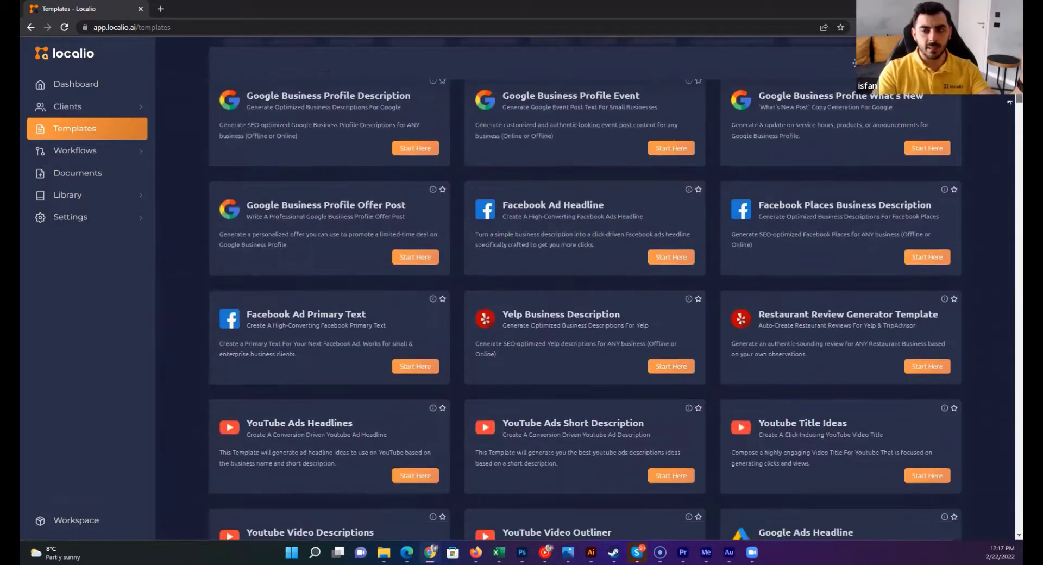
pyautogui.scroll(-5, 1004, 125)
pyautogui.scroll(-6, 1002, 155)
pyautogui.scroll(-6, 1002, 169)
pyautogui.scroll(-3, 1002, 185)
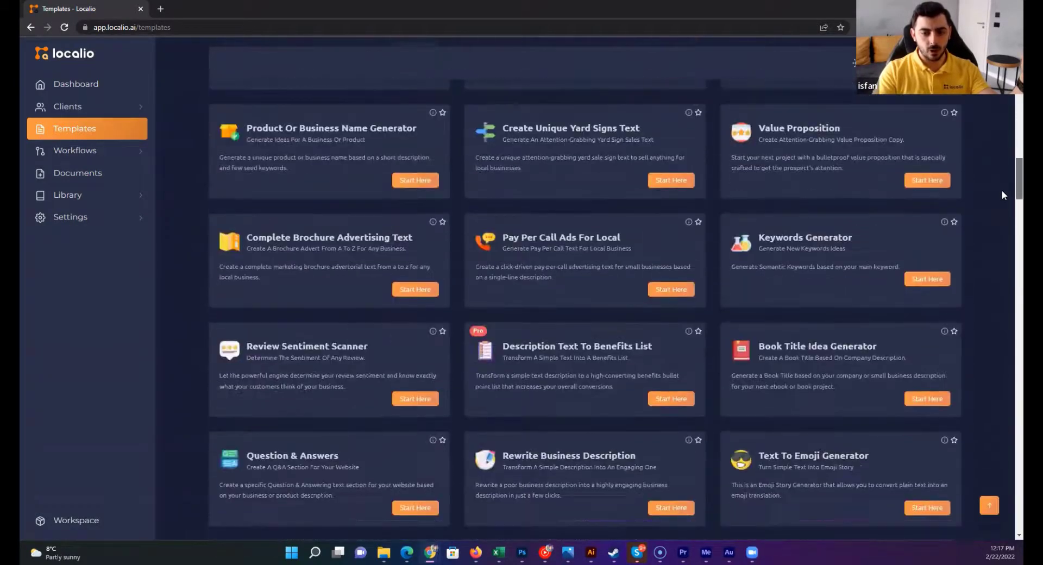
pyautogui.scroll(-4, 1003, 196)
pyautogui.scroll(-6, 1003, 212)
pyautogui.scroll(-2, 1004, 224)
pyautogui.scroll(-1, 1005, 239)
pyautogui.scroll(-2, 1005, 244)
pyautogui.scroll(-2, 1004, 250)
pyautogui.scroll(5, 1005, 250)
pyautogui.scroll(9, 1006, 197)
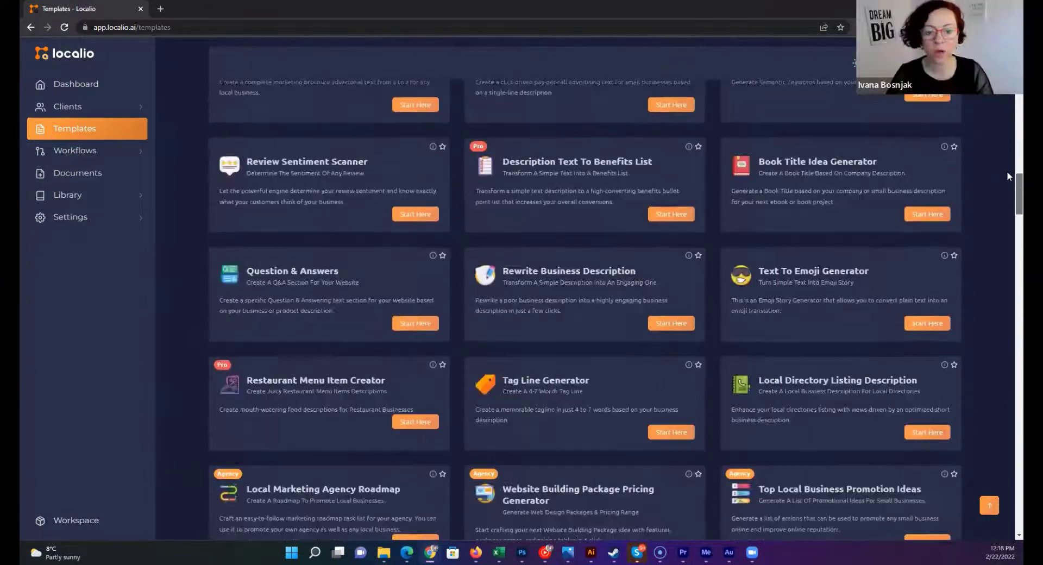
pyautogui.scroll(4, 1006, 166)
pyautogui.scroll(10, 1006, 116)
pyautogui.scroll(4, 1006, 151)
pyautogui.scroll(-8, 1007, 176)
pyautogui.scroll(-6, 1006, 185)
pyautogui.scroll(-4, 1006, 194)
pyautogui.scroll(-4, 1005, 202)
pyautogui.scroll(-2, 1005, 206)
pyautogui.scroll(2, 1005, 209)
pyautogui.scroll(2, 1005, 196)
pyautogui.scroll(3, 1006, 183)
pyautogui.scroll(8, 1006, 136)
pyautogui.scroll(10, 1006, 136)
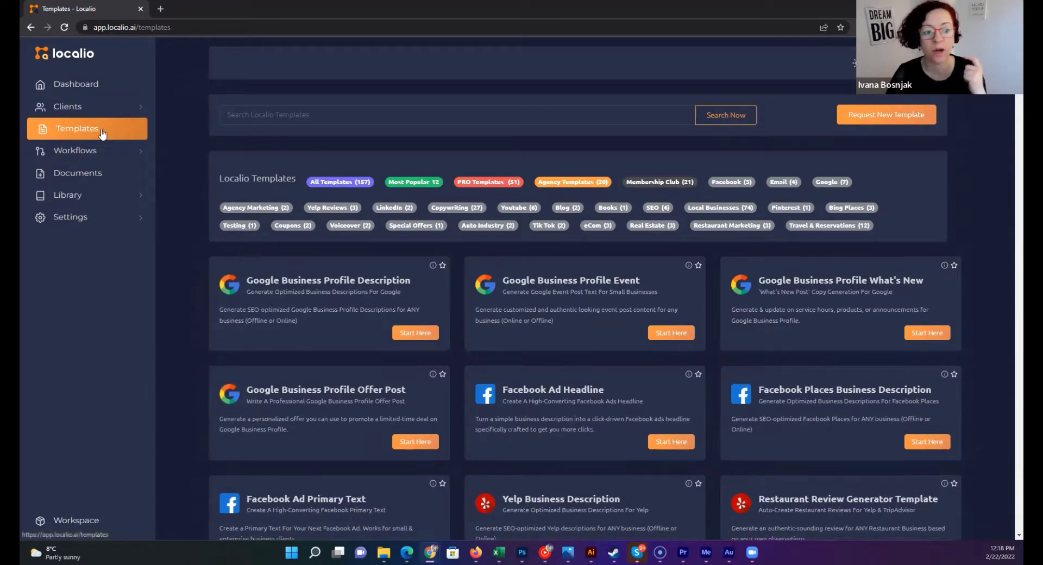
pyautogui.click(125, 109)
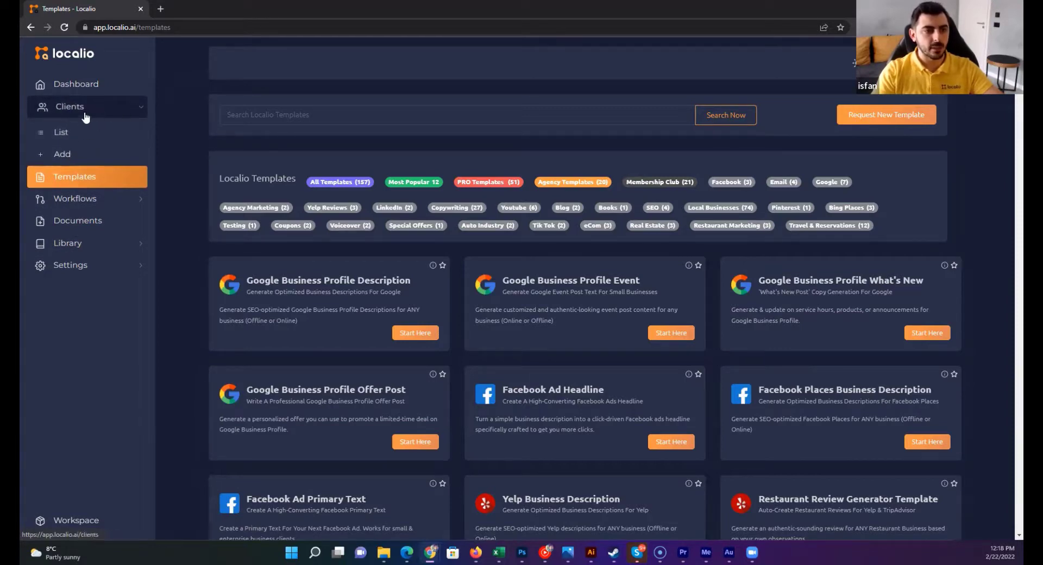
pyautogui.click(108, 111)
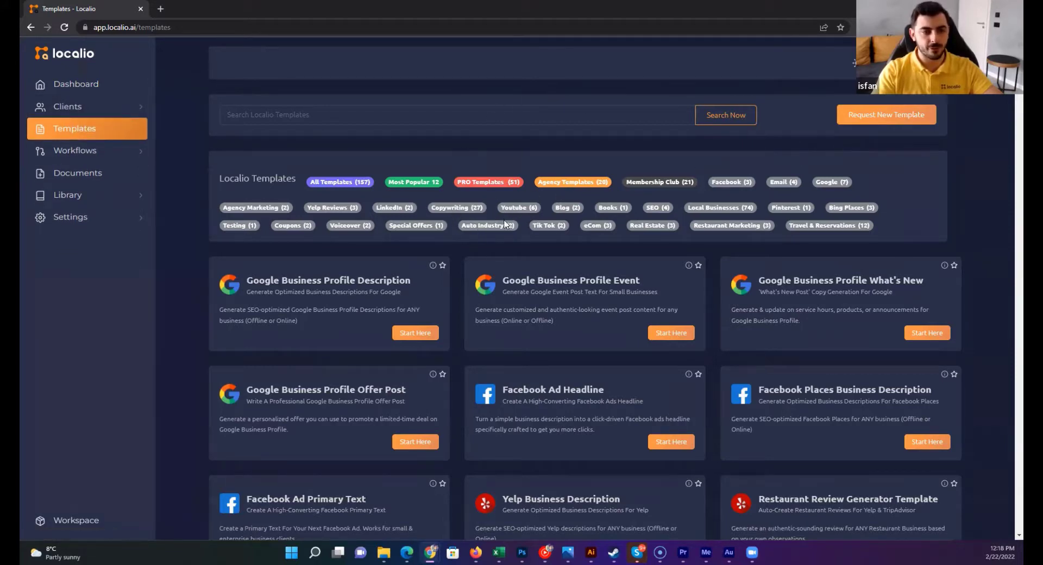
pyautogui.scroll(-4, 510, 245)
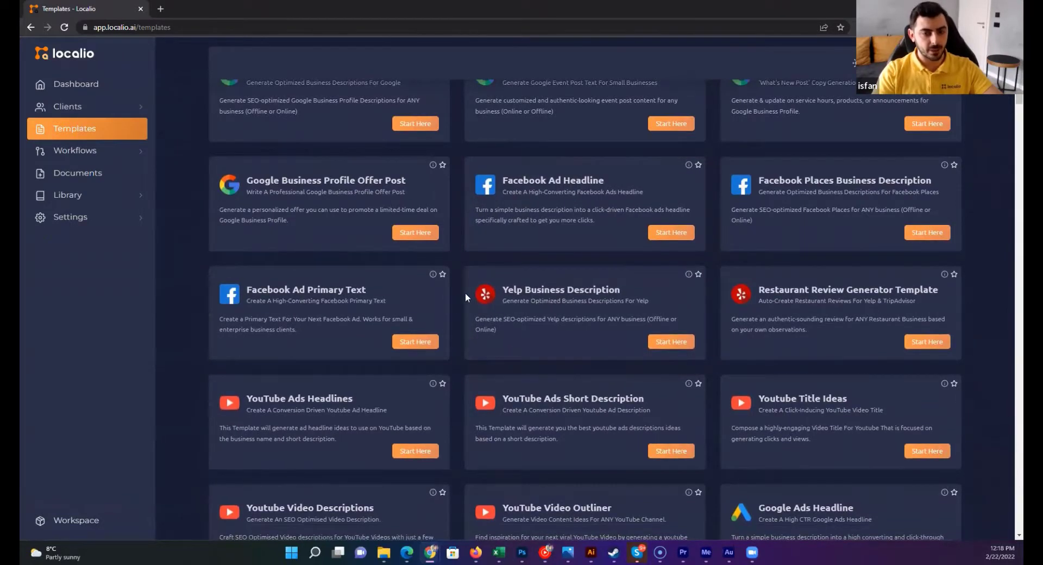
pyautogui.scroll(4, 471, 288)
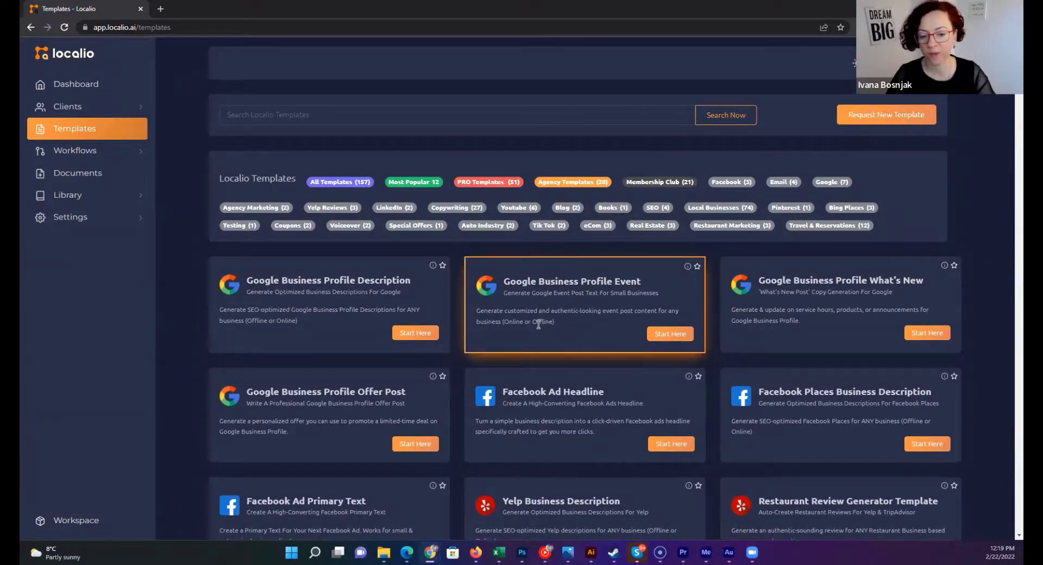
# - Start the Google Business Profile Description template and browse its saved-client dropdown
pyautogui.click(429, 333)
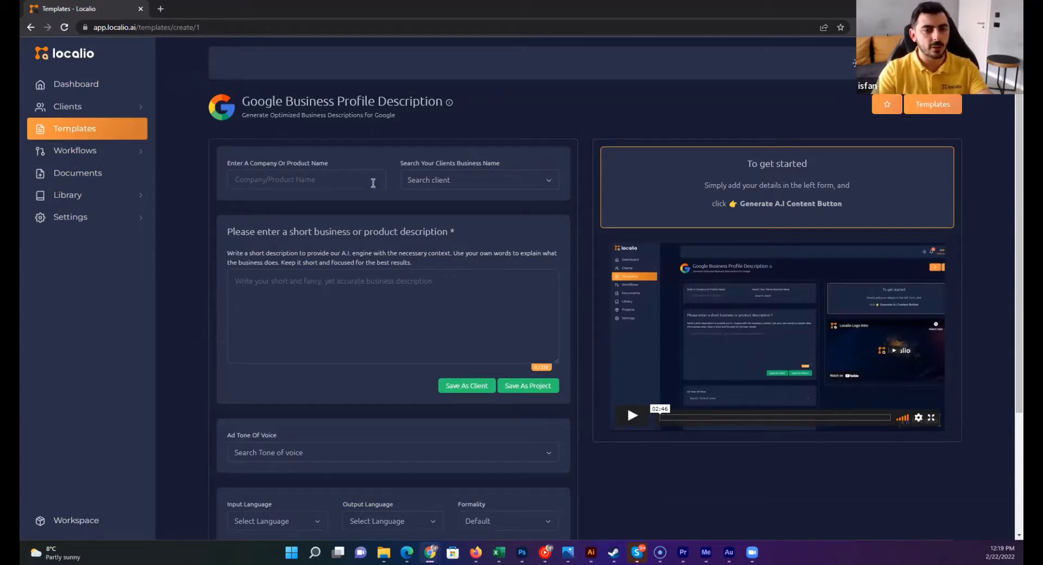
pyautogui.click(424, 183)
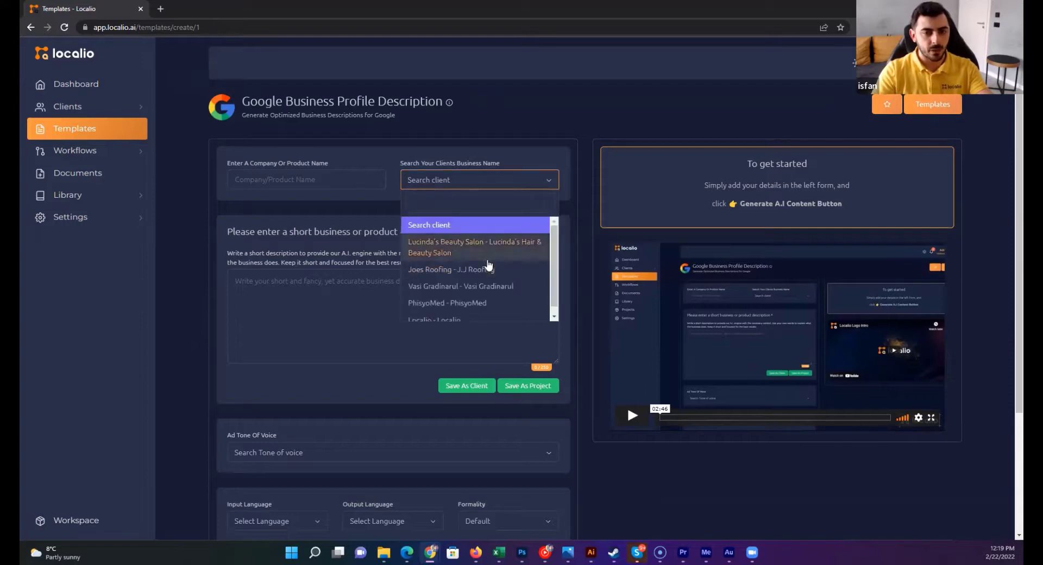
pyautogui.scroll(-2, 476, 196)
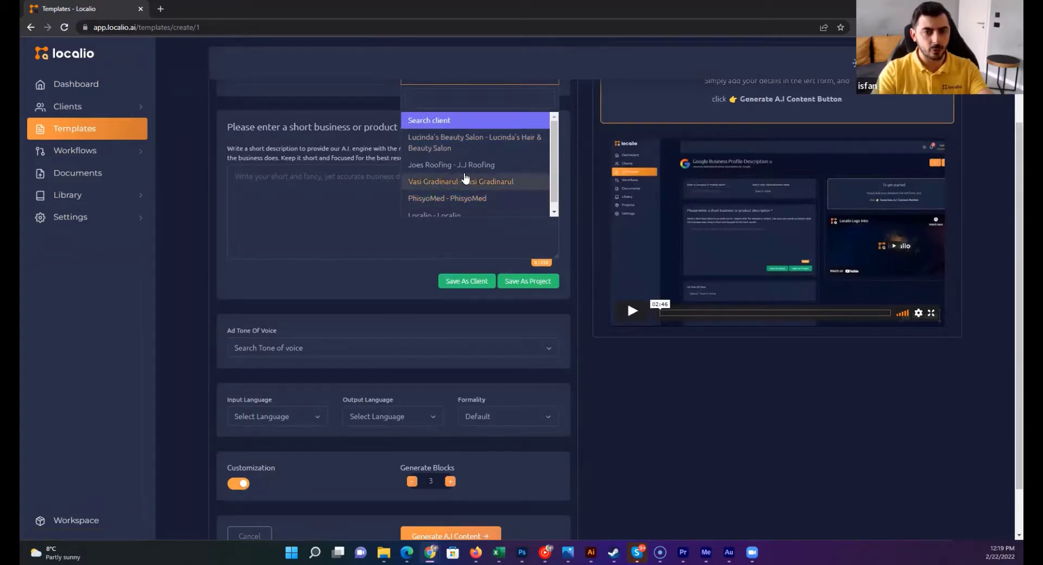
pyautogui.scroll(2, 470, 179)
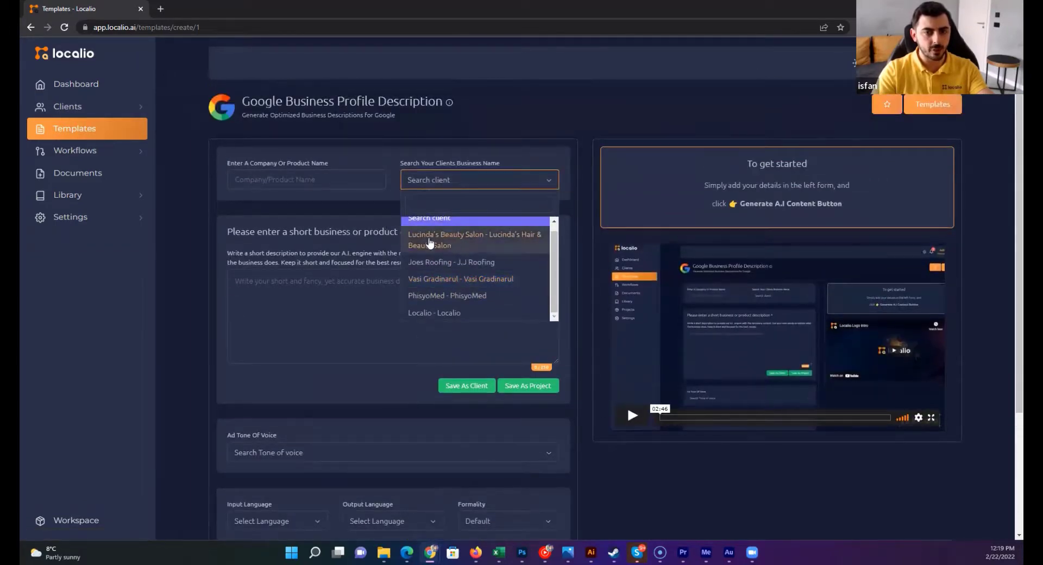
# - Choose Lucinda's Beauty Salon as the client and review the pre-filled business description
pyautogui.click(451, 244)
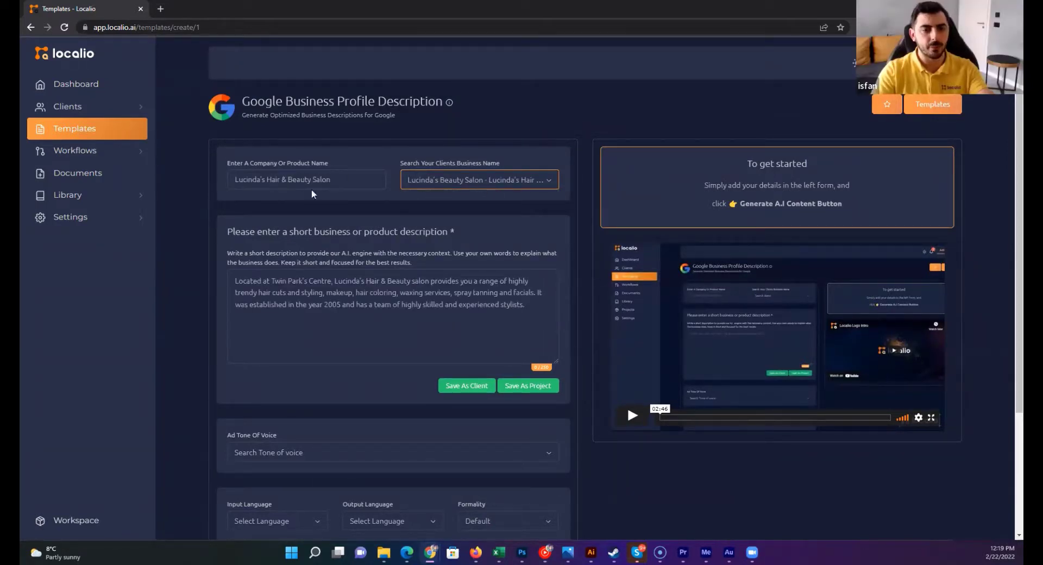
pyautogui.moveTo(234, 281)
pyautogui.mouseDown()
pyautogui.moveTo(507, 319)
pyautogui.moveTo(532, 310)
pyautogui.mouseUp()
pyautogui.click(432, 318)
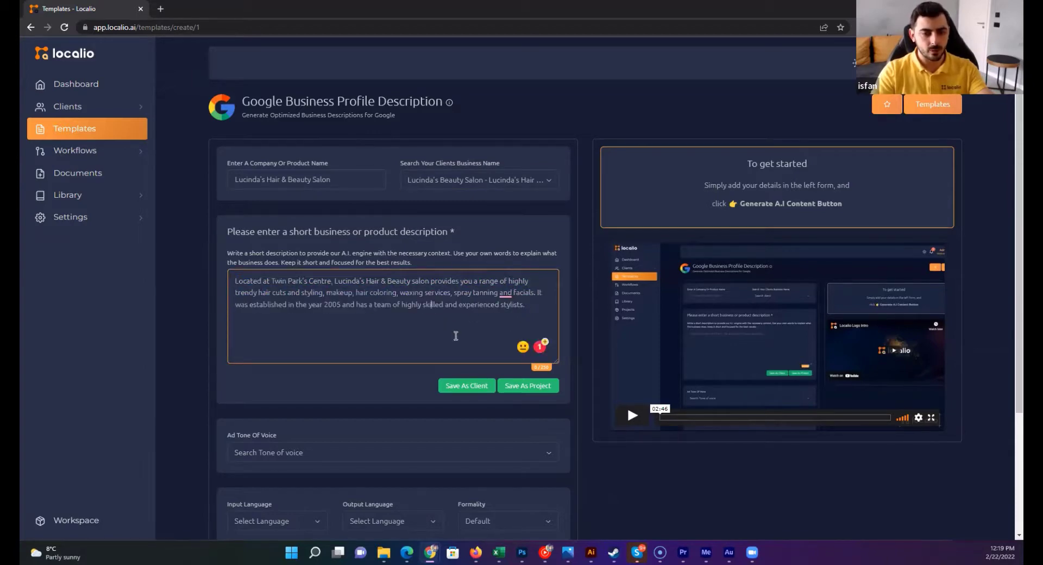
pyautogui.scroll(-3, 454, 345)
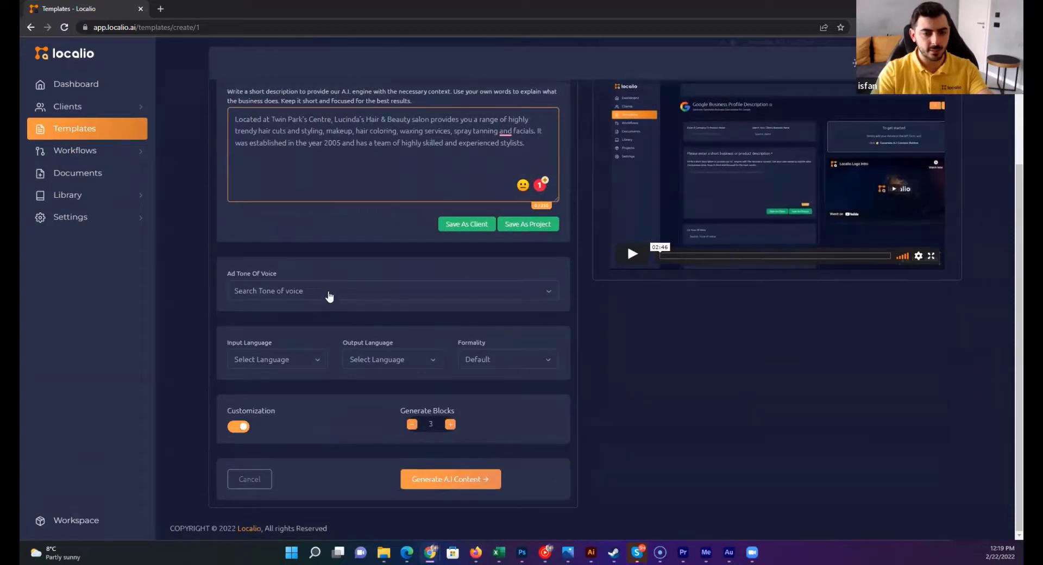
# - Set the Ad Tone Of Voice to Witty
pyautogui.click(329, 295)
pyautogui.scroll(-1, 352, 370)
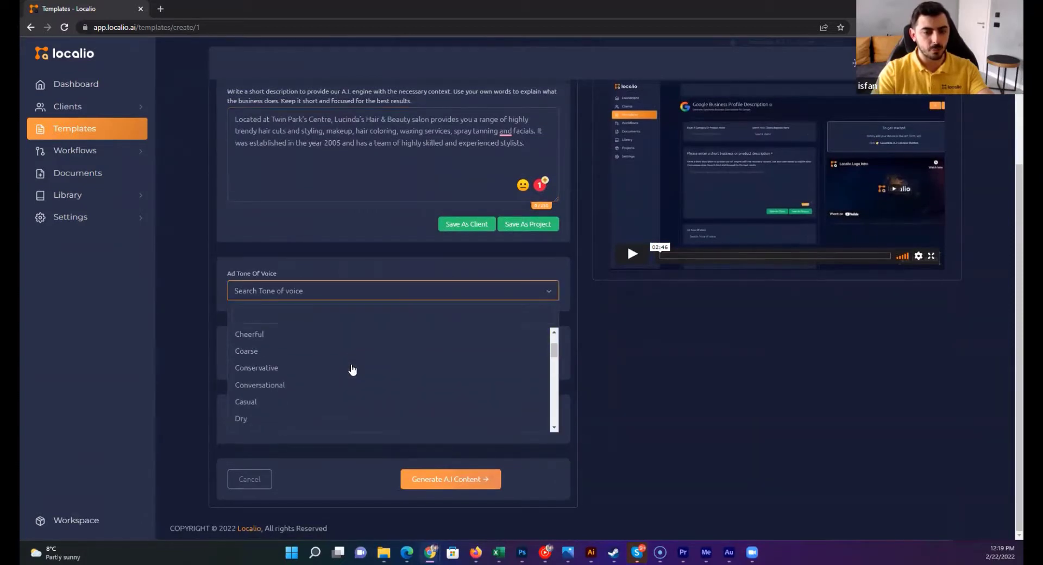
pyautogui.scroll(-1, 390, 373)
pyautogui.scroll(-1, 392, 373)
pyautogui.scroll(-1, 394, 374)
pyautogui.scroll(-1, 396, 374)
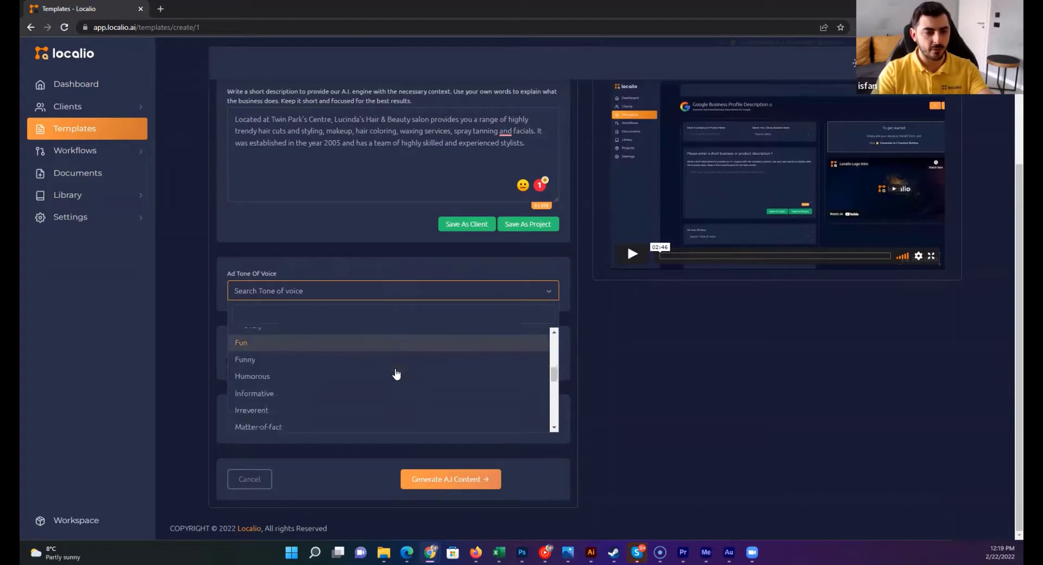
pyautogui.scroll(-1, 397, 358)
pyautogui.scroll(-2, 397, 361)
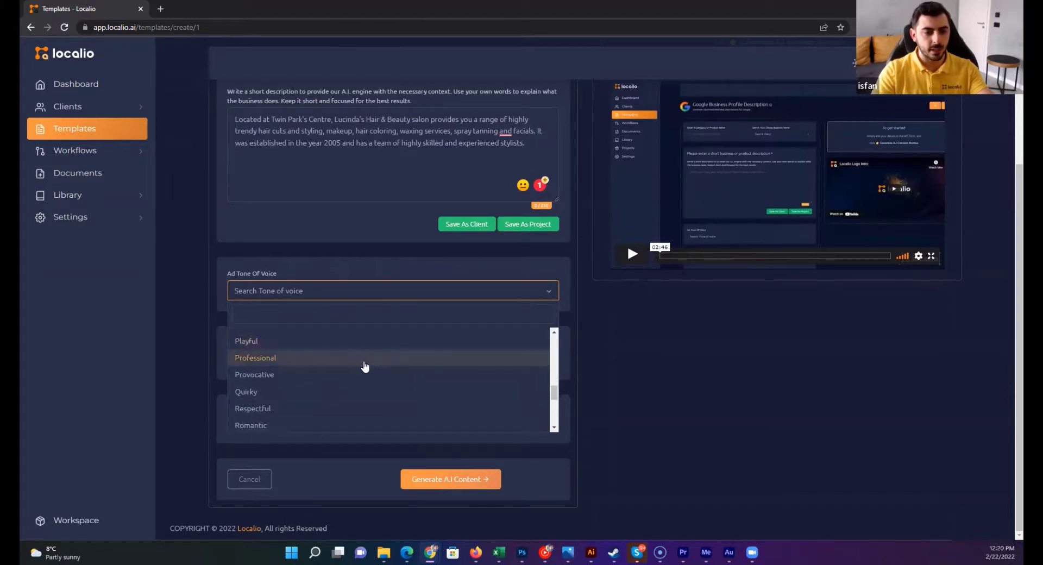
pyautogui.scroll(-2, 383, 379)
pyautogui.scroll(-2, 380, 376)
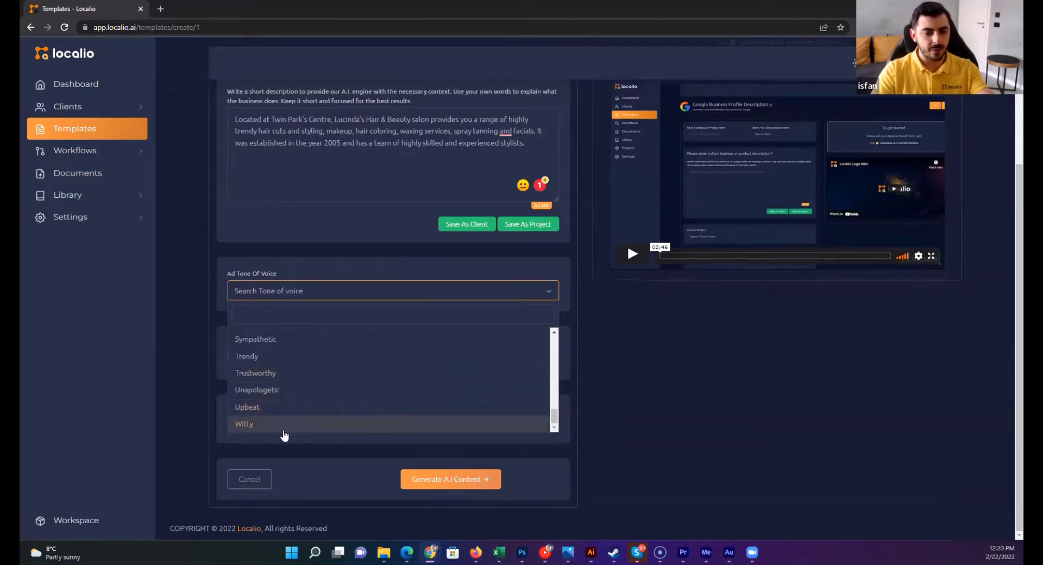
pyautogui.click(282, 429)
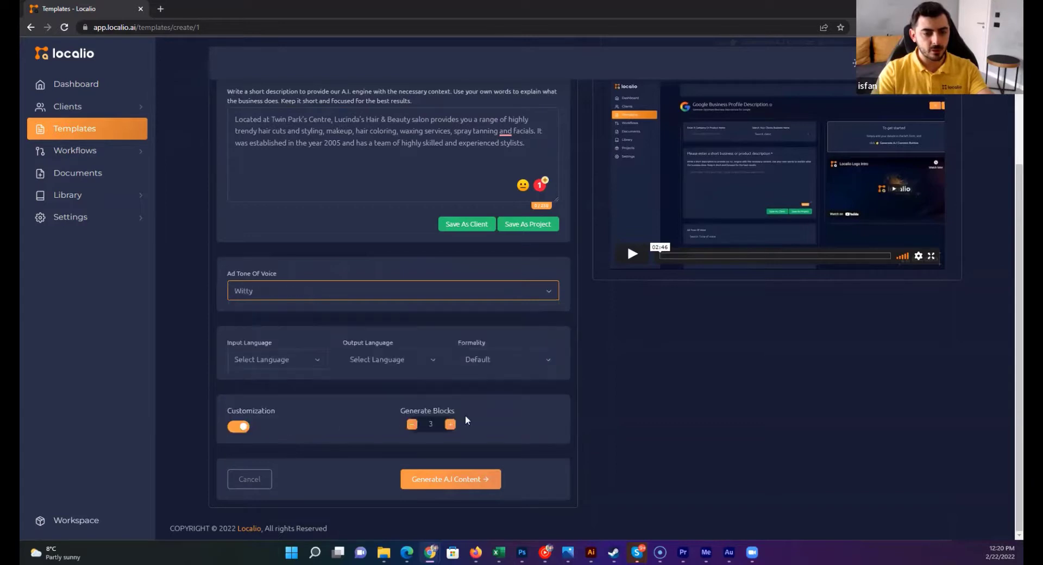
# - Look through the Output Language options and close the list unchanged
pyautogui.click(375, 360)
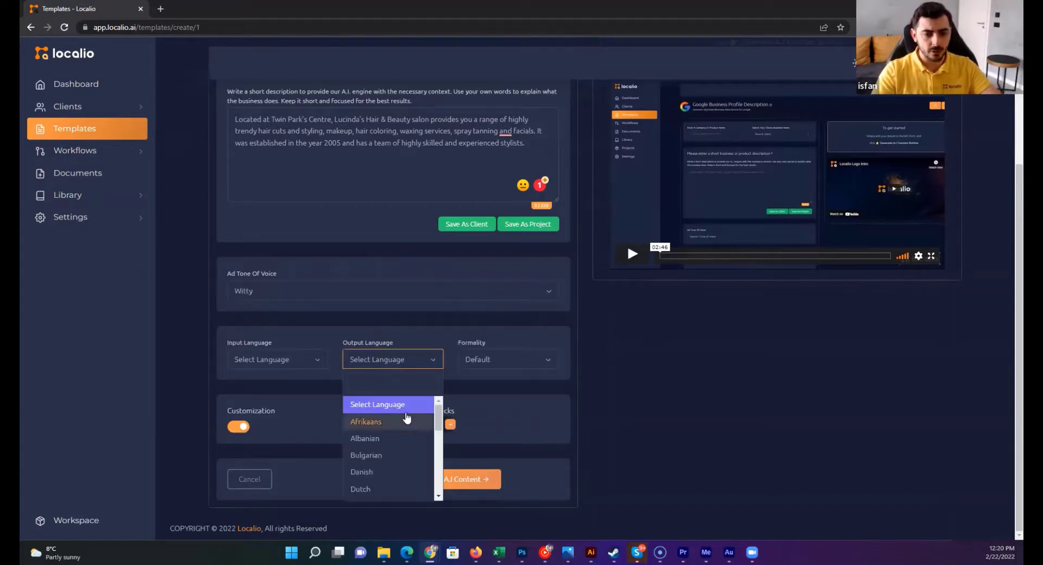
pyautogui.scroll(-5, 406, 419)
pyautogui.scroll(5, 406, 430)
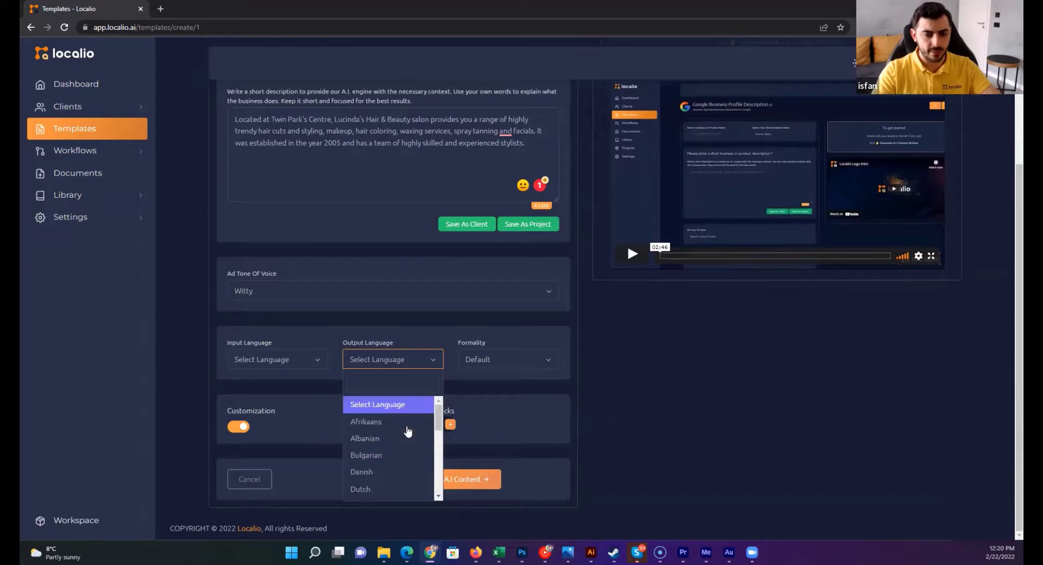
pyautogui.click(428, 342)
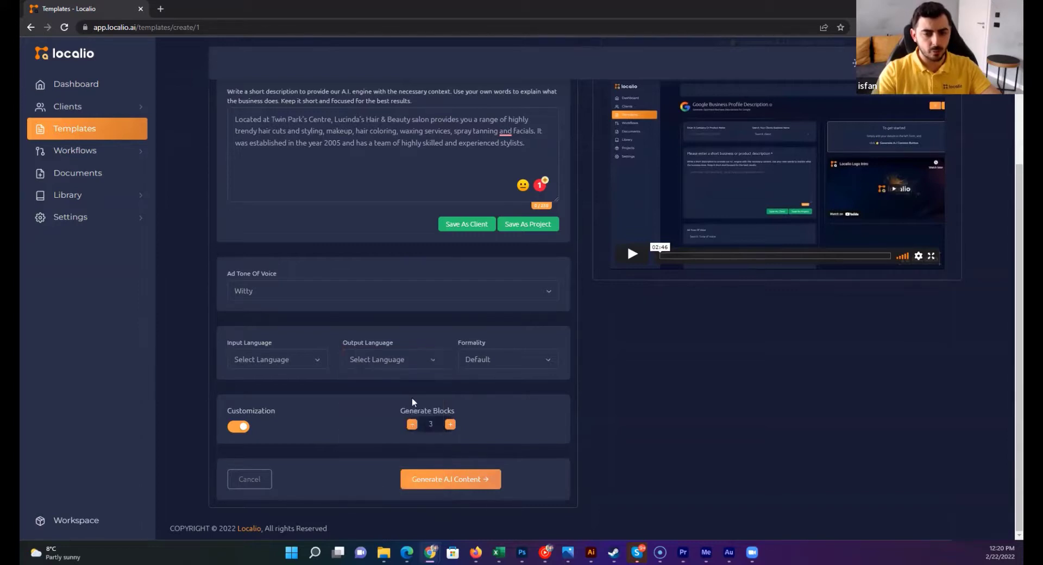
# - Generate the witty AI descriptions and scroll through the resulting cards
pyautogui.click(445, 481)
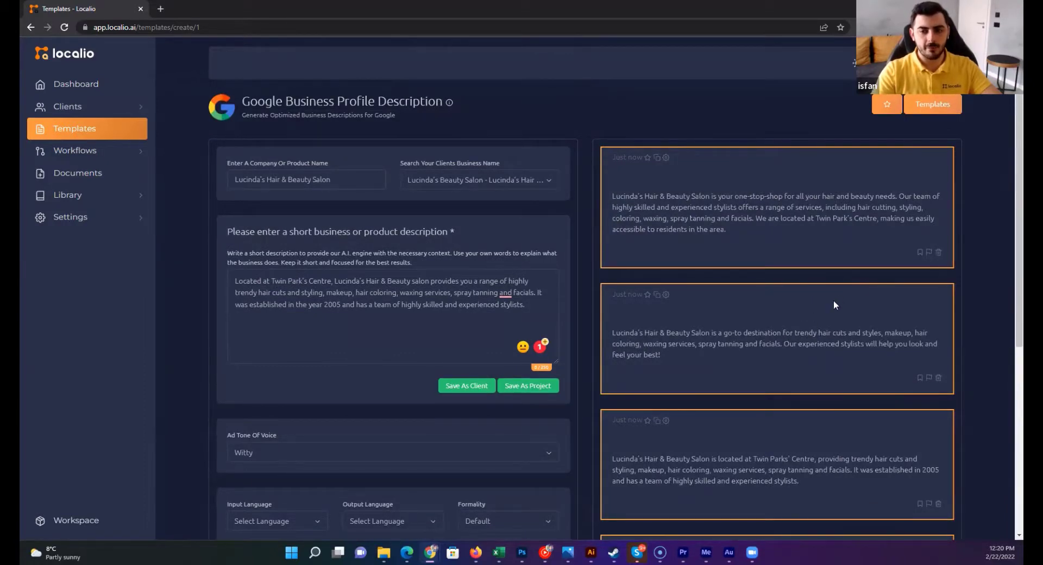
pyautogui.scroll(-2, 835, 305)
pyautogui.scroll(-3, 835, 310)
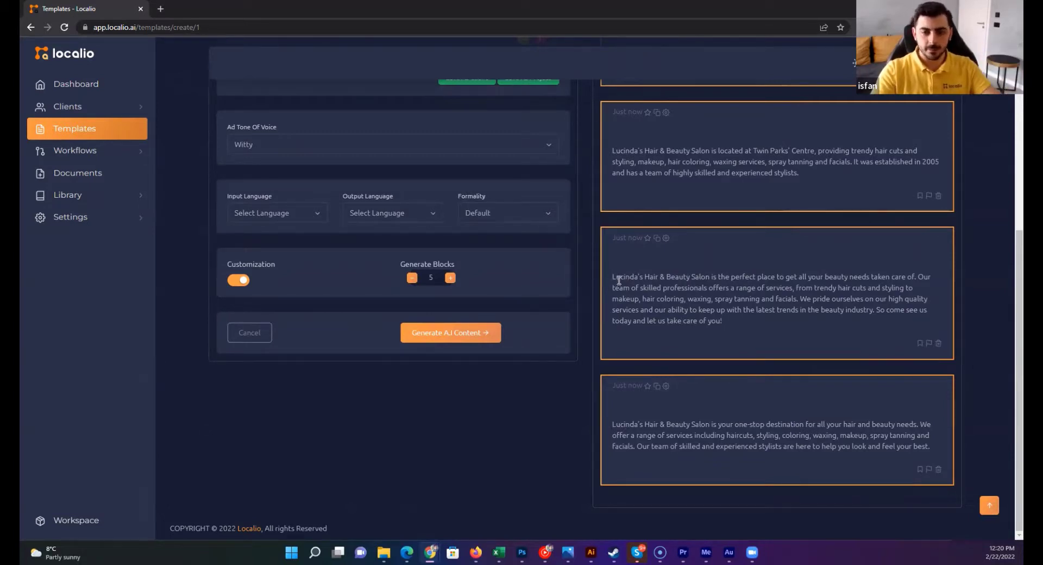
pyautogui.scroll(1, 676, 285)
pyautogui.scroll(5, 676, 285)
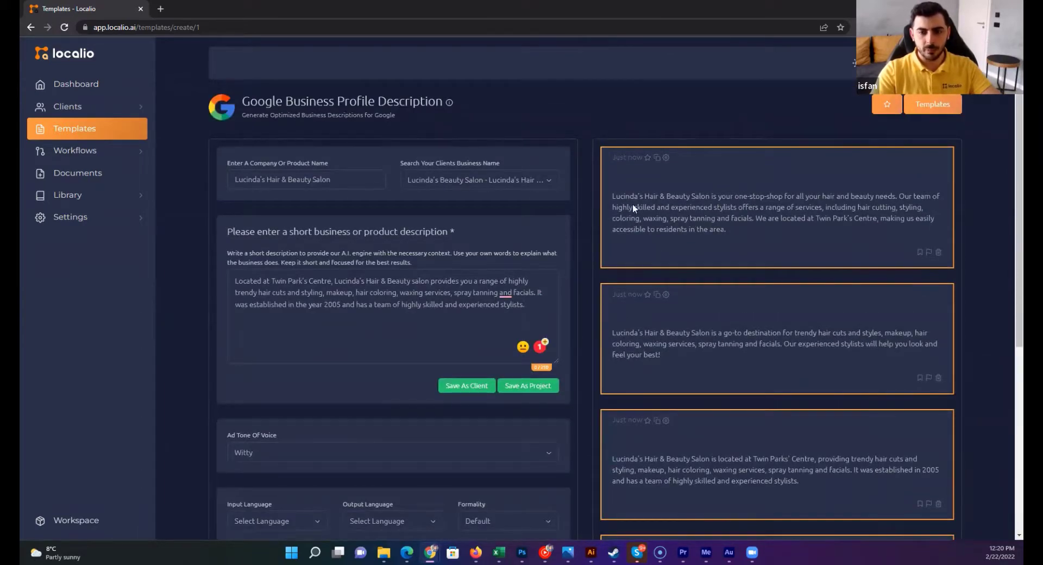
# - Highlight the first generated description paragraph and the form's business description text
pyautogui.moveTo(613, 196); pyautogui.dragTo(686, 235)
pyautogui.click(511, 292)
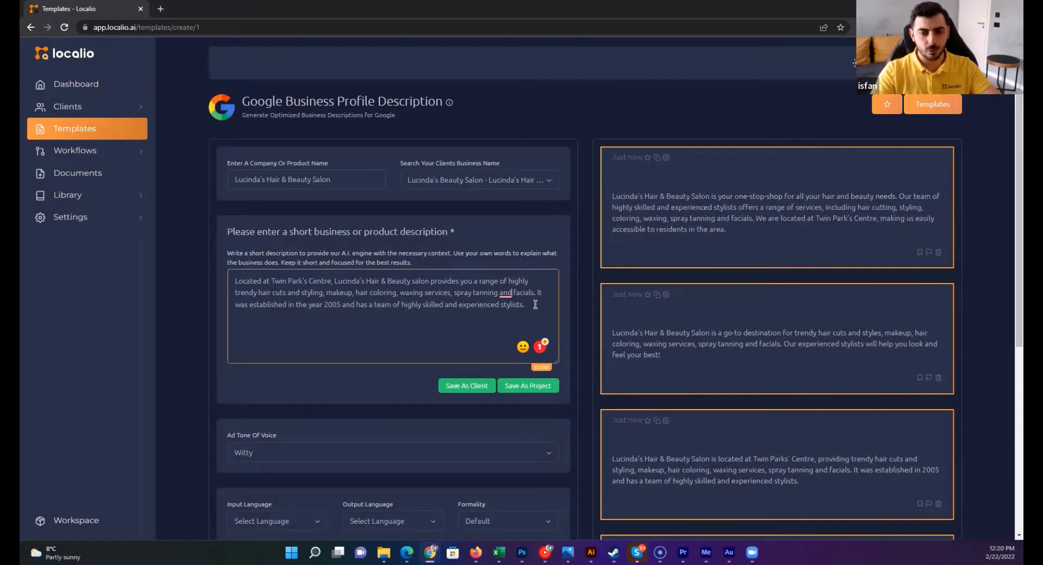
pyautogui.moveTo(526, 305); pyautogui.dragTo(230, 284)
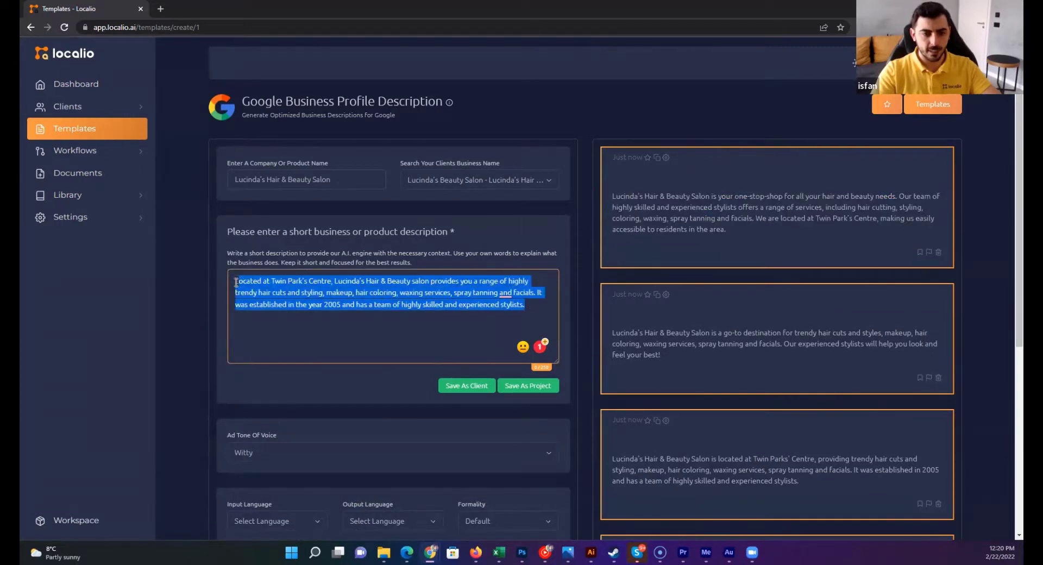
pyautogui.click(324, 292)
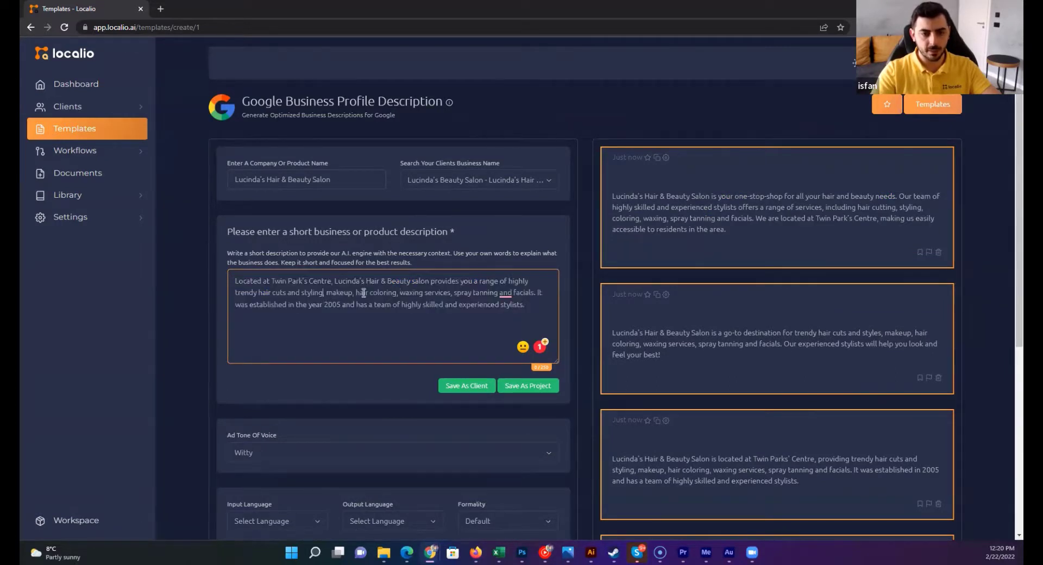
pyautogui.click(655, 209)
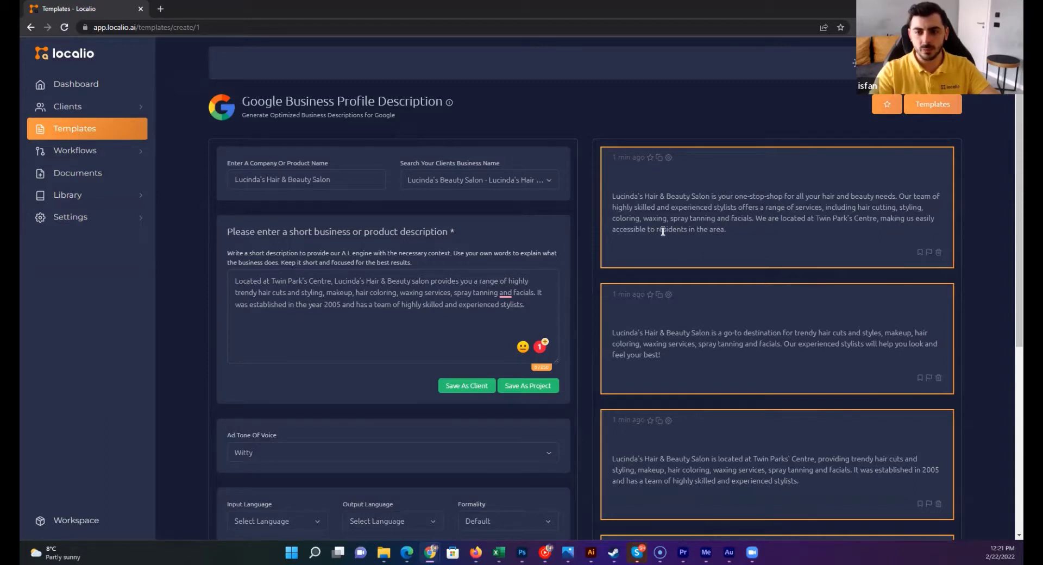
pyautogui.moveTo(728, 229); pyautogui.dragTo(606, 197)
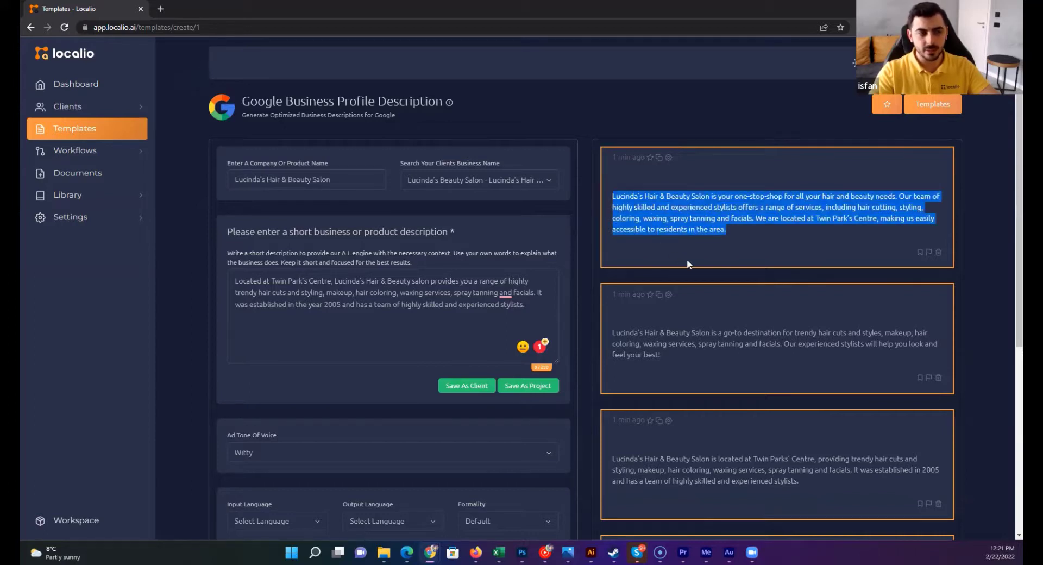
pyautogui.scroll(-1, 680, 260)
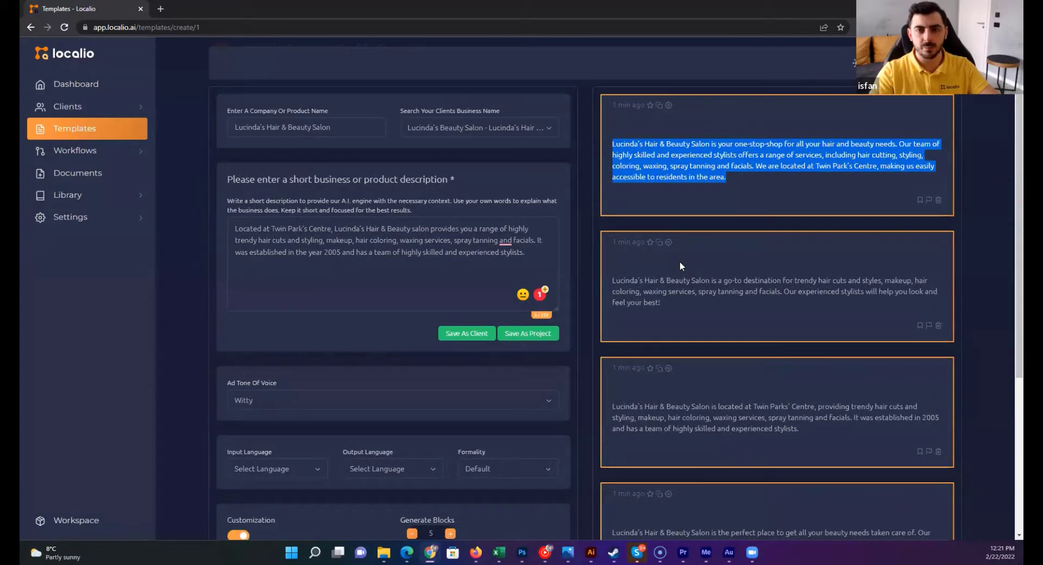
pyautogui.scroll(-4, 699, 302)
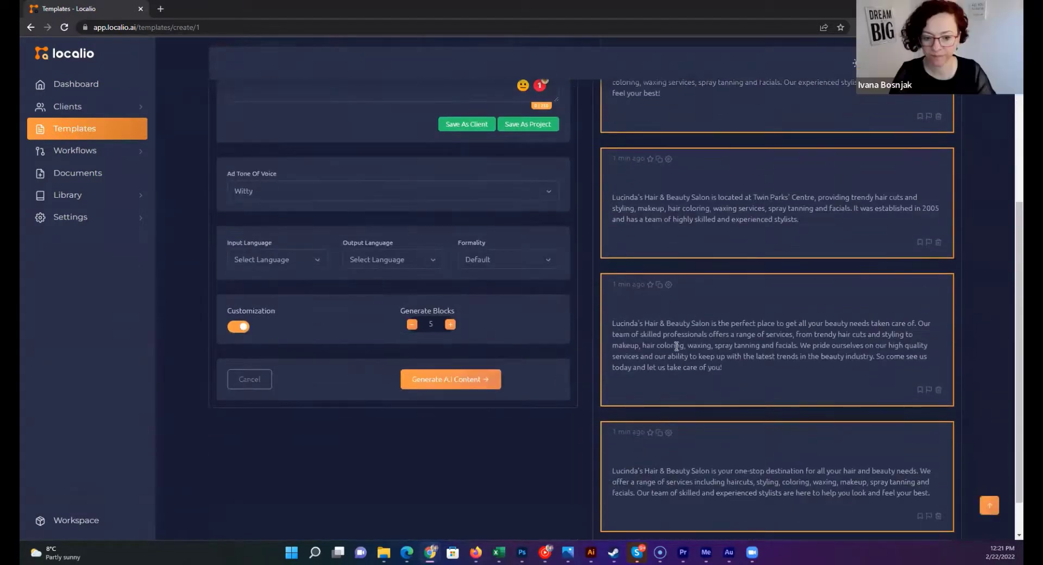
pyautogui.moveTo(611, 324); pyautogui.dragTo(714, 323)
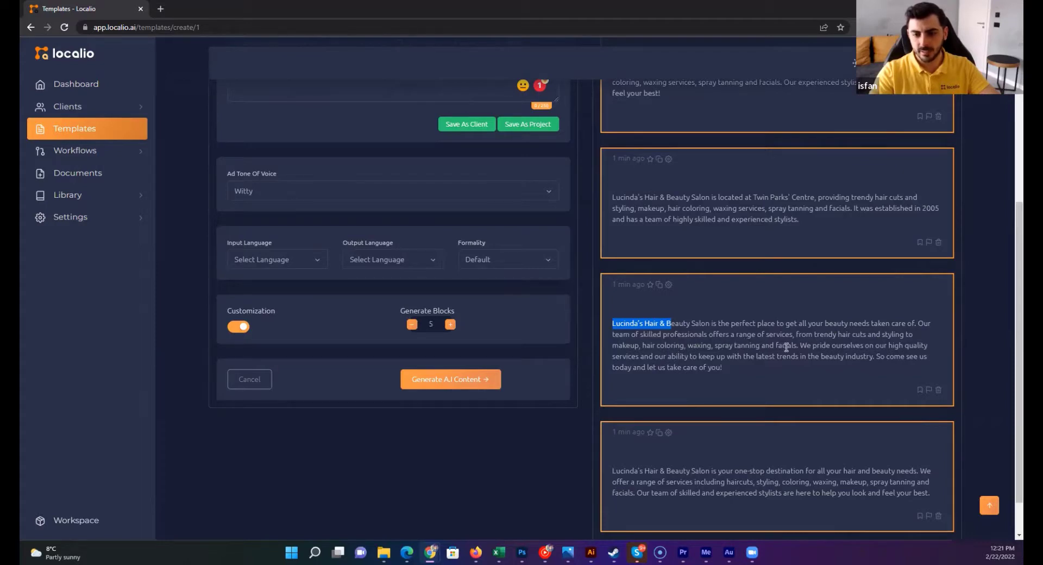
pyautogui.moveTo(800, 346)
pyautogui.mouseDown()
pyautogui.moveTo(909, 348)
pyautogui.moveTo(663, 359)
pyautogui.moveTo(888, 356)
pyautogui.mouseUp()
pyautogui.click(888, 356)
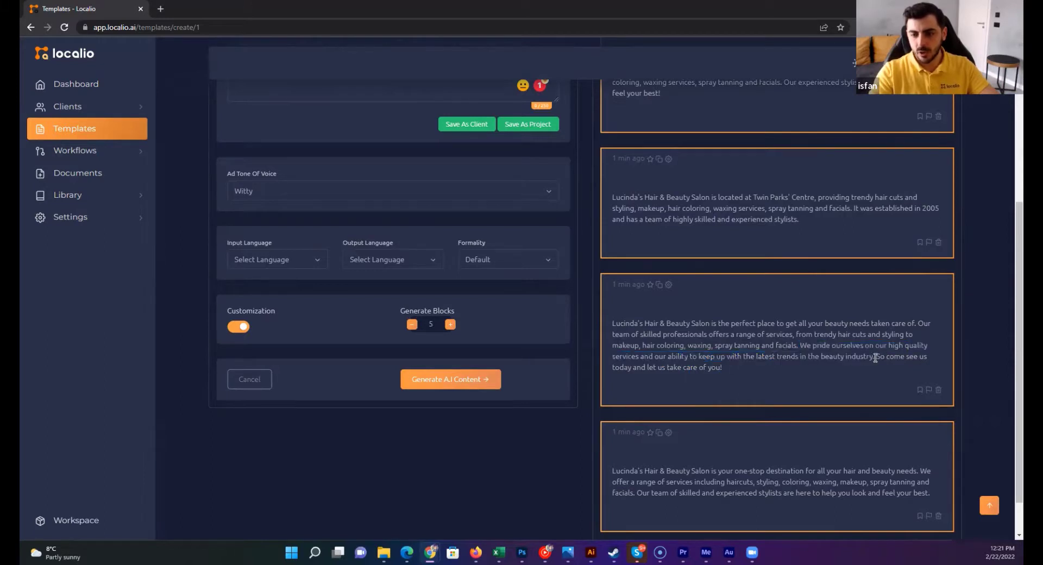
pyautogui.moveTo(638, 369)
pyautogui.mouseDown()
pyautogui.moveTo(716, 369)
pyautogui.moveTo(698, 346)
pyautogui.moveTo(611, 322)
pyautogui.mouseUp()
pyautogui.click(659, 380)
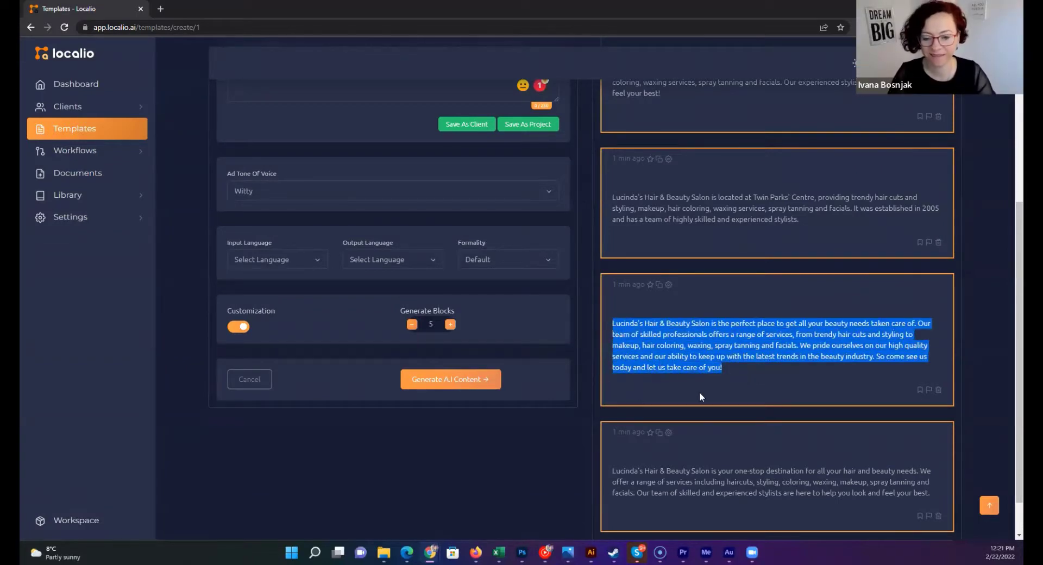
pyautogui.scroll(-1, 699, 392)
pyautogui.scroll(6, 577, 367)
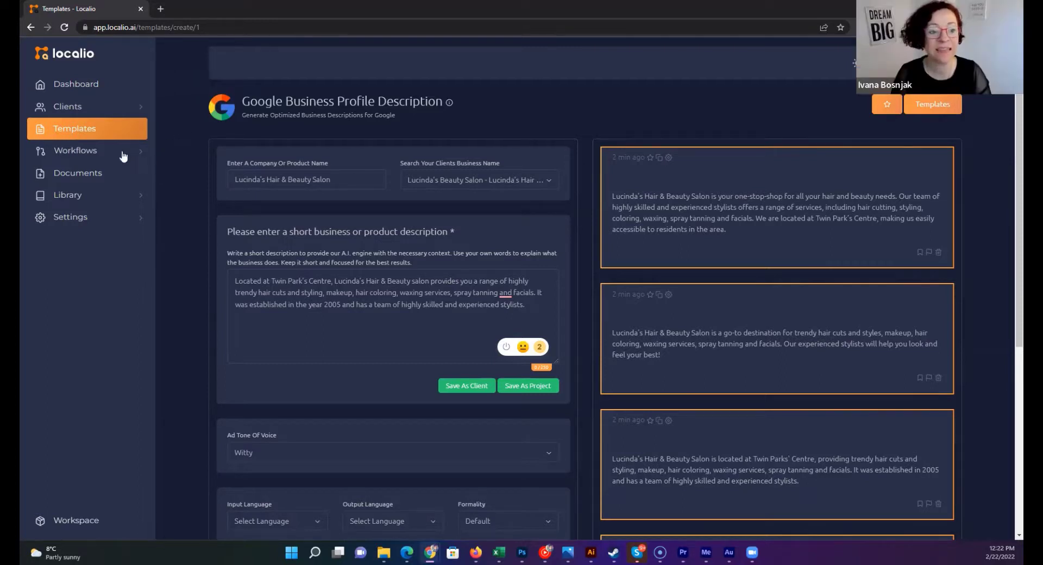
# - Return to the templates library and start the Facebook Ad Primary Text template
pyautogui.click(105, 136)
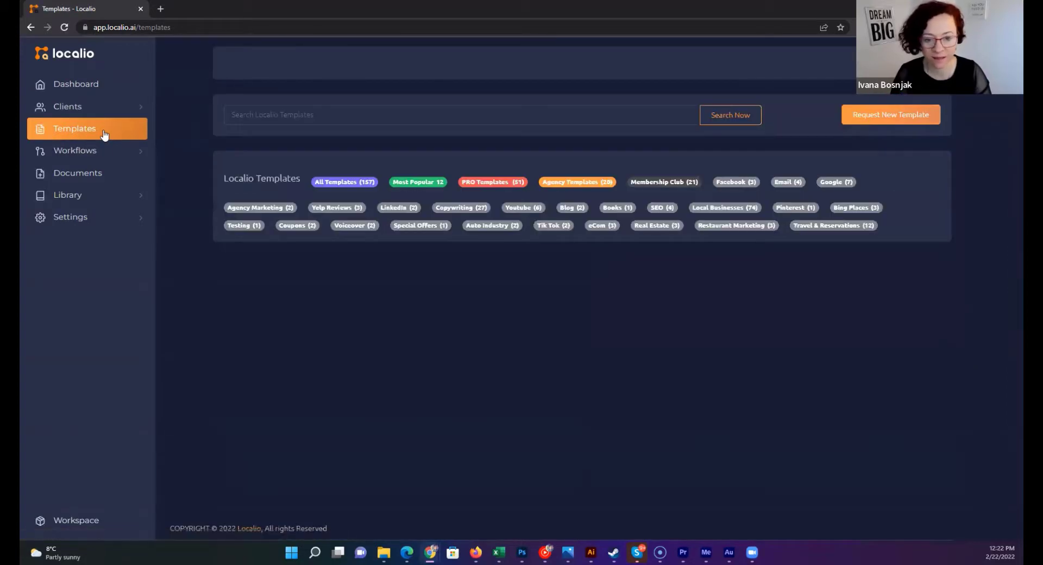
pyautogui.scroll(-1, 478, 350)
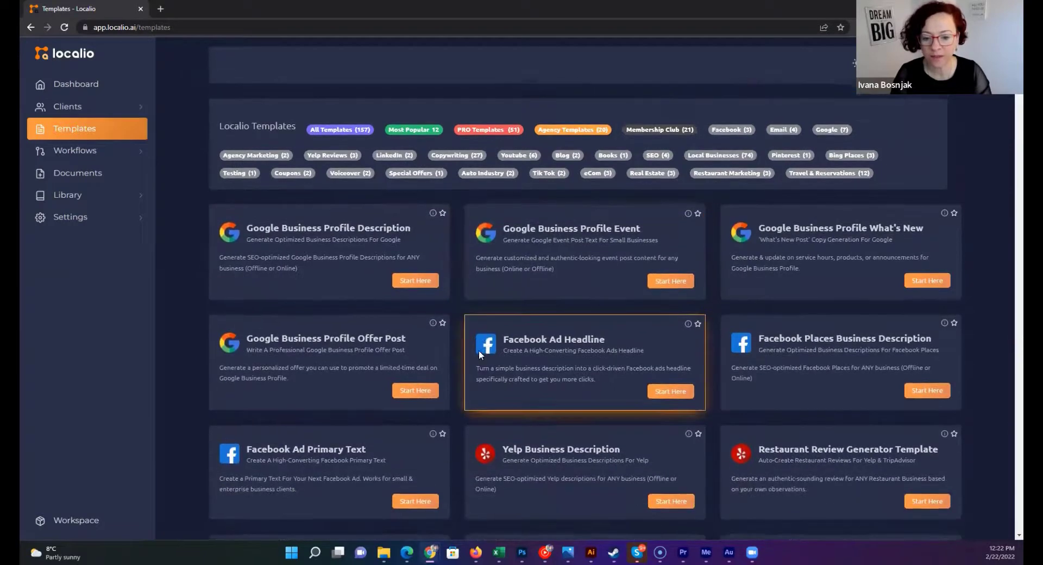
pyautogui.scroll(-1, 478, 350)
pyautogui.scroll(-1, 441, 356)
pyautogui.scroll(-1, 429, 353)
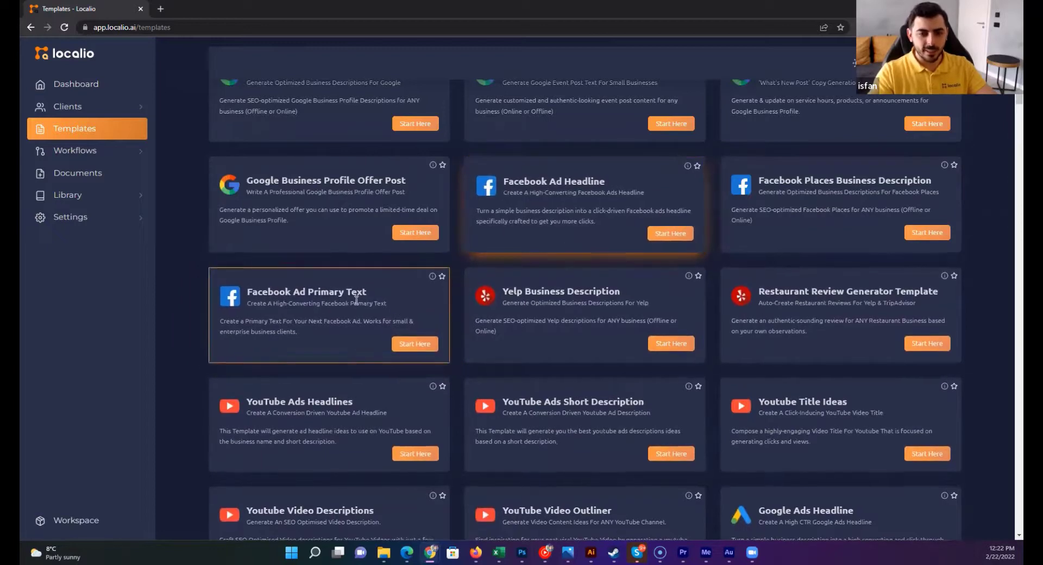
pyautogui.moveTo(311, 293); pyautogui.dragTo(375, 290)
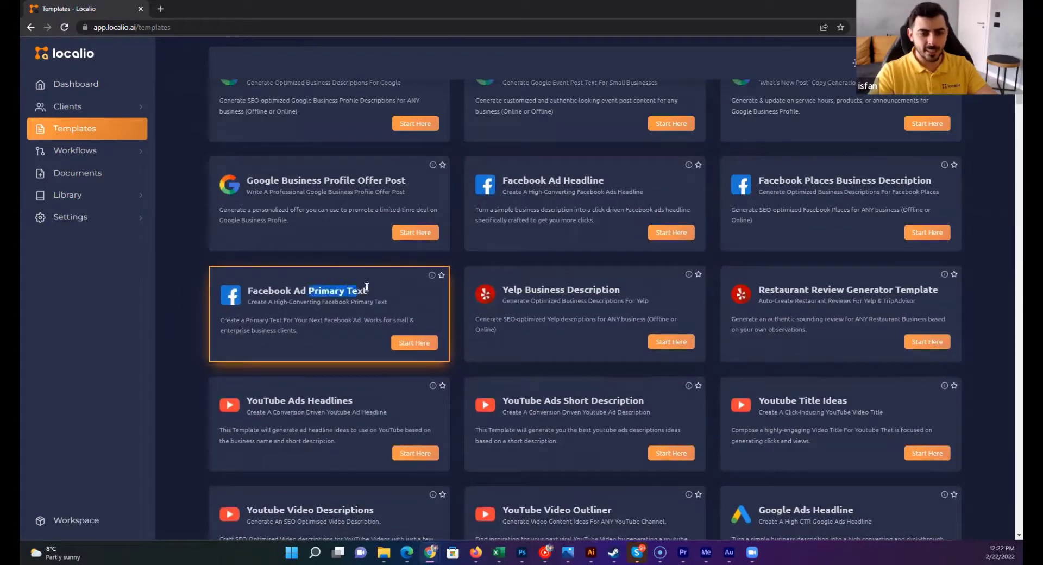
pyautogui.moveTo(549, 180); pyautogui.dragTo(602, 181)
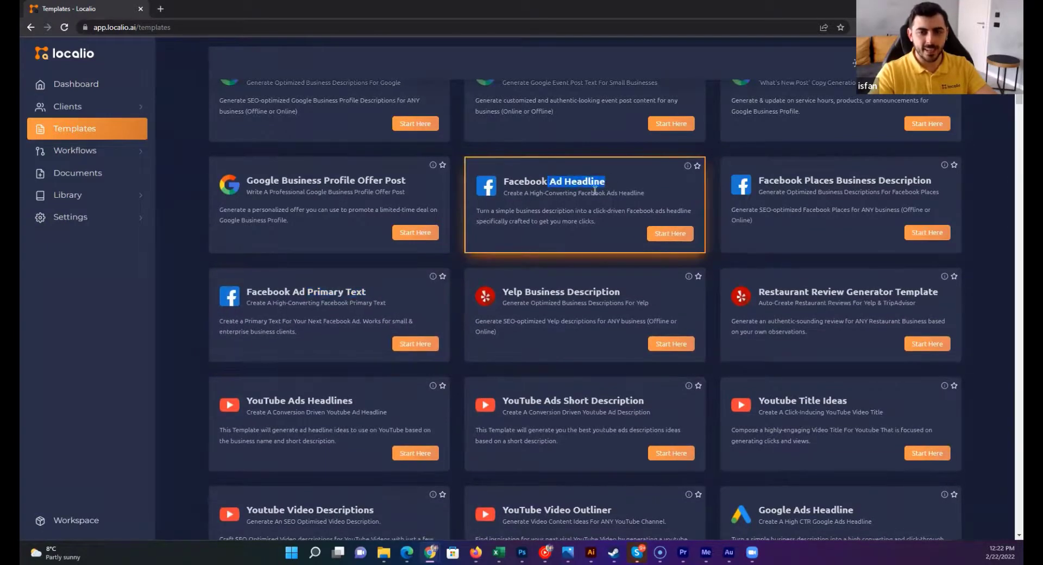
pyautogui.click(416, 343)
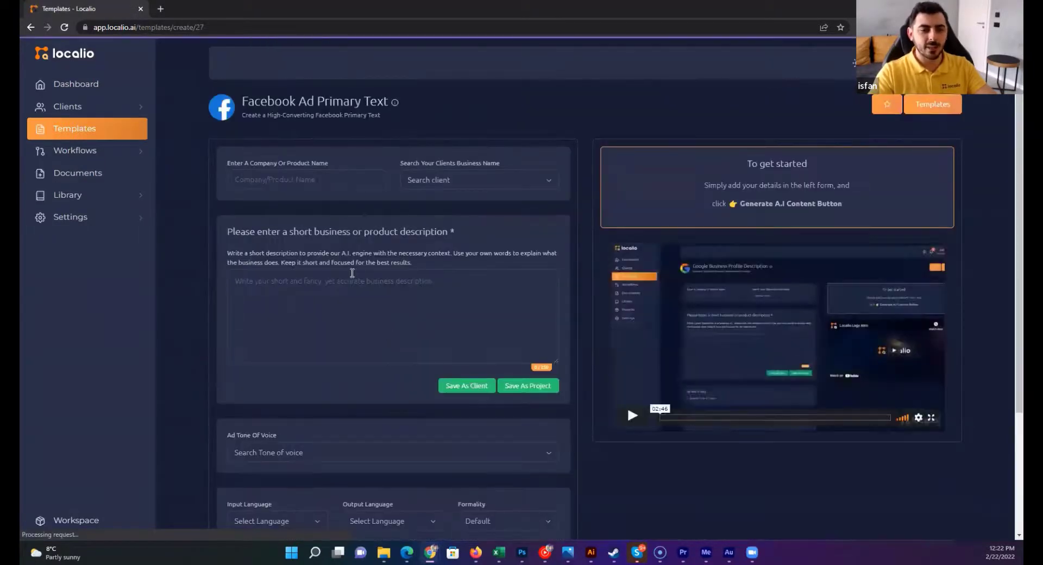
# - Fill the form with the Localio client and change the company name to 'Localio AI'
pyautogui.click(429, 184)
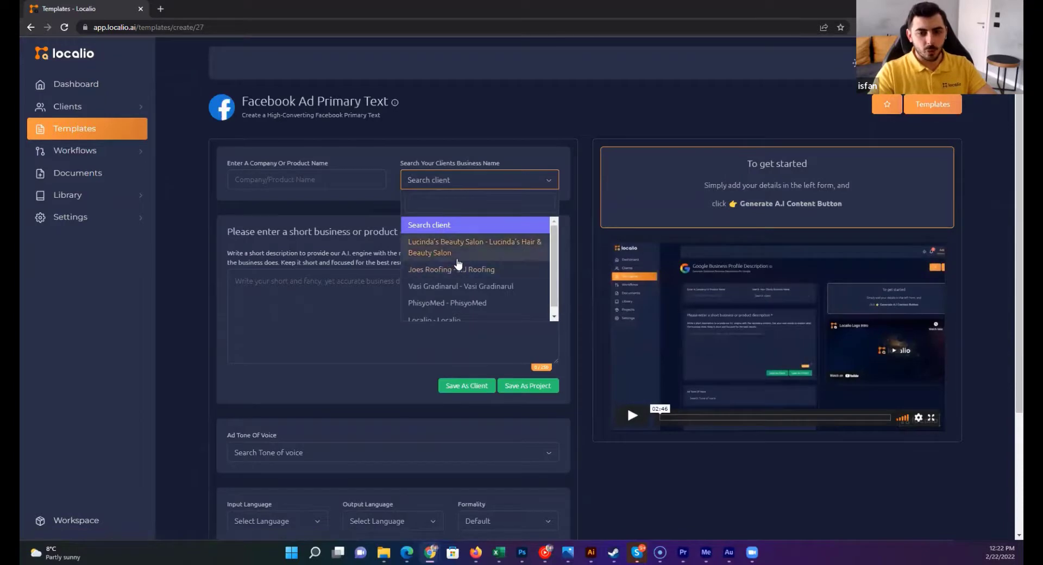
pyautogui.scroll(1, 459, 258)
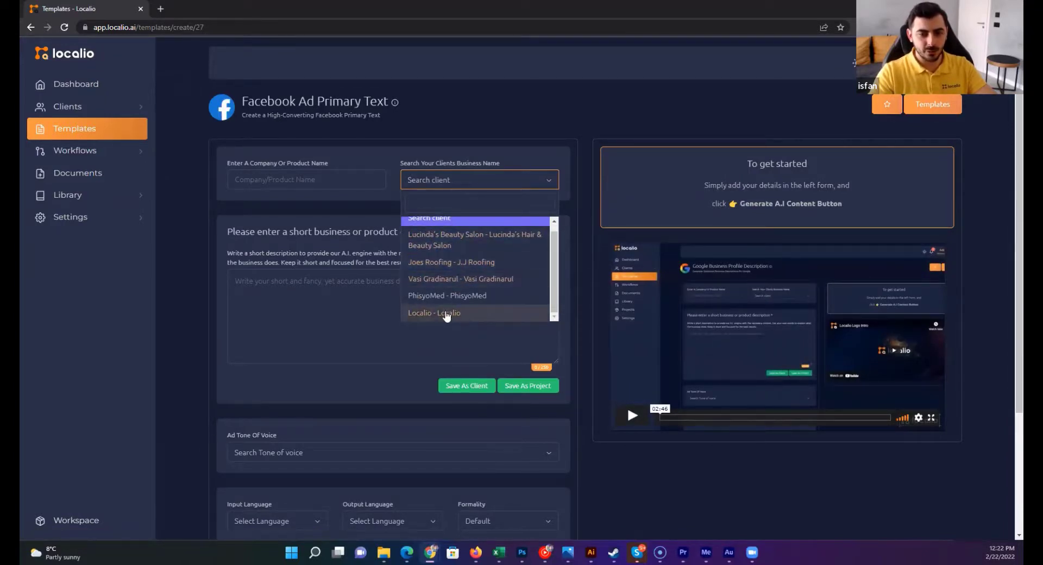
pyautogui.click(444, 315)
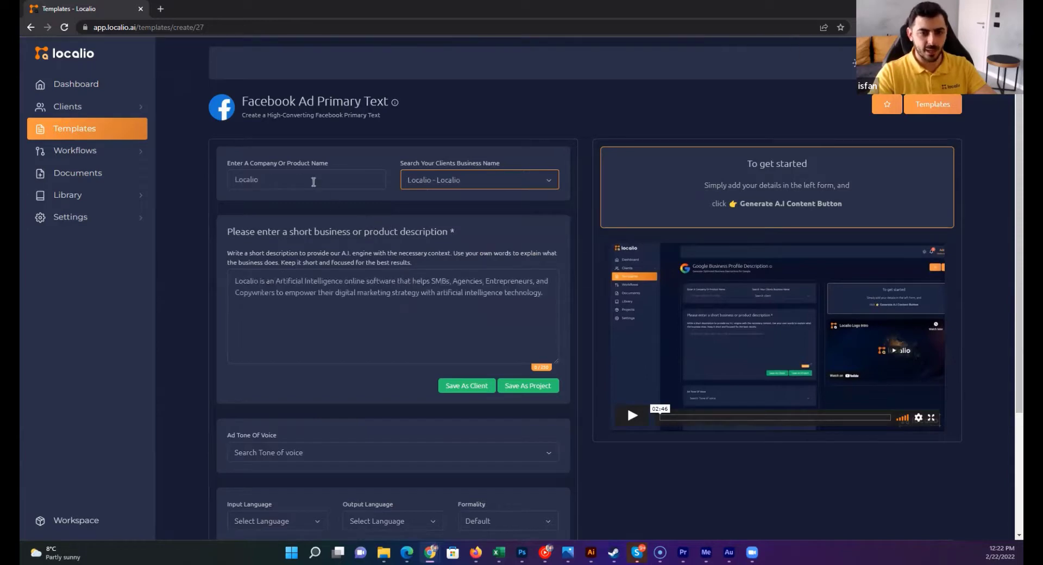
pyautogui.click(314, 181)
pyautogui.write('AI')
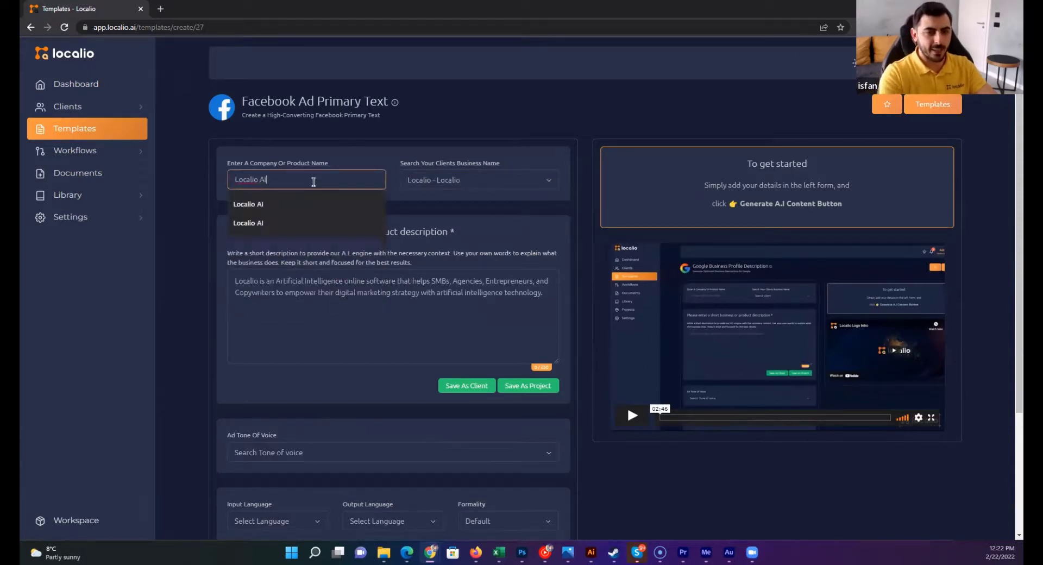
pyautogui.click(299, 158)
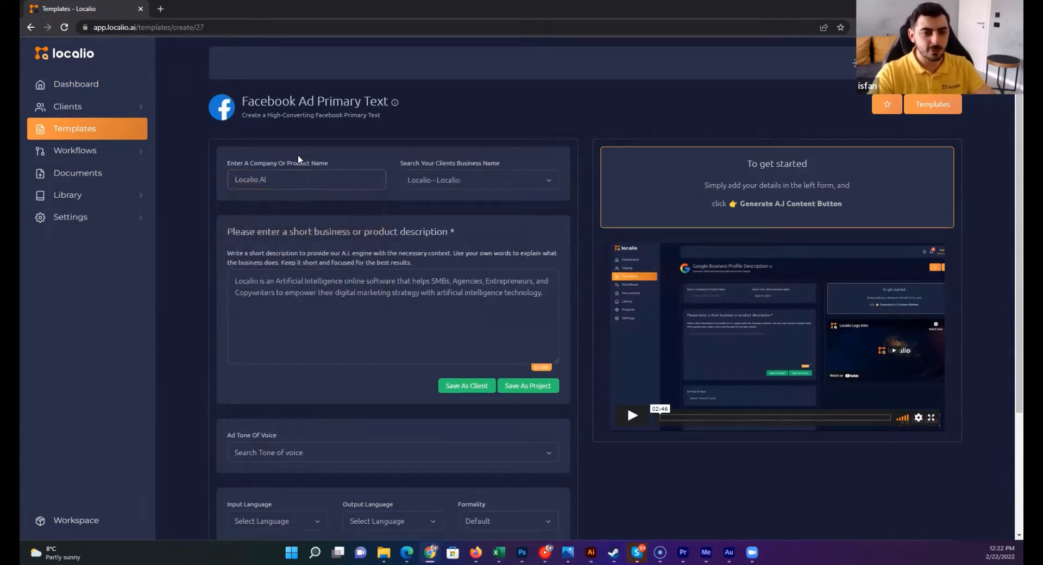
# - Review the company name and business description, dismissing a spelling suggestion for 'Localio'
pyautogui.click(256, 180)
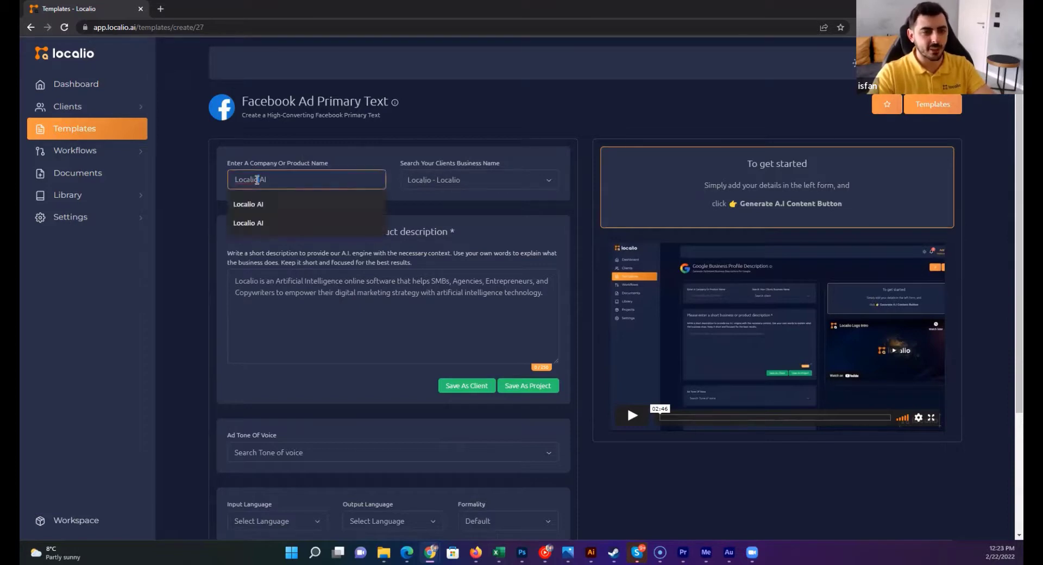
pyautogui.tripleClick(259, 179)
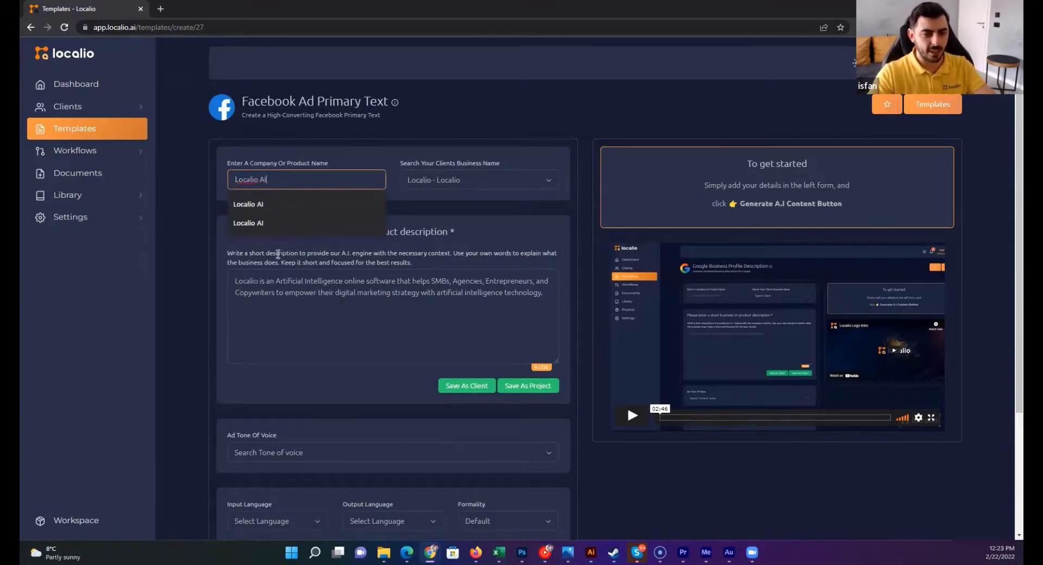
pyautogui.doubleClick(270, 282)
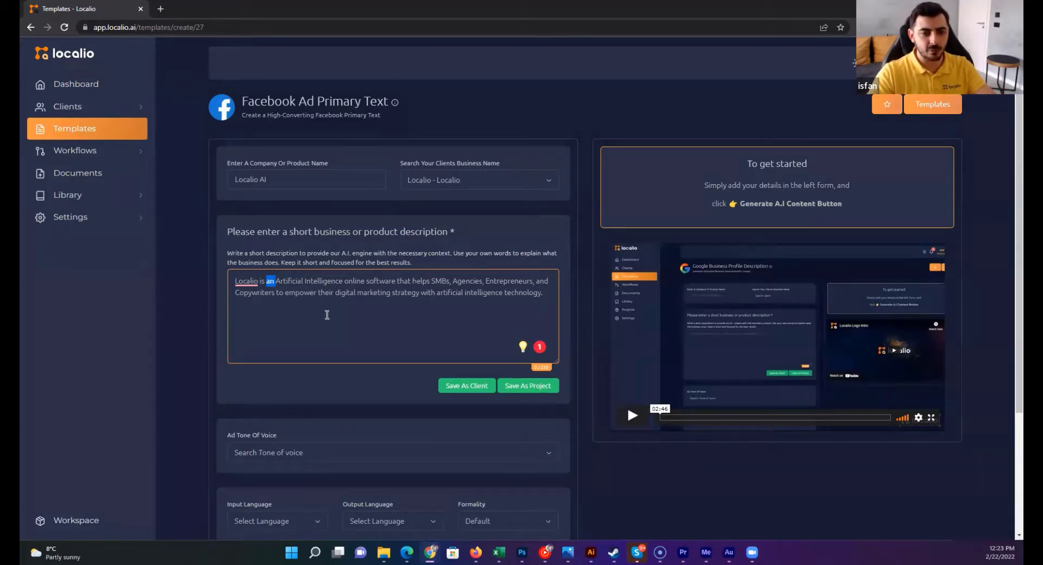
pyautogui.click(318, 314)
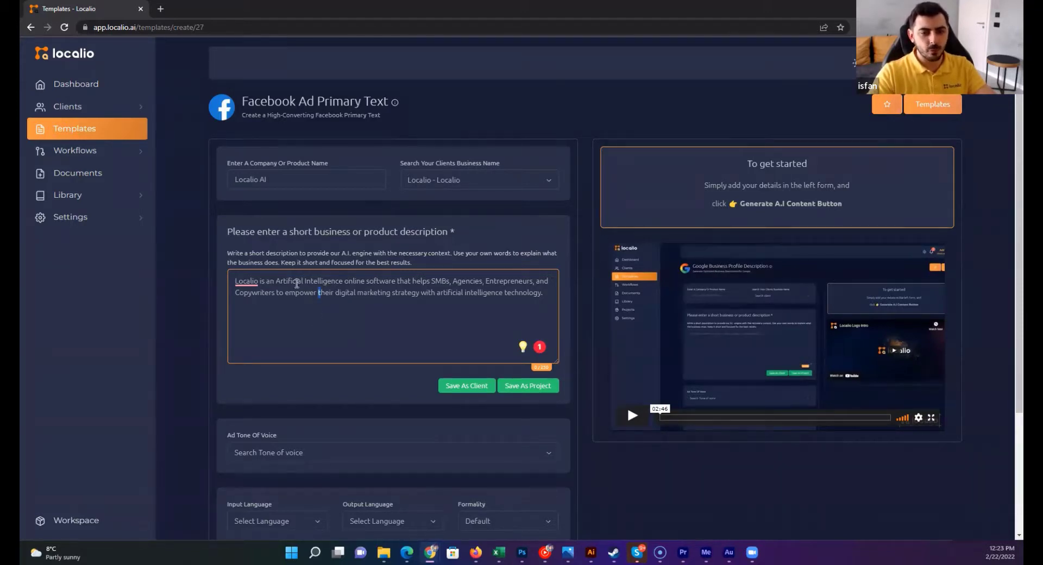
pyautogui.click(253, 282)
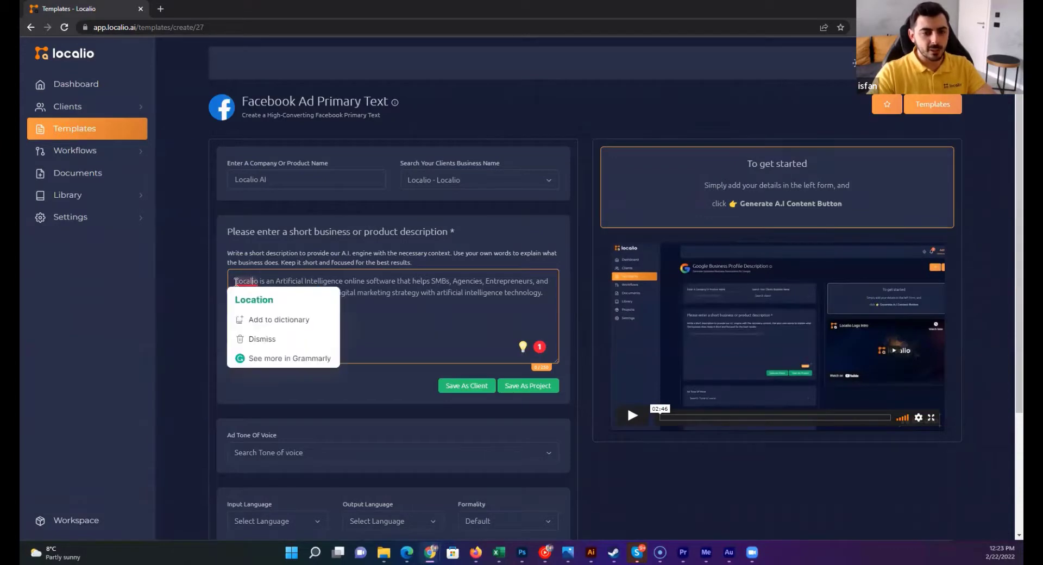
pyautogui.click(283, 281)
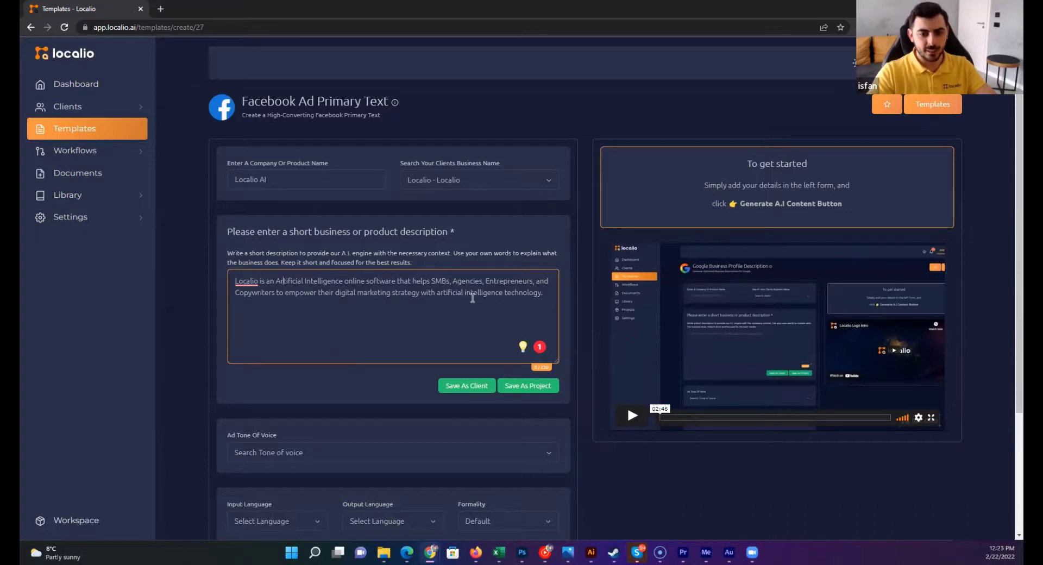
pyautogui.scroll(-3, 429, 423)
# - Raise Generate Blocks to 4 and generate the Facebook ad primary text variations
pyautogui.click(450, 424)
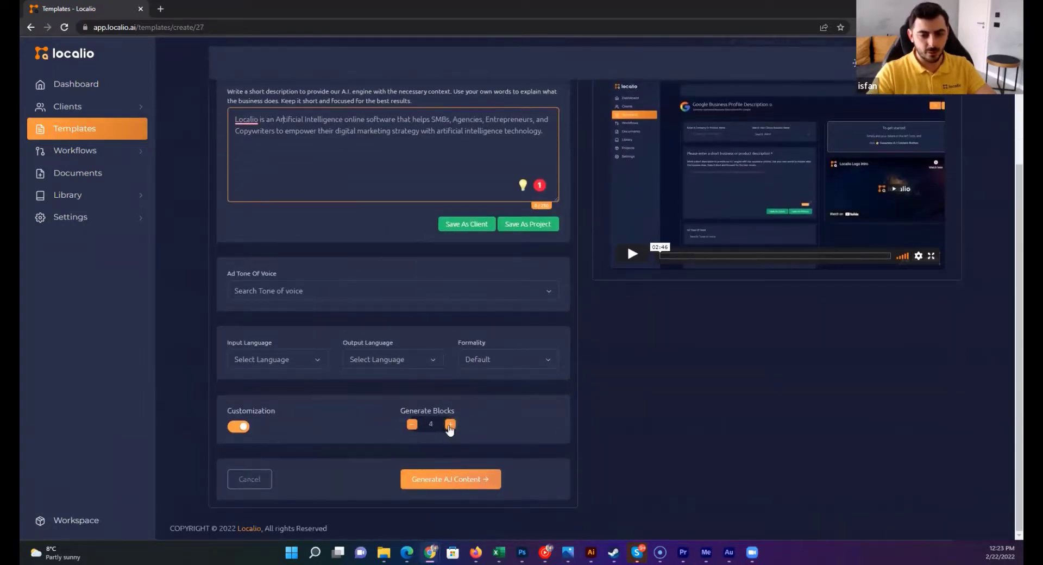
pyautogui.click(452, 483)
pyautogui.scroll(3, 620, 412)
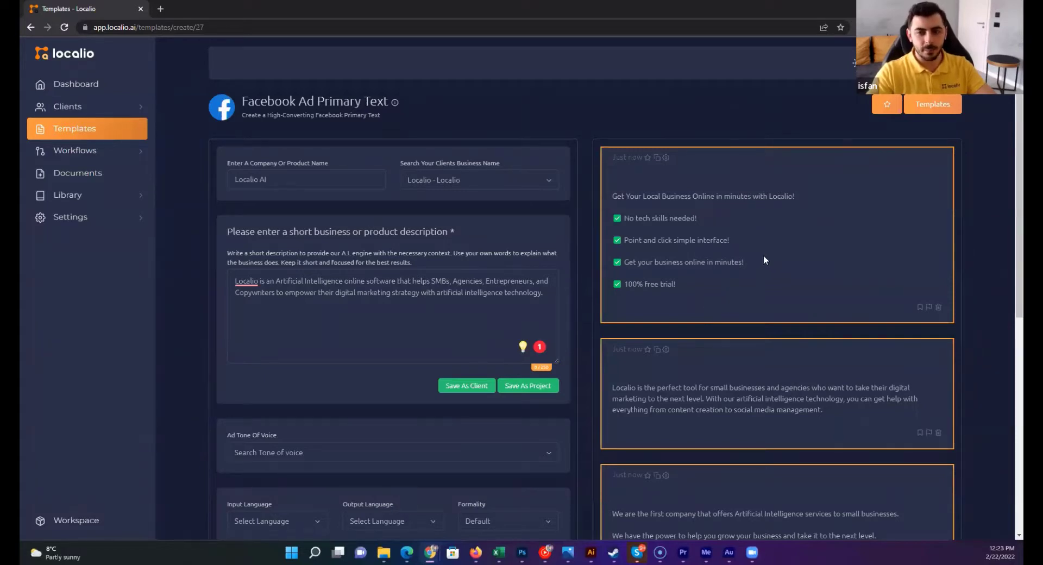
pyautogui.scroll(-1, 726, 210)
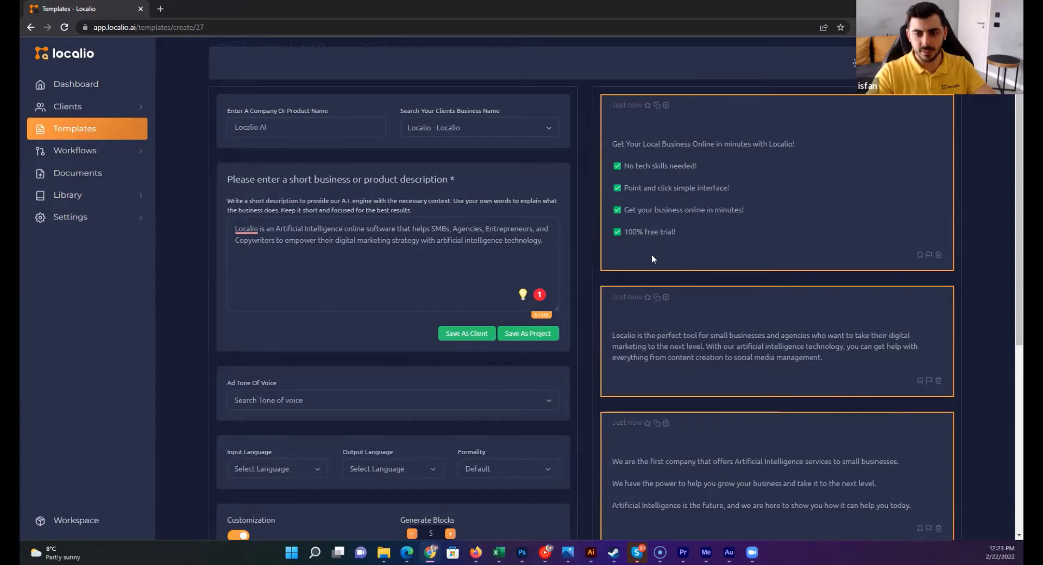
pyautogui.scroll(-2, 679, 272)
pyautogui.scroll(1, 668, 188)
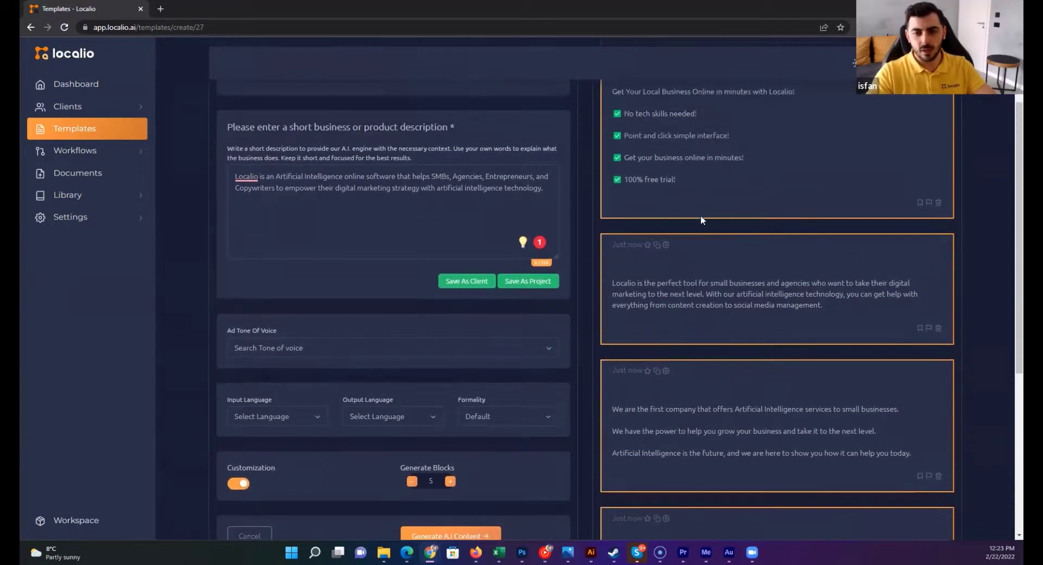
pyautogui.scroll(-2, 695, 222)
pyautogui.scroll(-3, 693, 228)
pyautogui.scroll(-1, 693, 225)
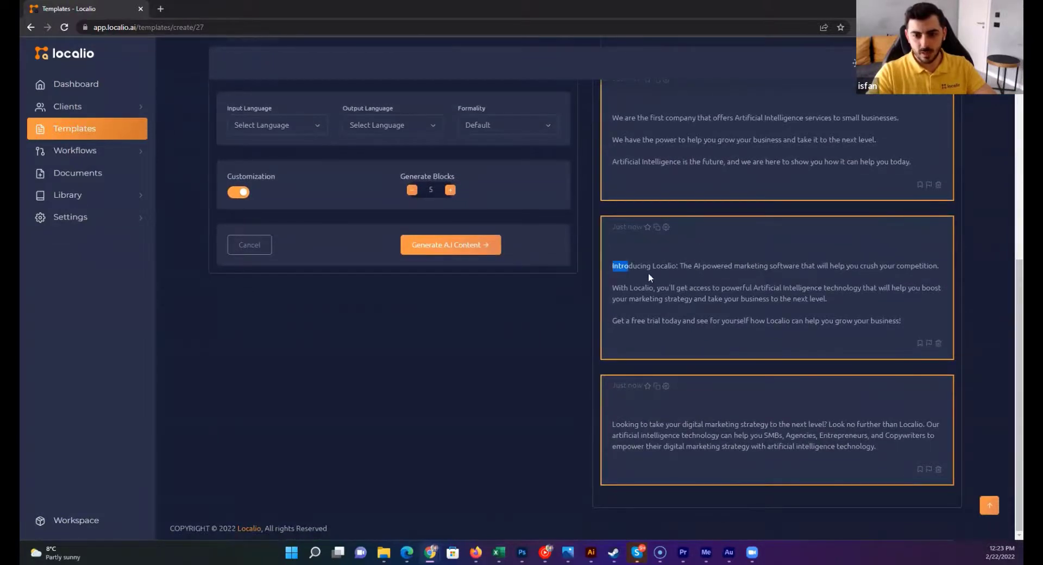
pyautogui.moveTo(650, 273); pyautogui.dragTo(933, 267)
pyautogui.click(629, 270)
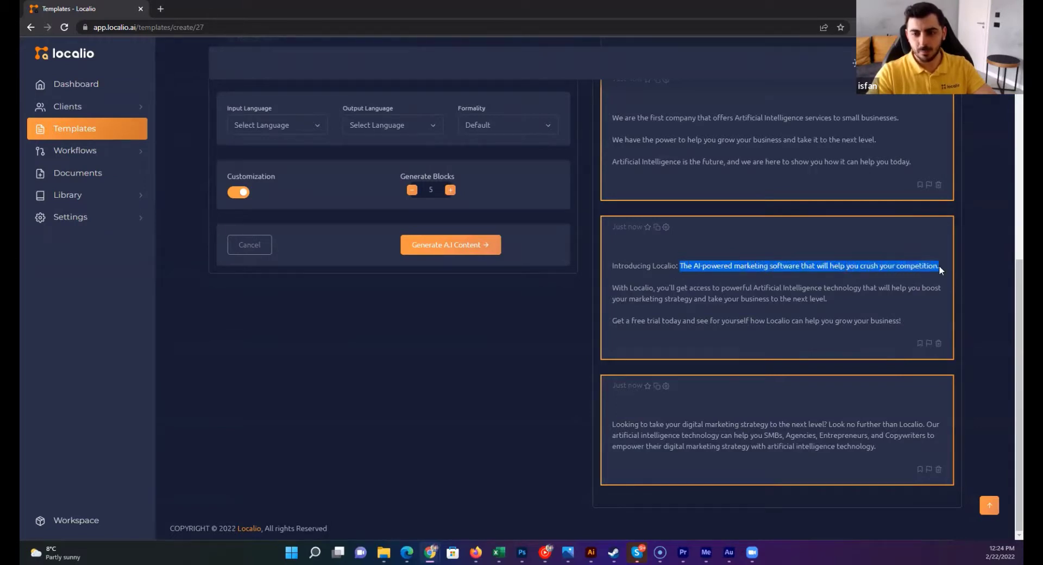
pyautogui.click(676, 287)
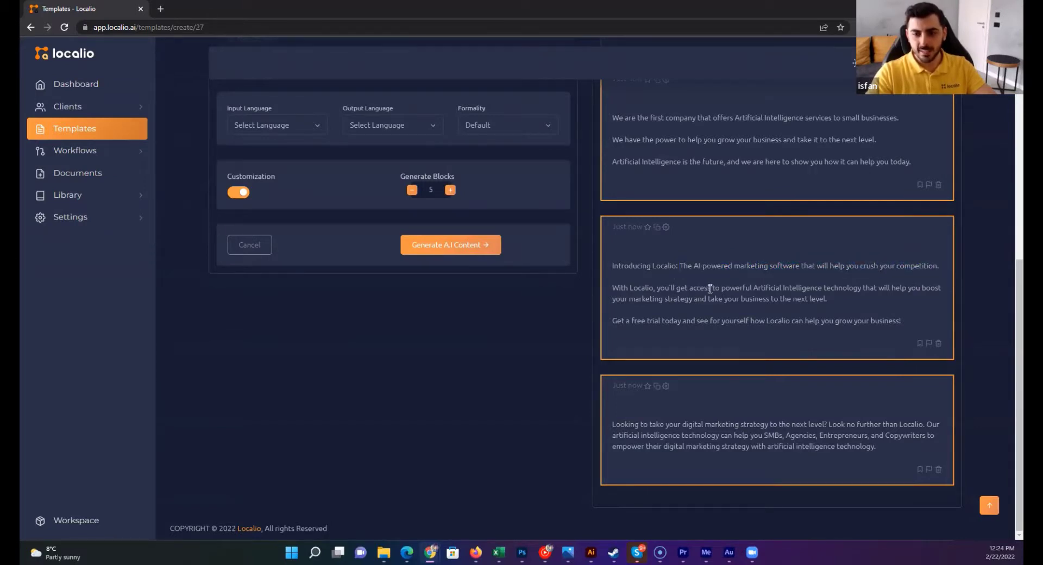
pyautogui.moveTo(710, 288)
pyautogui.mouseDown()
pyautogui.moveTo(869, 289)
pyautogui.moveTo(717, 301)
pyautogui.moveTo(835, 303)
pyautogui.mouseUp()
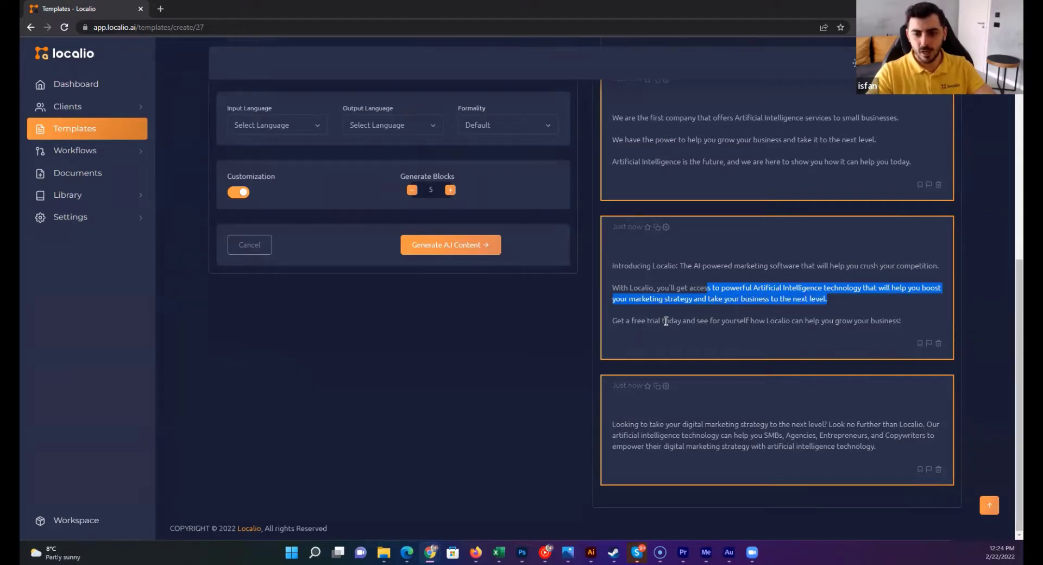
pyautogui.moveTo(665, 321); pyautogui.dragTo(897, 321)
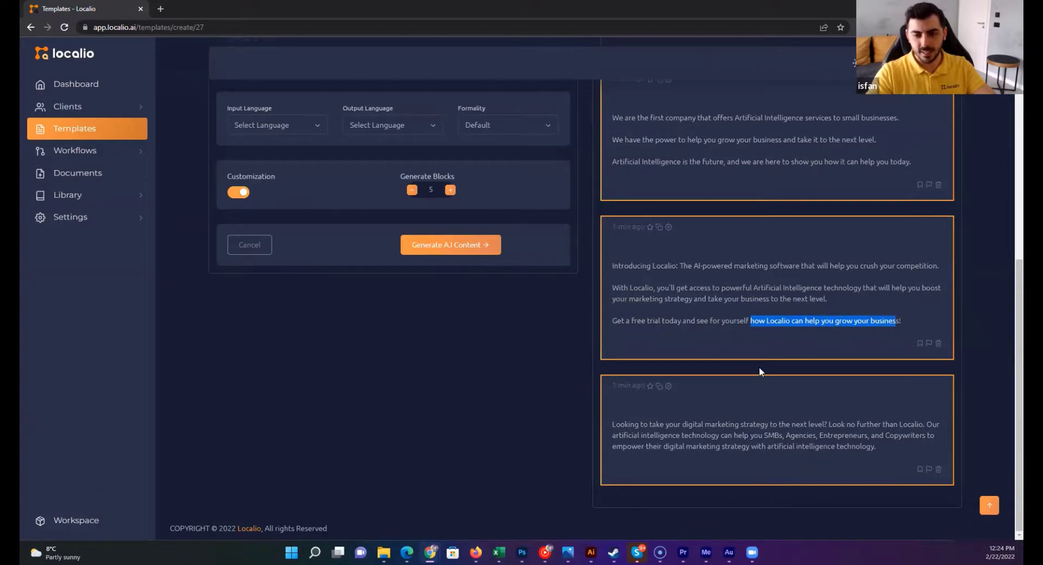
# - Read through the generated ads, highlighting the second ad's opening and the marketing-help phrase
pyautogui.scroll(1, 758, 366)
pyautogui.scroll(2, 757, 357)
pyautogui.scroll(1, 746, 327)
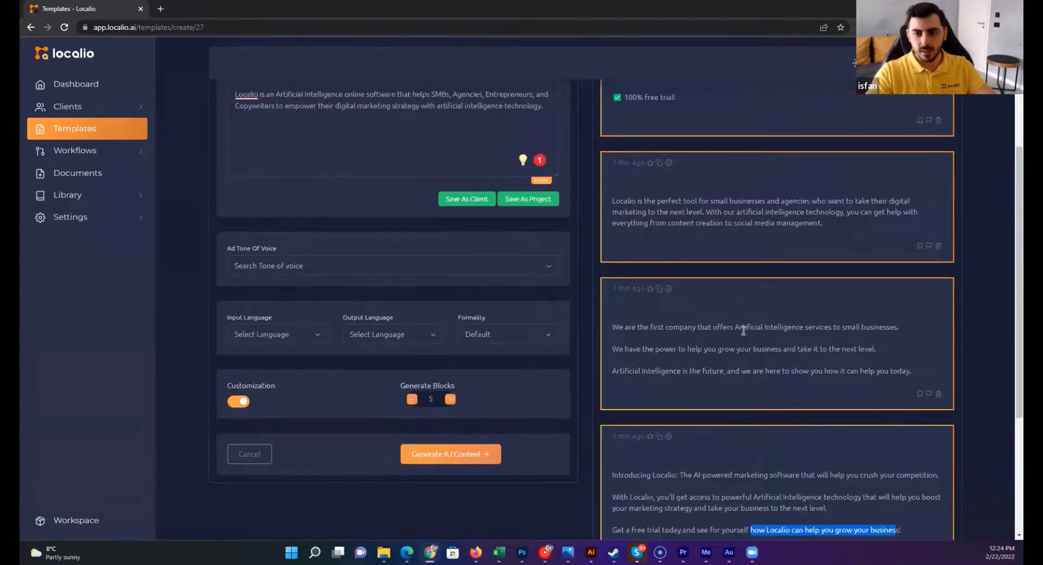
pyautogui.scroll(-3, 739, 326)
pyautogui.scroll(4, 733, 321)
pyautogui.scroll(1, 679, 315)
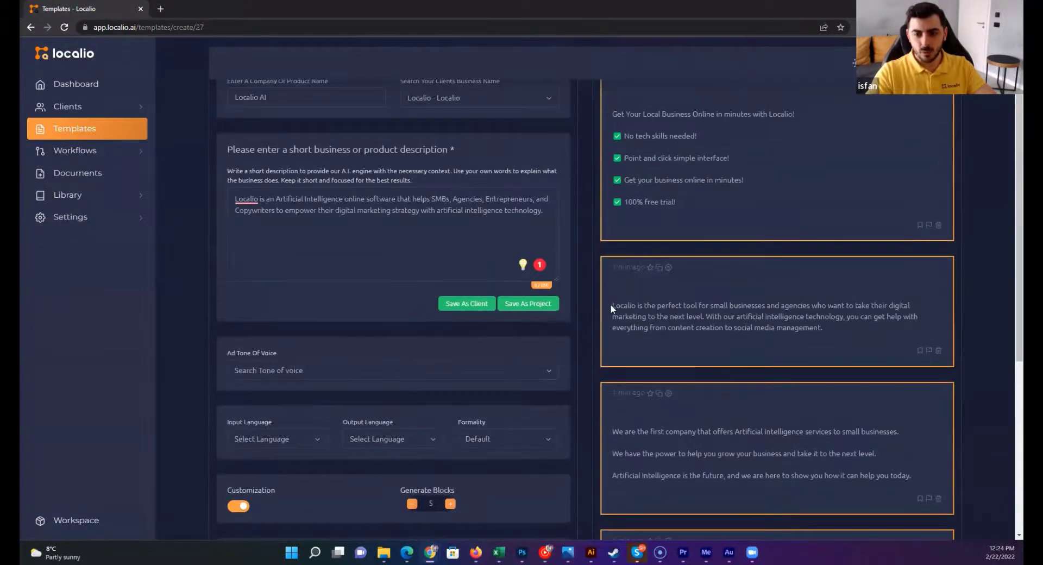
pyautogui.moveTo(611, 305)
pyautogui.mouseDown()
pyautogui.moveTo(891, 307)
pyautogui.moveTo(657, 317)
pyautogui.moveTo(706, 319)
pyautogui.mouseUp()
pyautogui.click(738, 319)
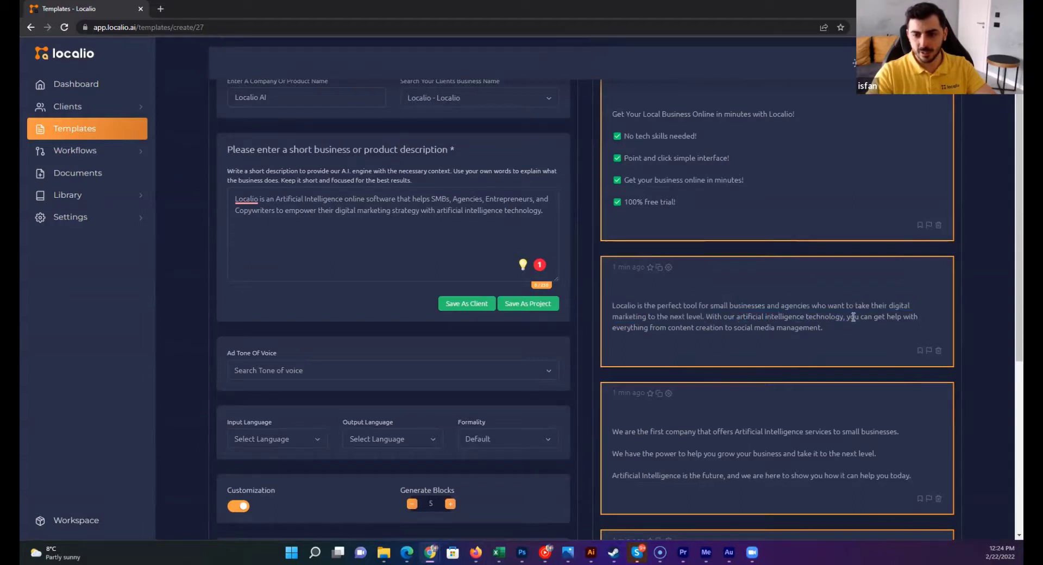
pyautogui.moveTo(846, 318)
pyautogui.mouseDown()
pyautogui.moveTo(918, 320)
pyautogui.moveTo(671, 329)
pyautogui.moveTo(825, 333)
pyautogui.mouseUp()
pyautogui.scroll(-5, 817, 350)
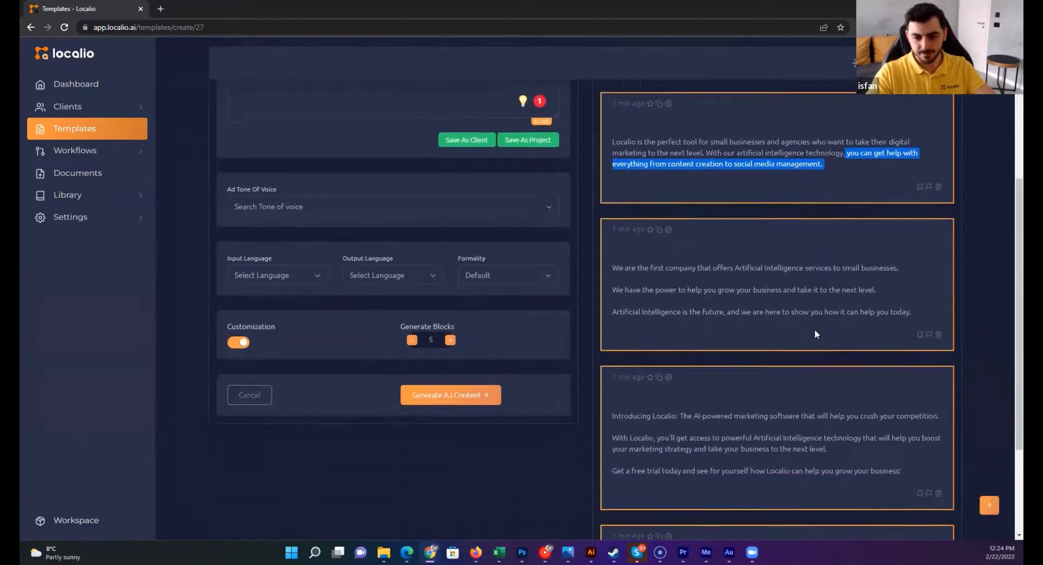
pyautogui.scroll(4, 823, 302)
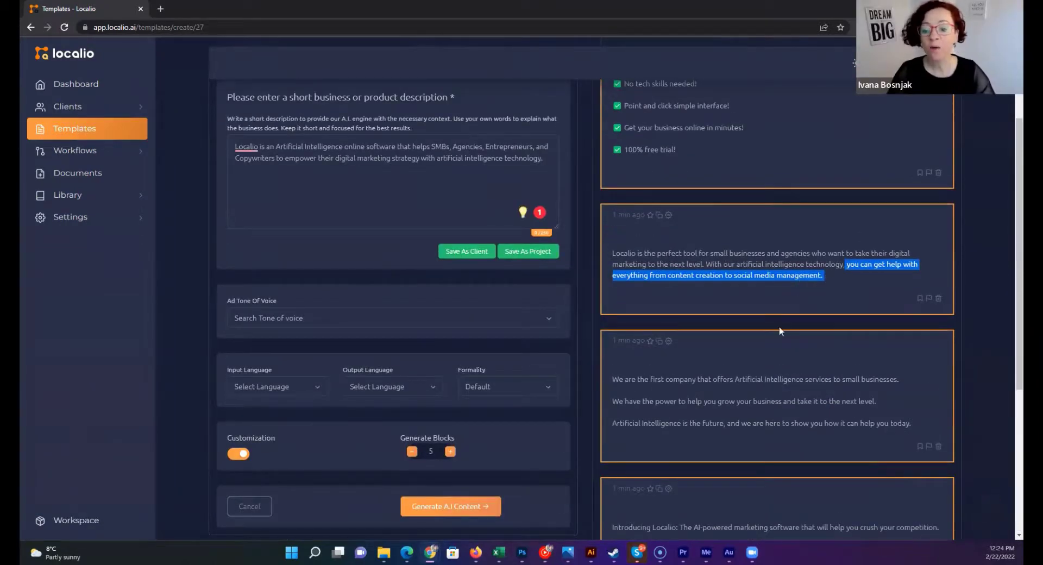
pyautogui.click(827, 279)
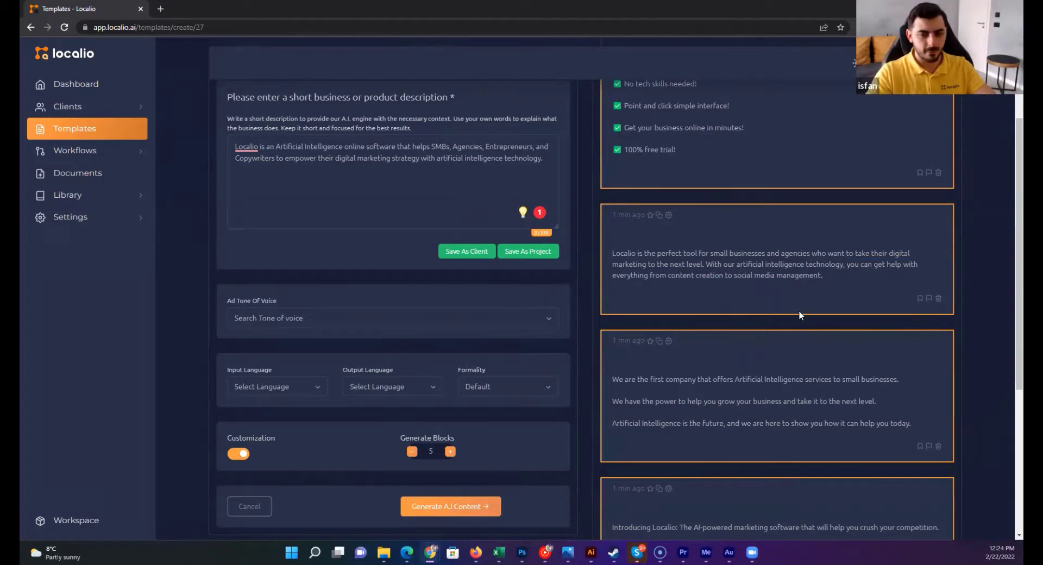
# - Scroll down and return to the templates library
pyautogui.scroll(-3, 800, 315)
pyautogui.scroll(-2, 800, 315)
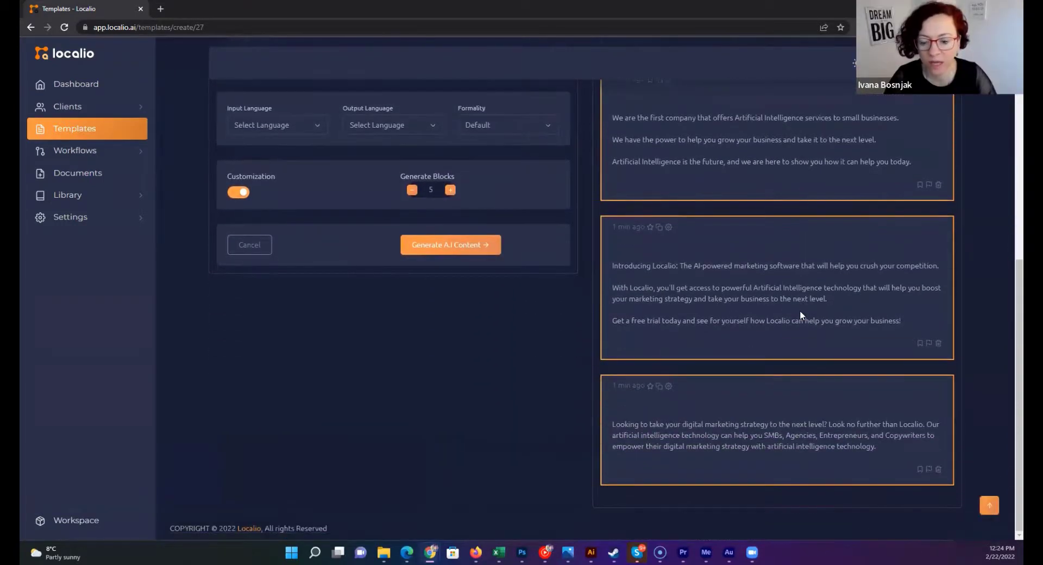
pyautogui.click(131, 136)
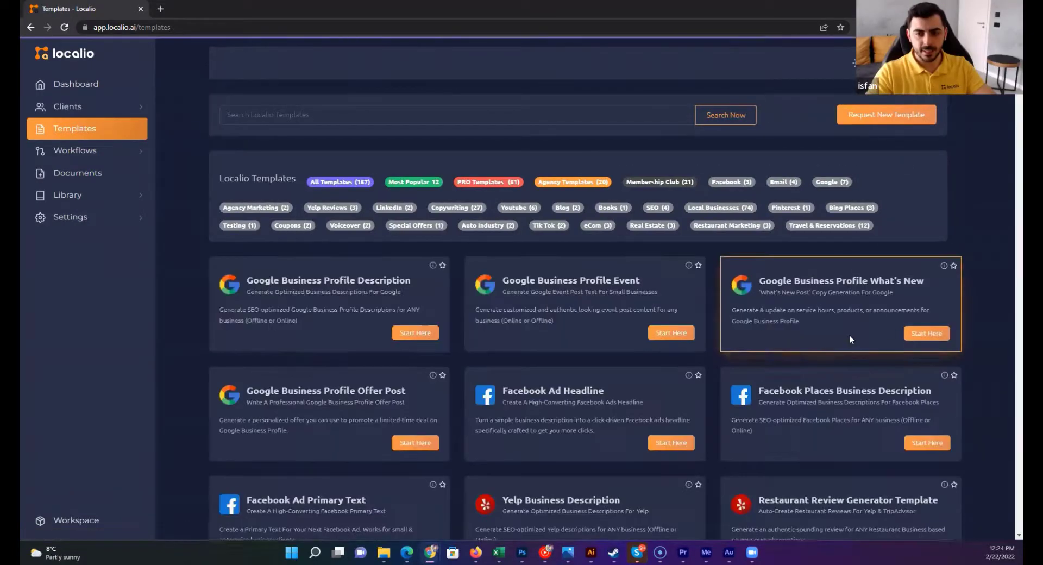
pyautogui.scroll(-3, 851, 332)
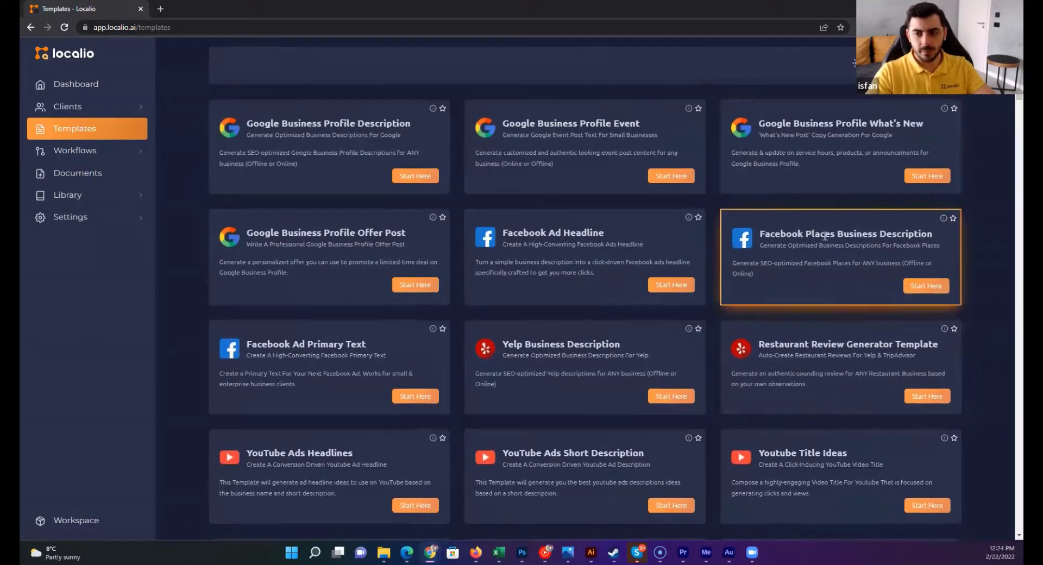
pyautogui.moveTo(890, 234); pyautogui.dragTo(917, 234)
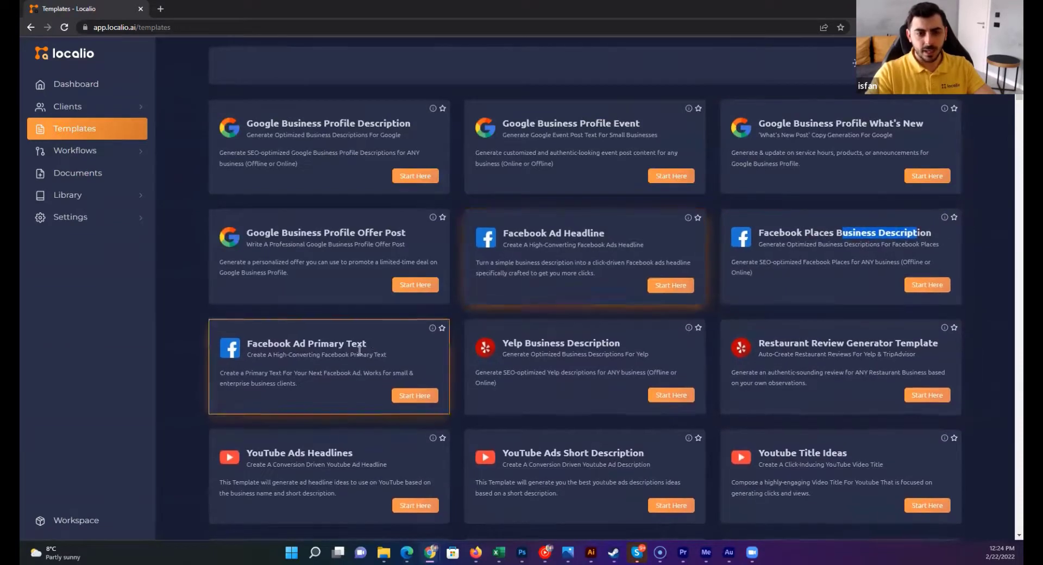
pyautogui.moveTo(322, 343); pyautogui.dragTo(388, 348)
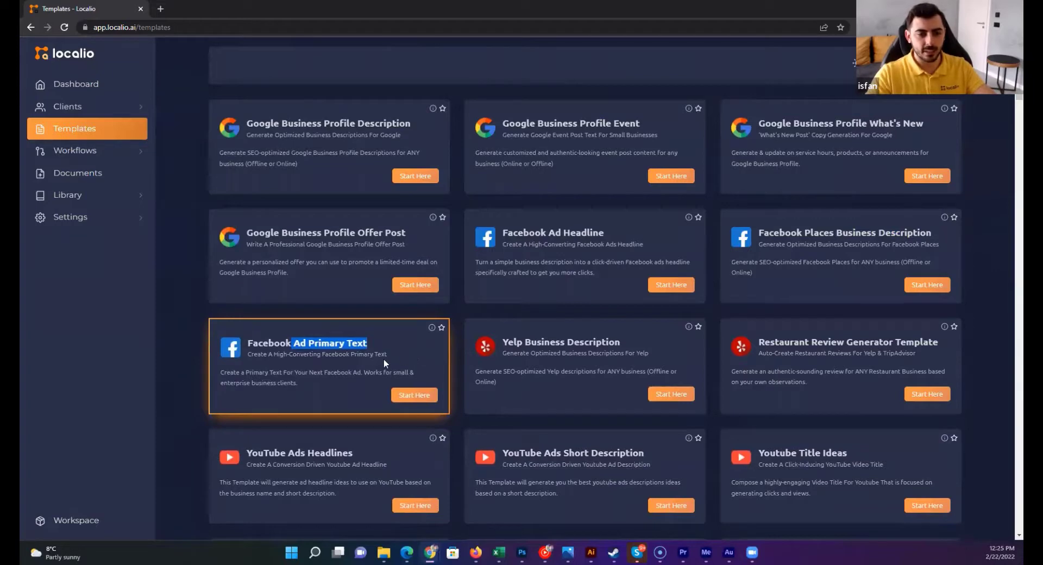
pyautogui.scroll(3, 641, 338)
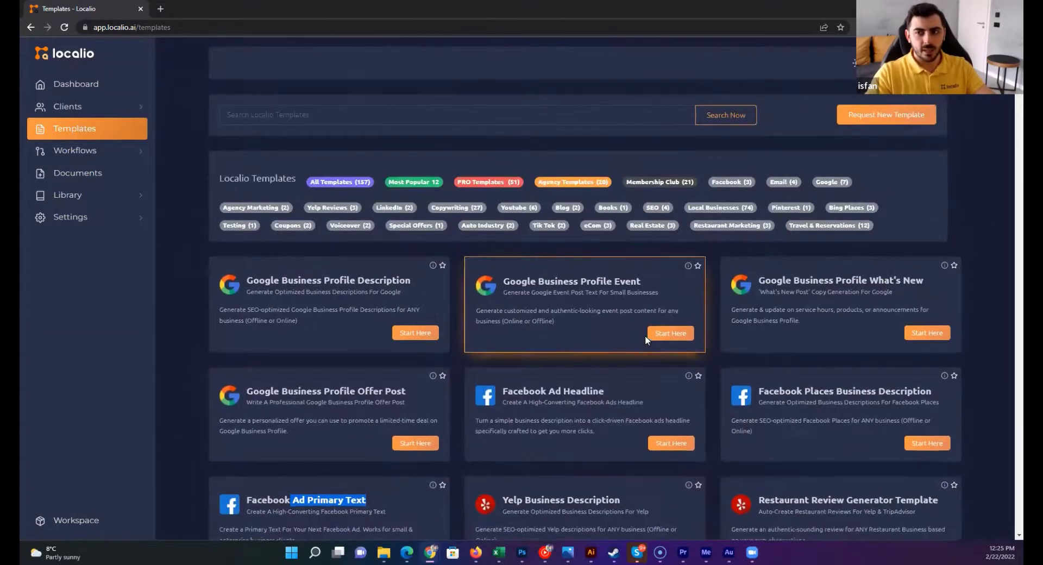
pyautogui.click(875, 116)
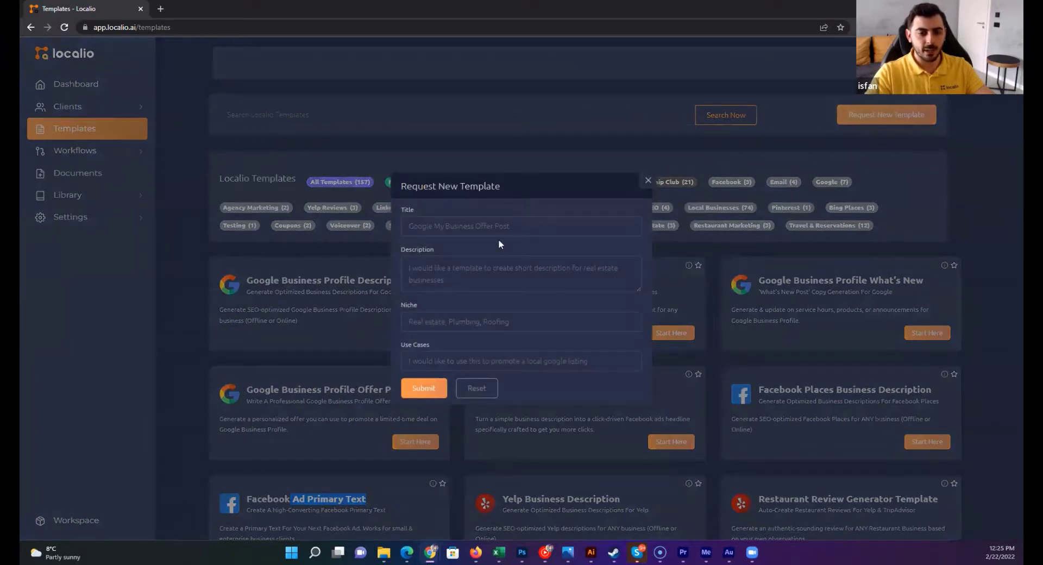
pyautogui.click(479, 231)
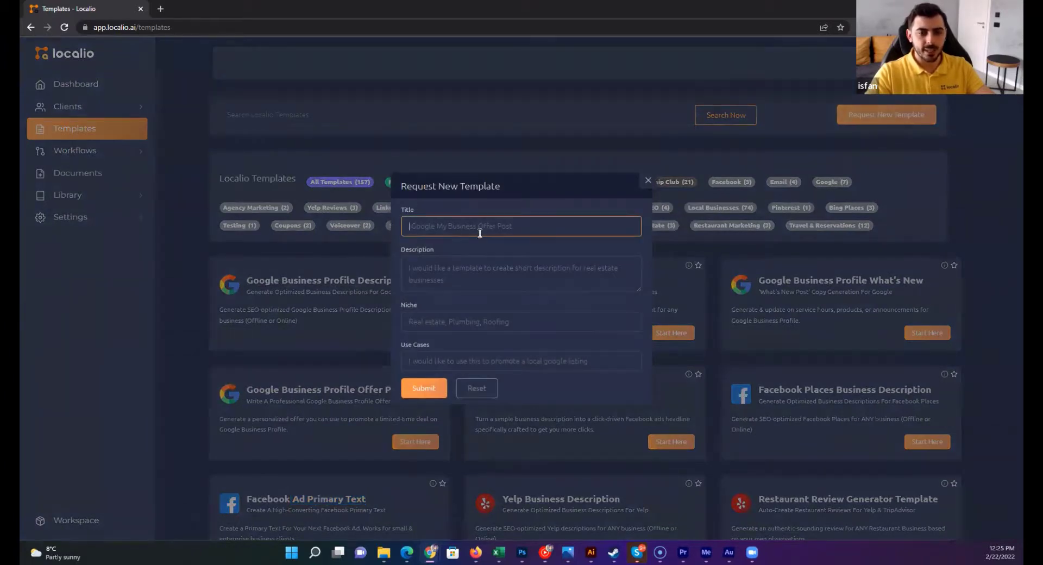
pyautogui.click(438, 278)
pyautogui.click(459, 324)
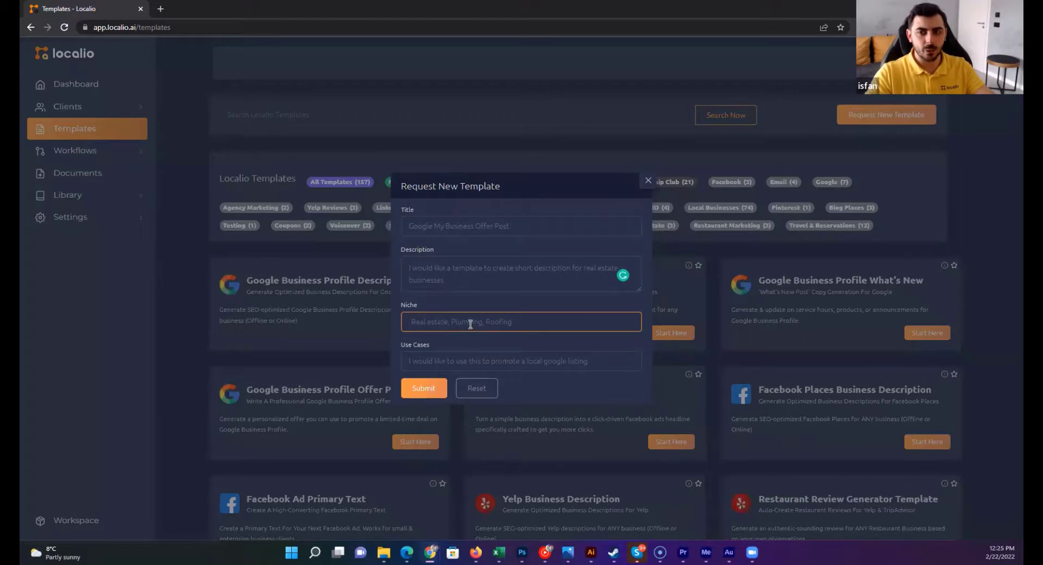
pyautogui.click(445, 362)
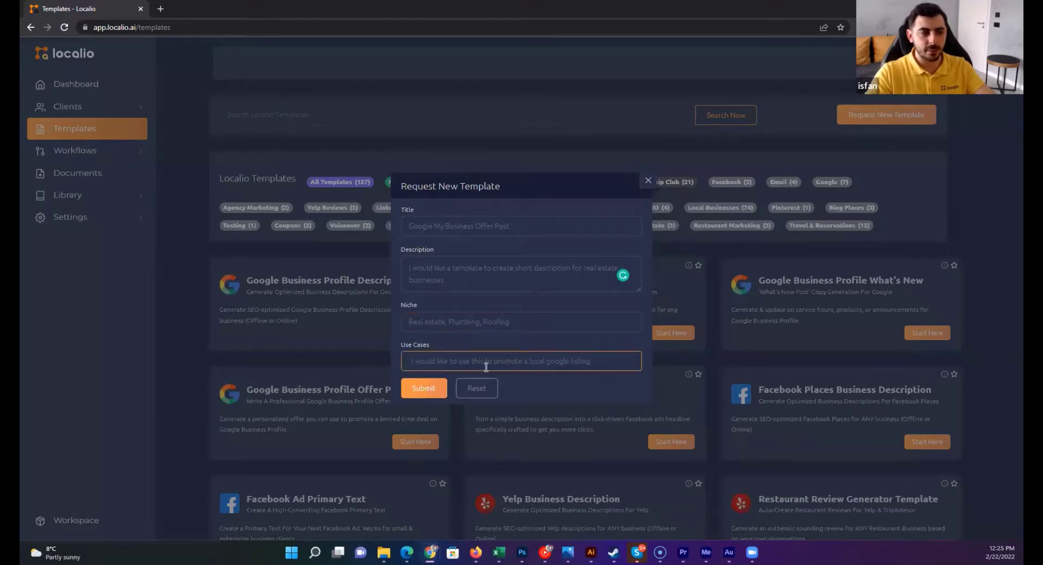
pyautogui.click(449, 226)
pyautogui.click(447, 274)
pyautogui.click(448, 321)
pyautogui.click(451, 360)
pyautogui.click(472, 390)
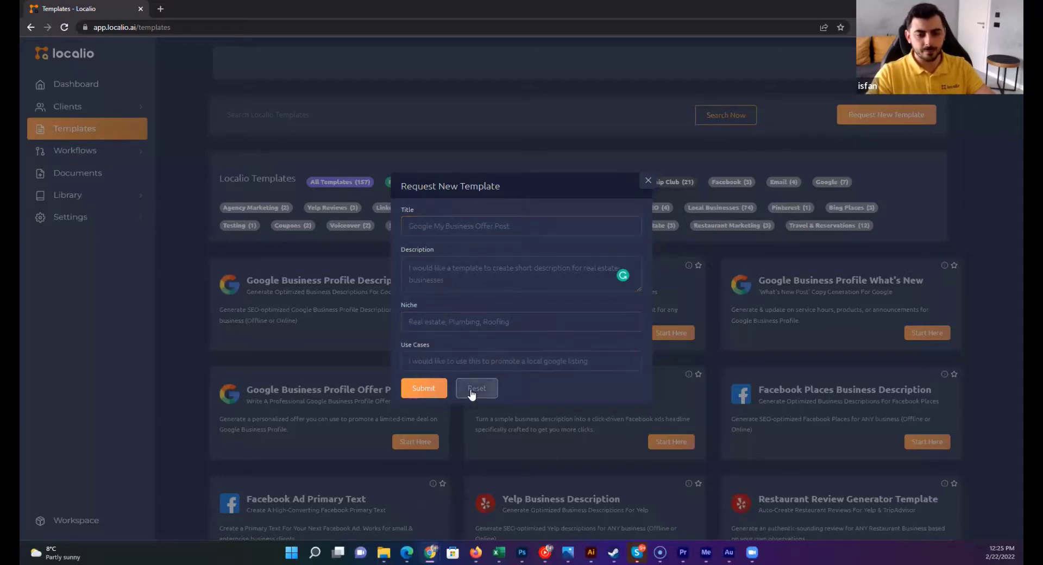
pyautogui.click(644, 184)
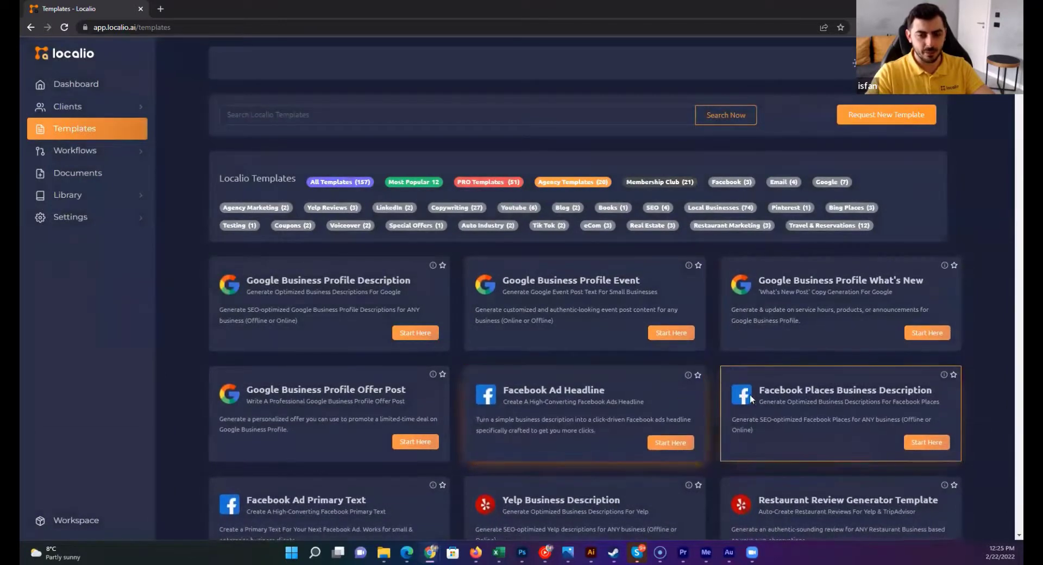
# - Scroll down through the 157-template catalogue
pyautogui.scroll(-2, 636, 393)
pyautogui.scroll(-1, 636, 393)
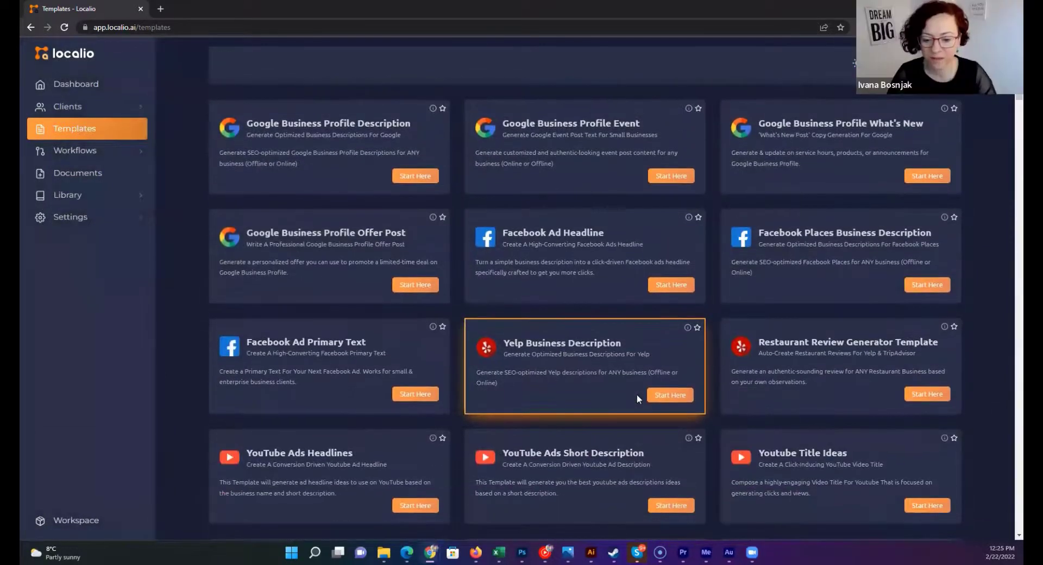
pyautogui.scroll(-1, 636, 396)
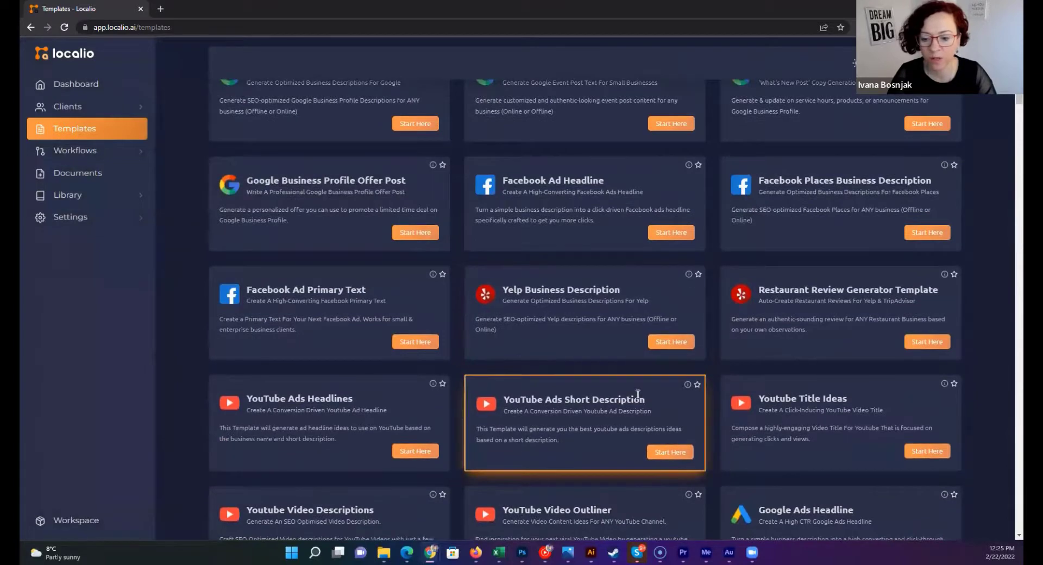
pyautogui.scroll(-1, 638, 394)
pyautogui.scroll(-2, 638, 394)
pyautogui.scroll(-1, 638, 394)
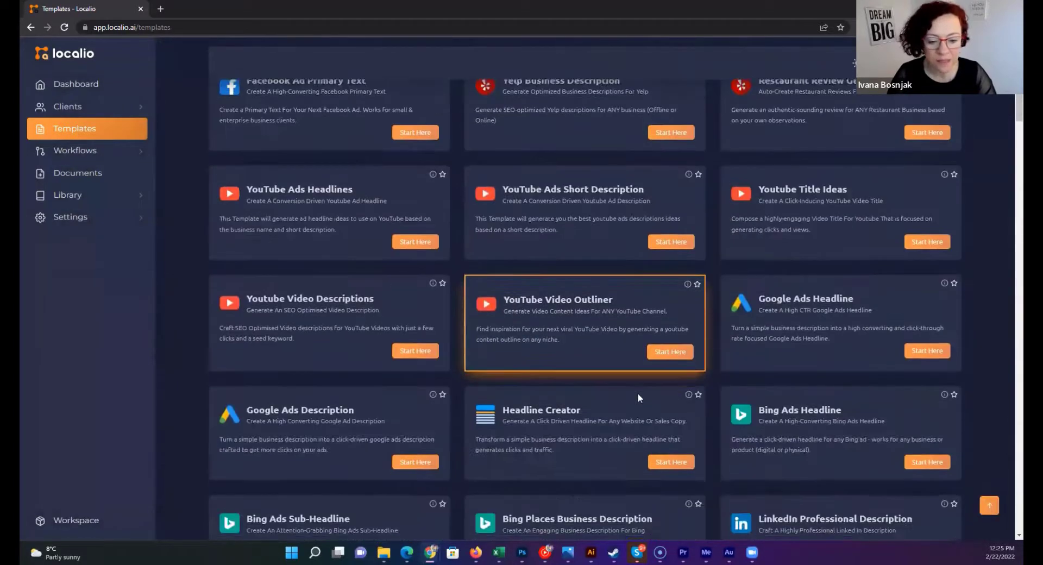
pyautogui.scroll(-1, 638, 394)
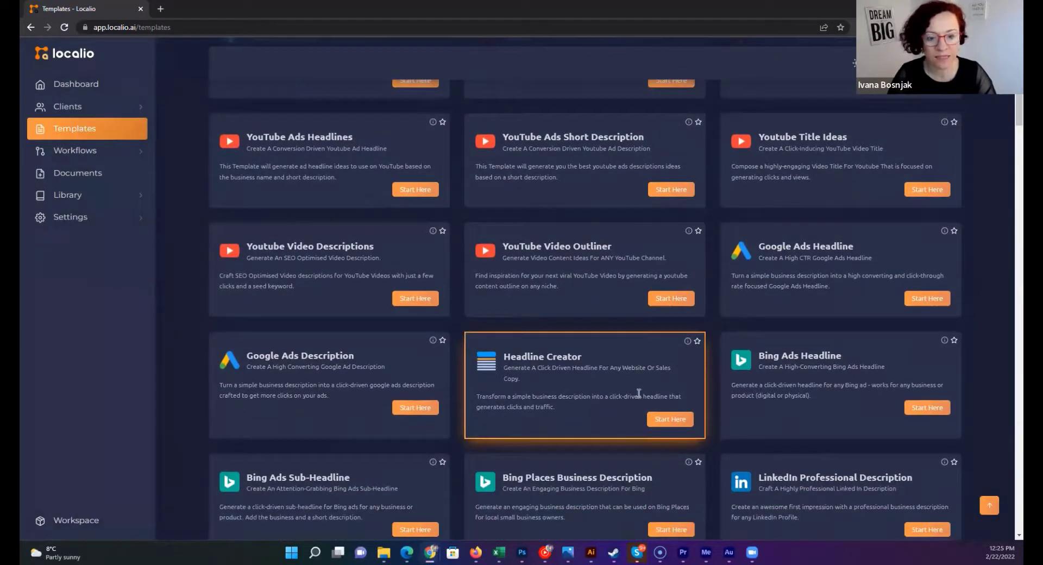
# - Open a blank new browser tab, then return to the Templates - Localio tab
pyautogui.click(160, 9)
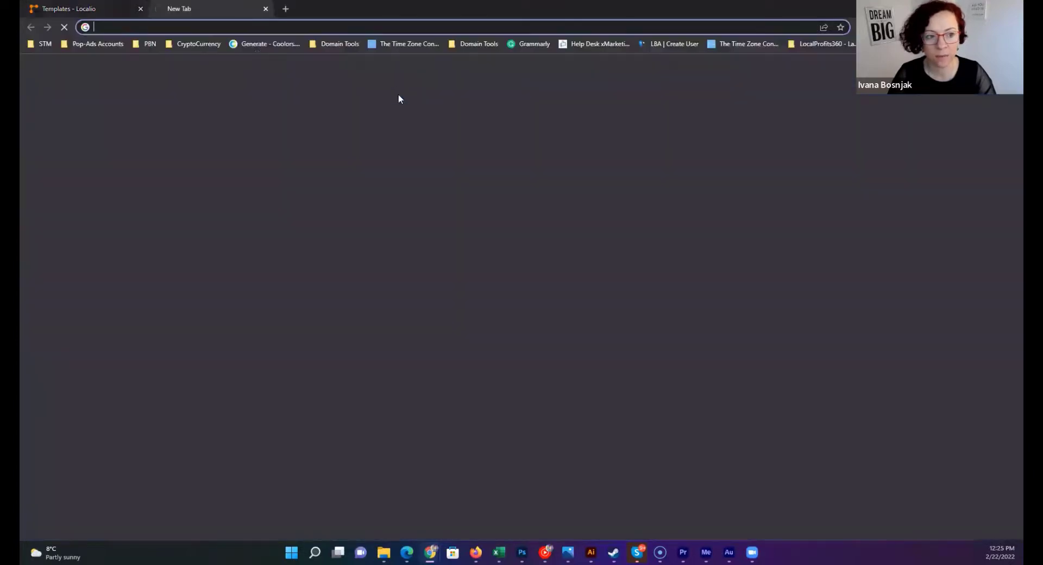
pyautogui.click(109, 6)
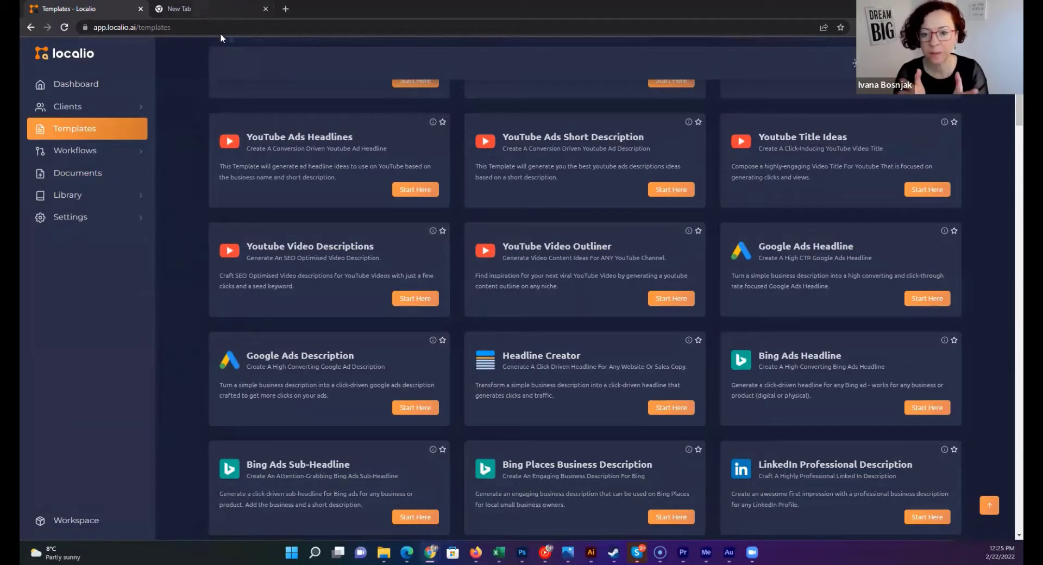
pyautogui.click(255, 9)
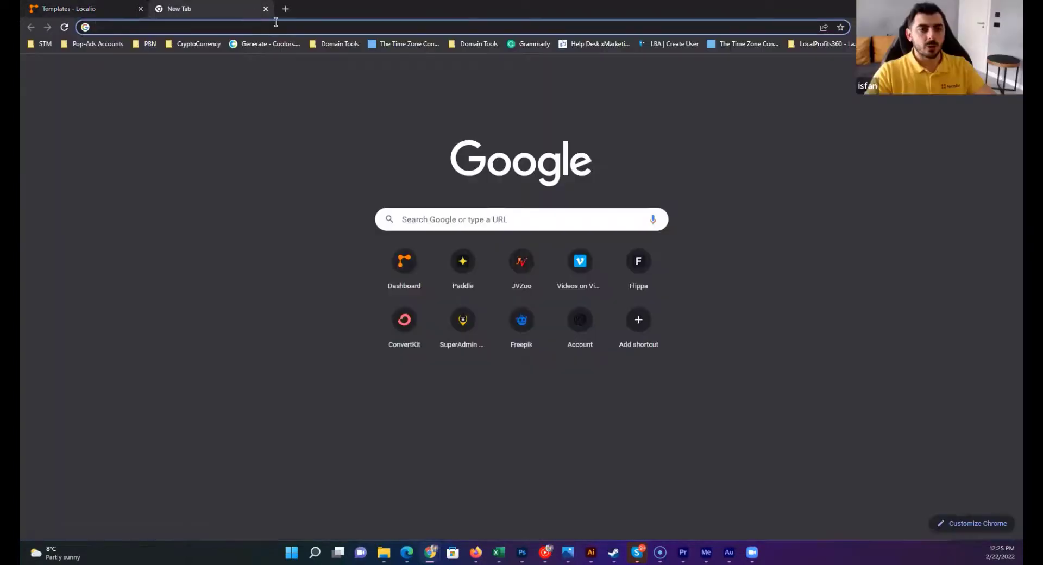
pyautogui.click(275, 22)
pyautogui.click(103, 9)
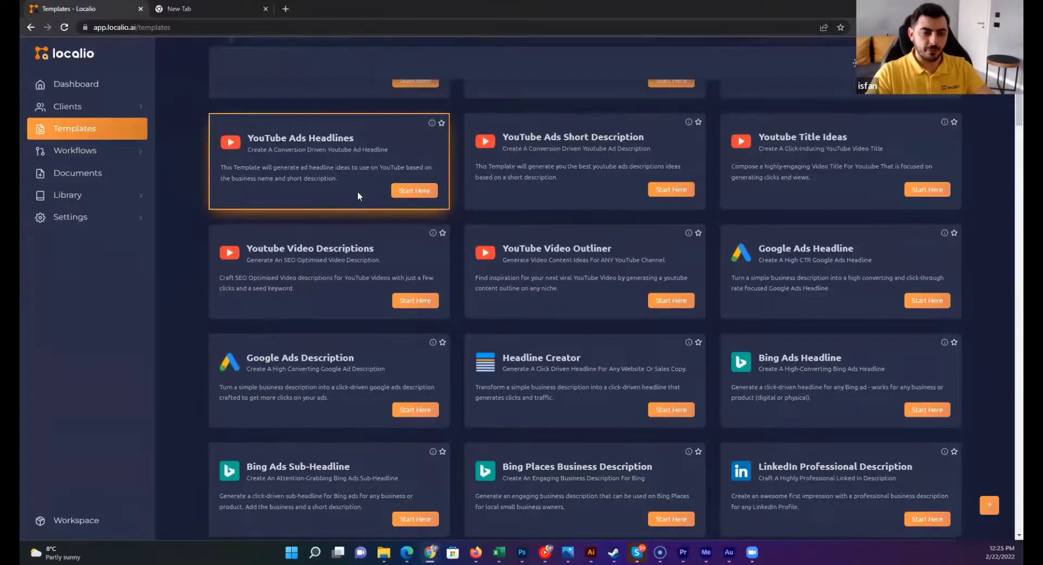
pyautogui.scroll(5, 331, 227)
pyautogui.scroll(3, 333, 231)
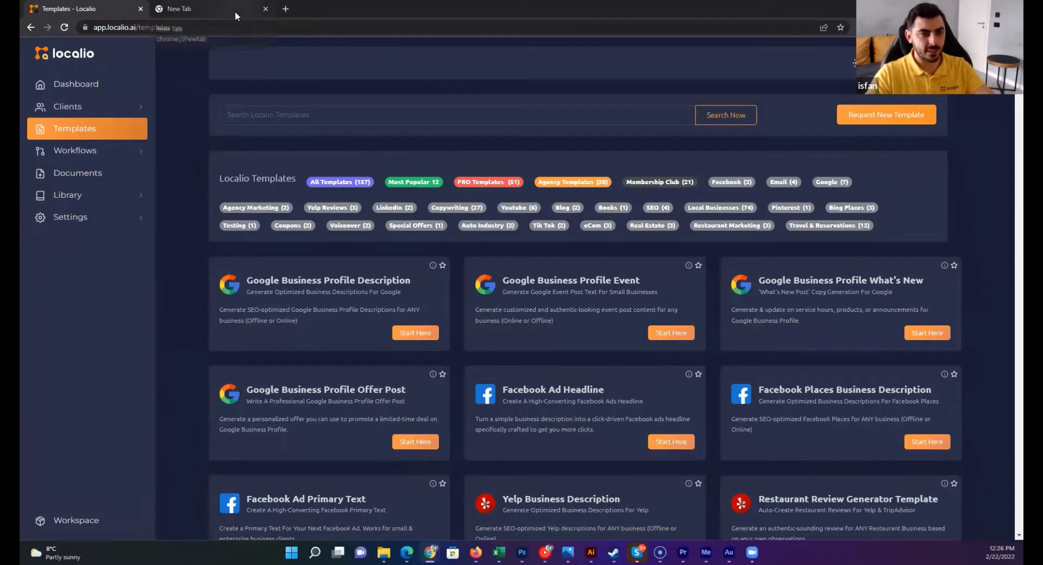
# - Load localio.io/pro-preview/ in the new tab and skim the page
pyautogui.click(220, 11)
pyautogui.click(253, 28)
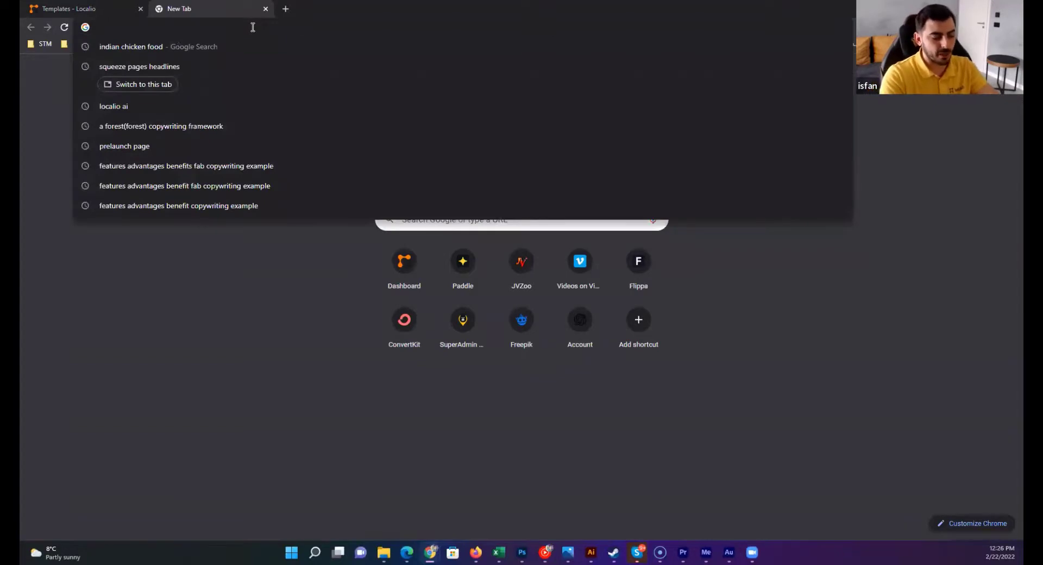
pyautogui.write('localio')
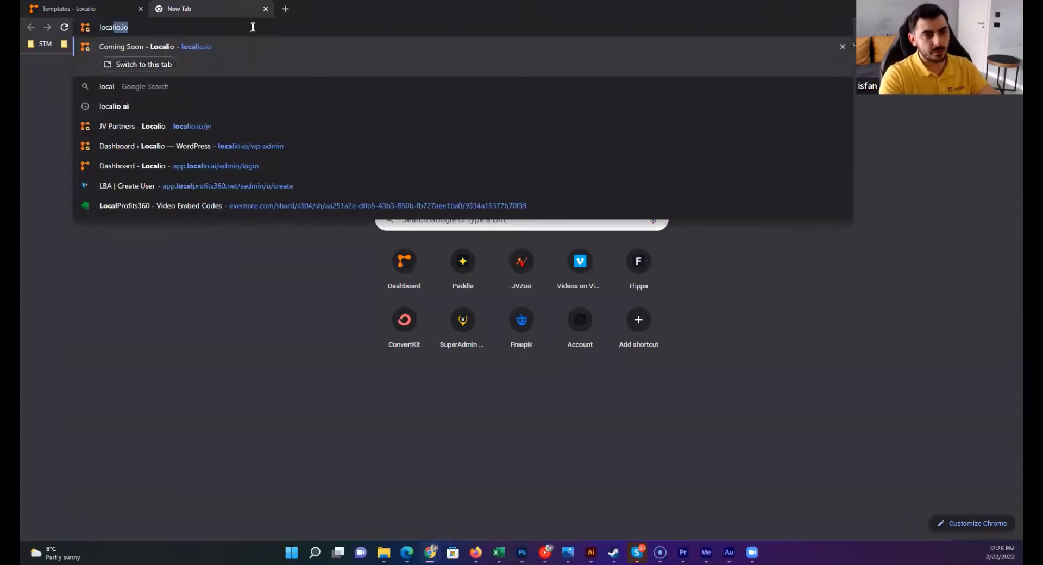
pyautogui.write('.io/pro-preview/')
pyautogui.press('Return')
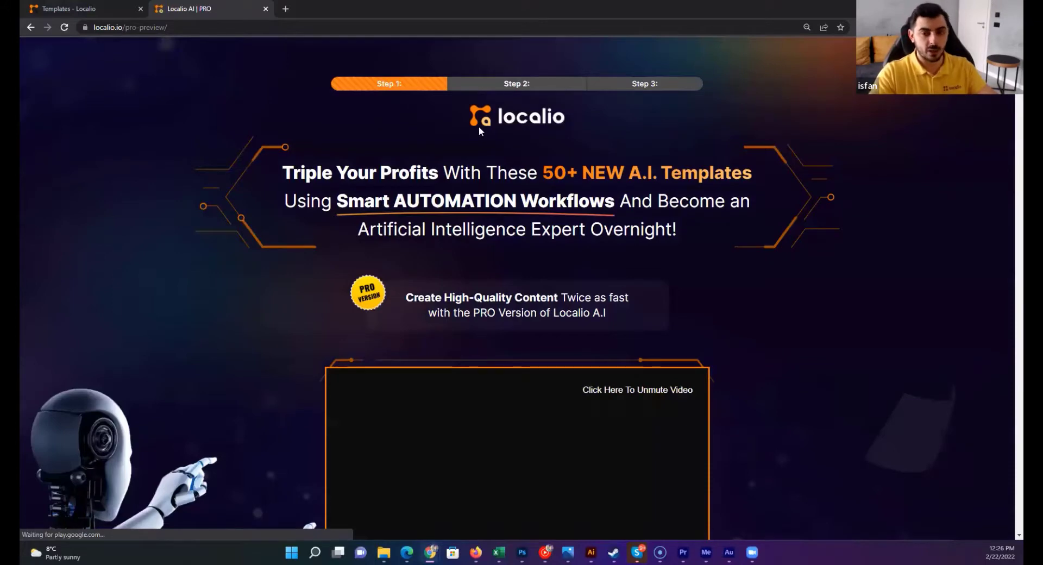
pyautogui.scroll(-2, 598, 268)
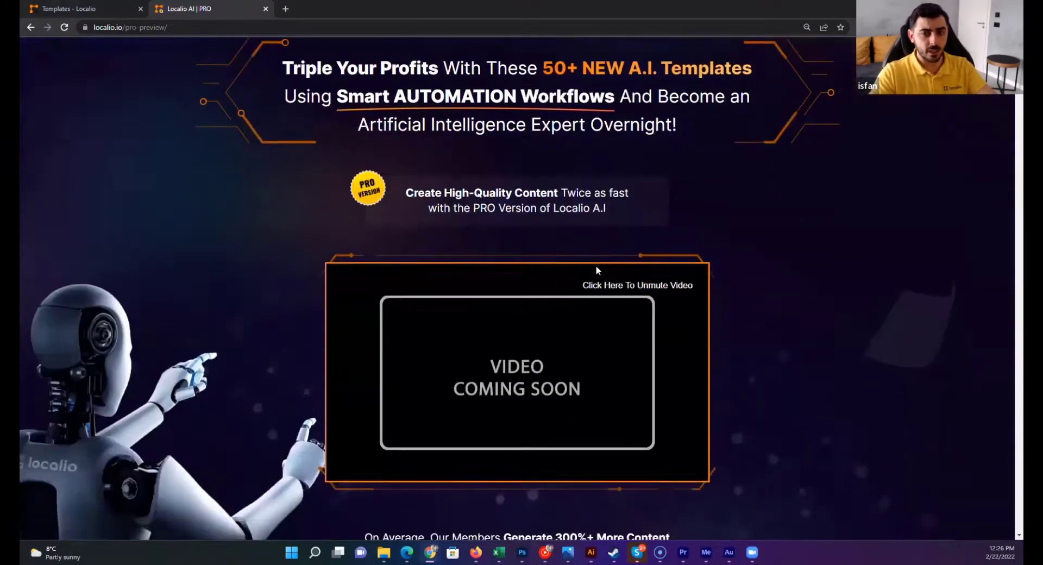
pyautogui.scroll(-1, 578, 247)
pyautogui.scroll(3, 578, 243)
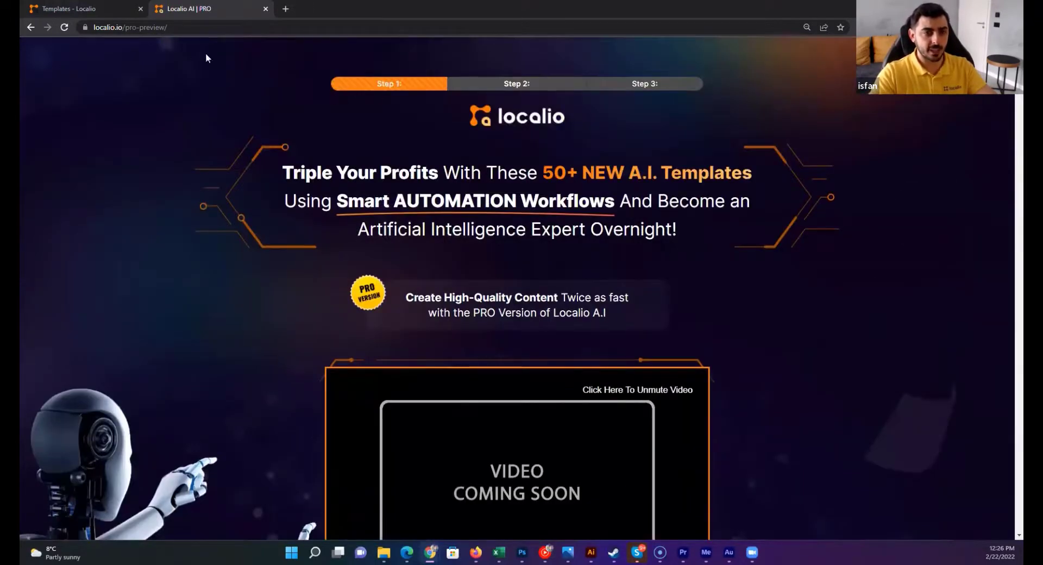
# - Return to the Localio app tab and open the Templates page
pyautogui.click(90, 11)
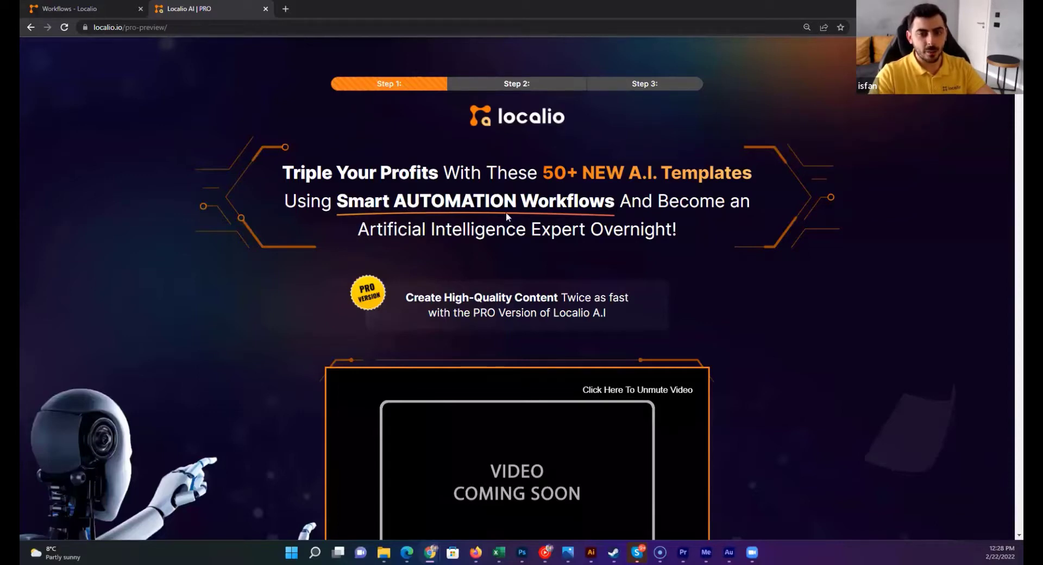
pyautogui.click(108, 11)
pyautogui.click(93, 131)
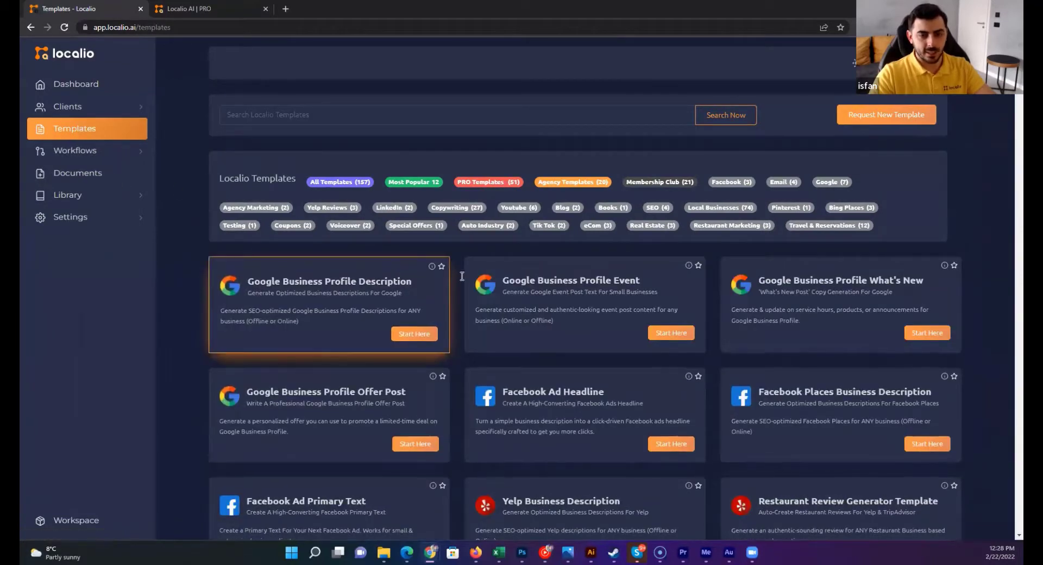
# - Filter the template list to PRO templates only
pyautogui.scroll(-10, 763, 345)
pyautogui.scroll(10, 506, 212)
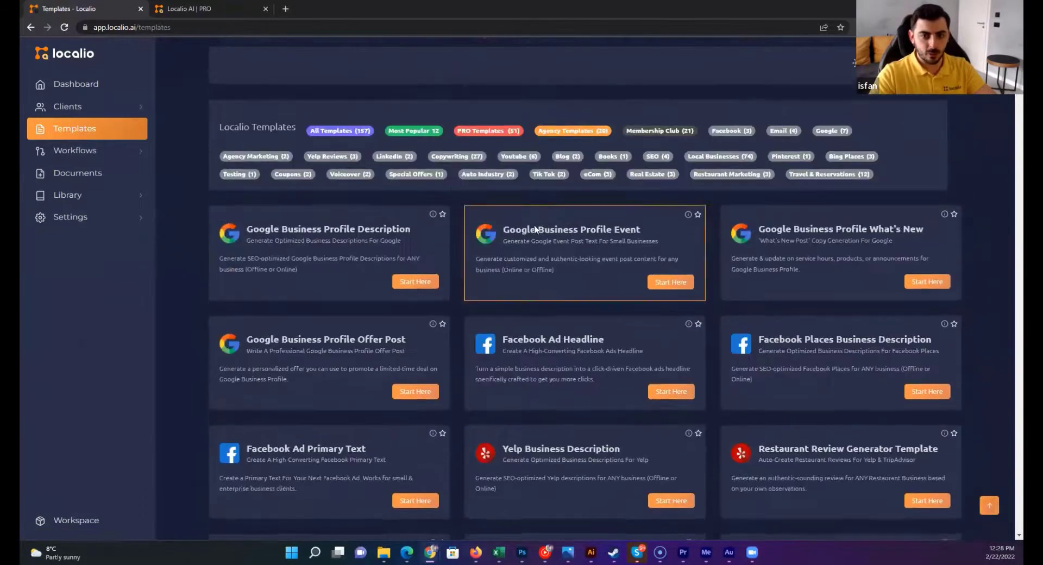
pyautogui.click(492, 183)
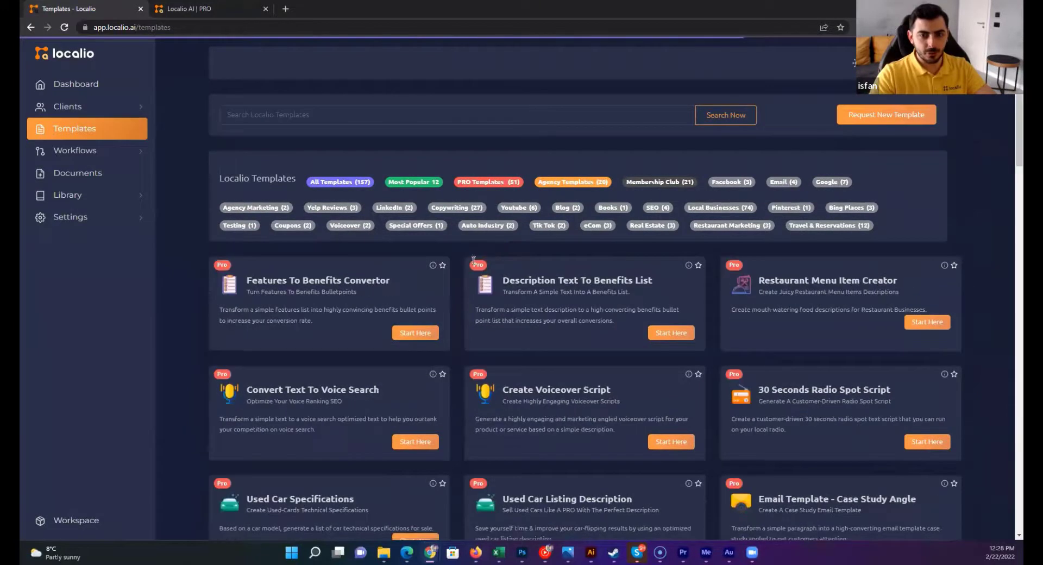
# - Scroll through the Pro template cards down to the footer and back up
pyautogui.scroll(-2, 356, 308)
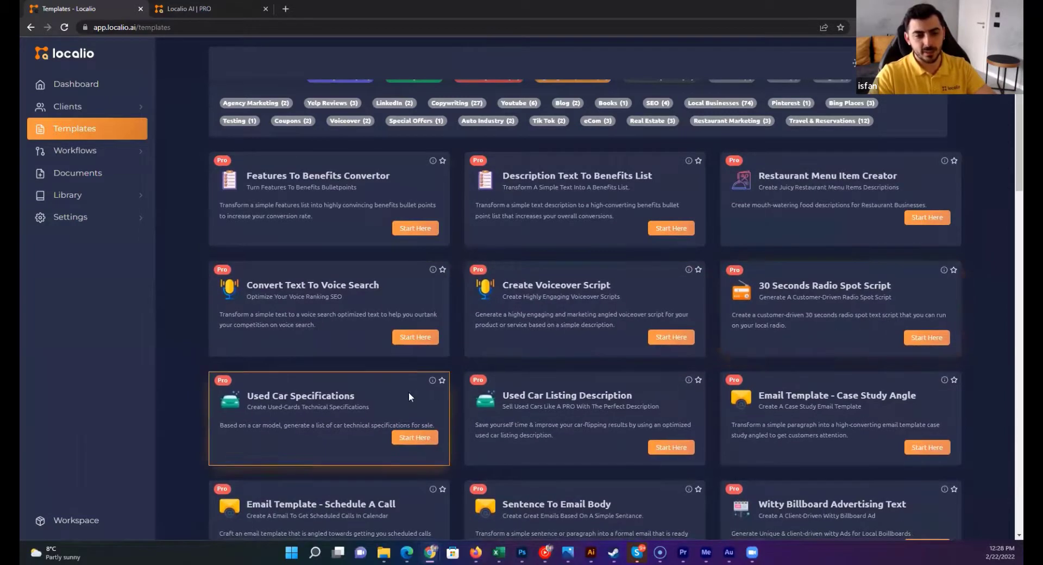
pyautogui.scroll(-2, 429, 380)
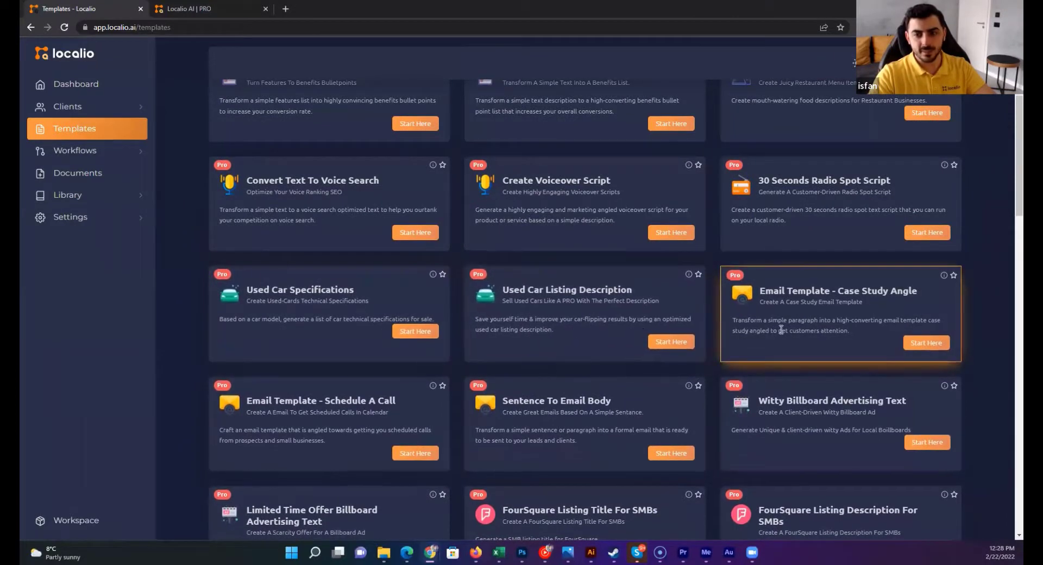
pyautogui.scroll(-2, 757, 325)
pyautogui.scroll(-1, 529, 322)
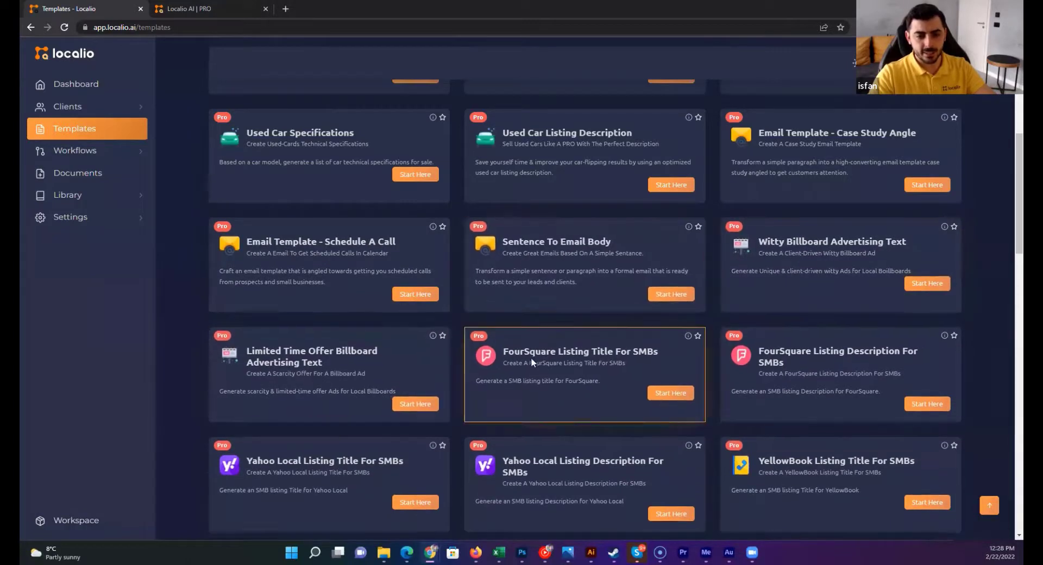
pyautogui.scroll(-2, 530, 357)
pyautogui.scroll(-2, 554, 344)
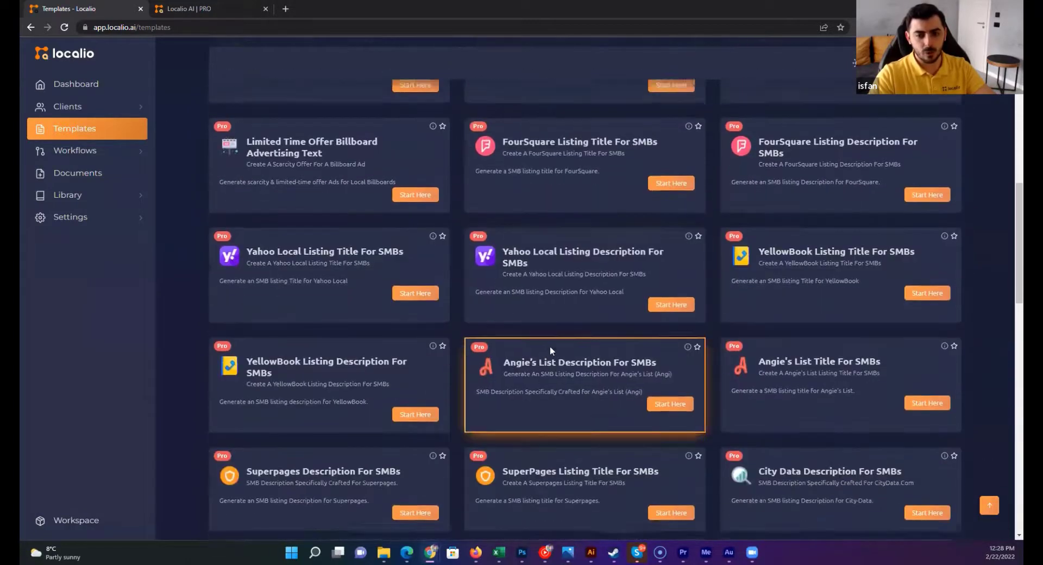
pyautogui.scroll(-2, 554, 344)
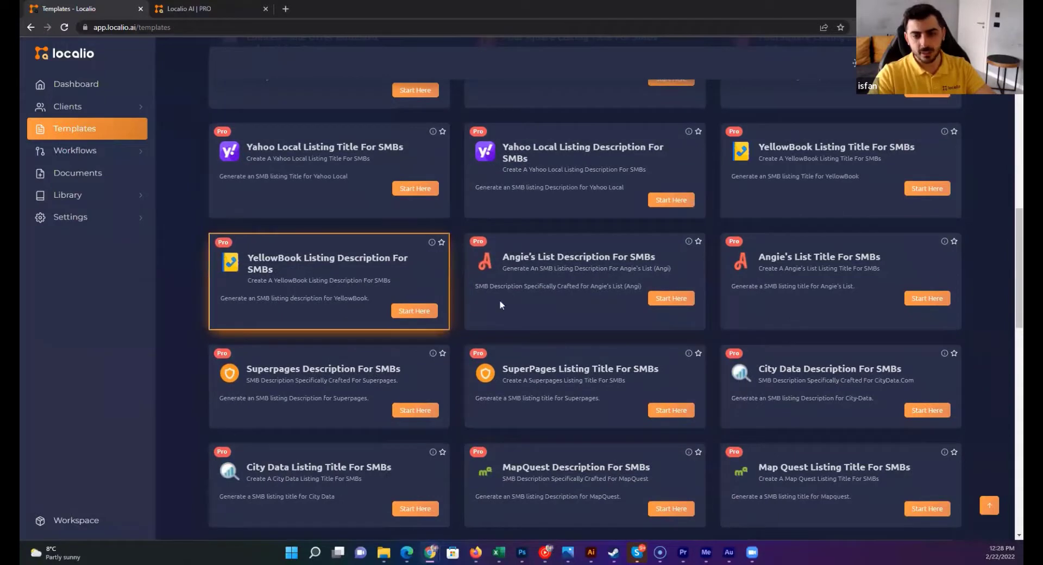
pyautogui.scroll(-2, 364, 366)
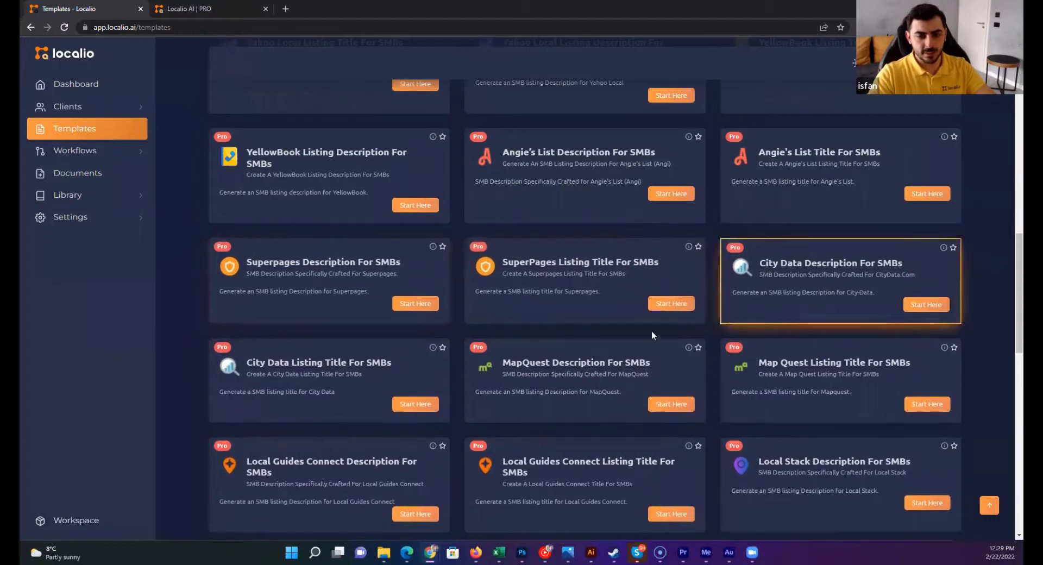
pyautogui.scroll(-2, 633, 334)
pyautogui.scroll(-1, 598, 339)
pyautogui.scroll(-2, 549, 350)
pyautogui.scroll(-2, 549, 351)
pyautogui.scroll(-1, 554, 348)
pyautogui.scroll(-2, 555, 349)
pyautogui.scroll(-2, 554, 350)
pyautogui.scroll(-2, 554, 345)
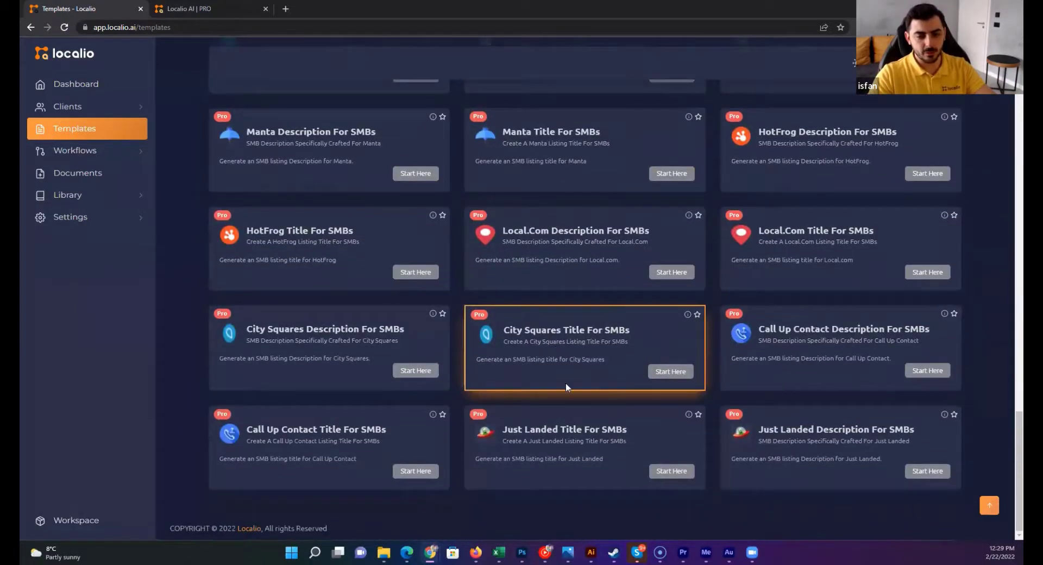
pyautogui.scroll(5, 582, 445)
pyautogui.scroll(15, 582, 445)
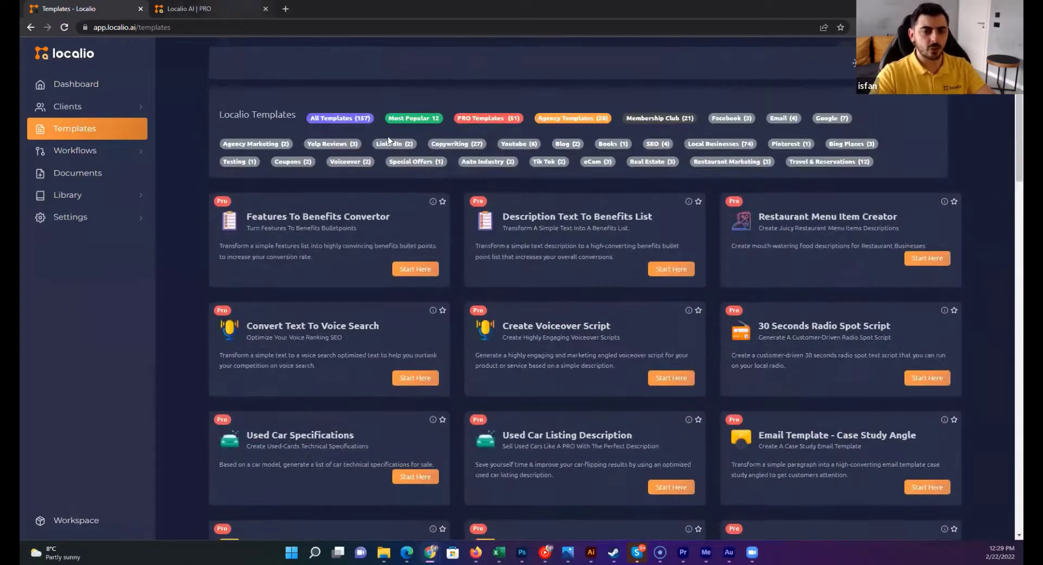
# - Switch to the PRO sales page and select its benefits list
pyautogui.hotkey('ctrl', 'Tab')
pyautogui.scroll(-2, 621, 298)
pyautogui.scroll(-6, 621, 297)
pyautogui.scroll(-4, 622, 297)
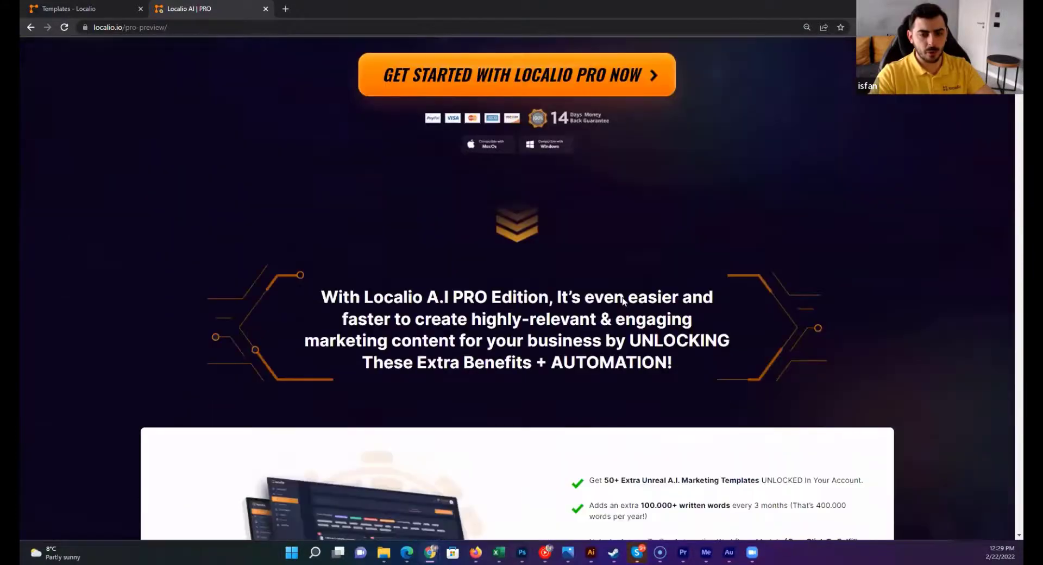
pyautogui.scroll(-2, 622, 298)
pyautogui.scroll(-4, 622, 298)
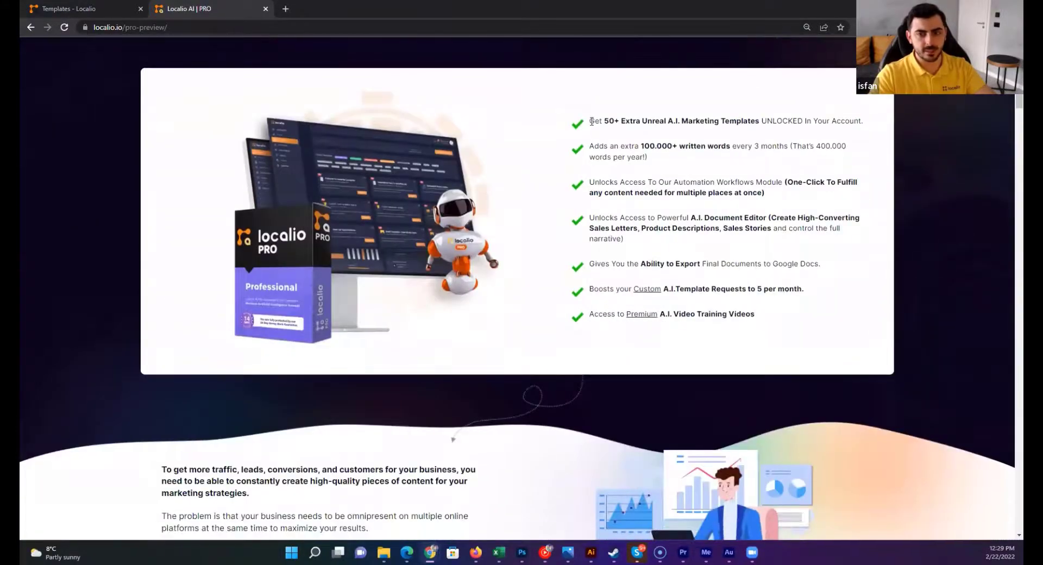
pyautogui.moveTo(591, 121); pyautogui.dragTo(777, 294)
pyautogui.click(674, 252)
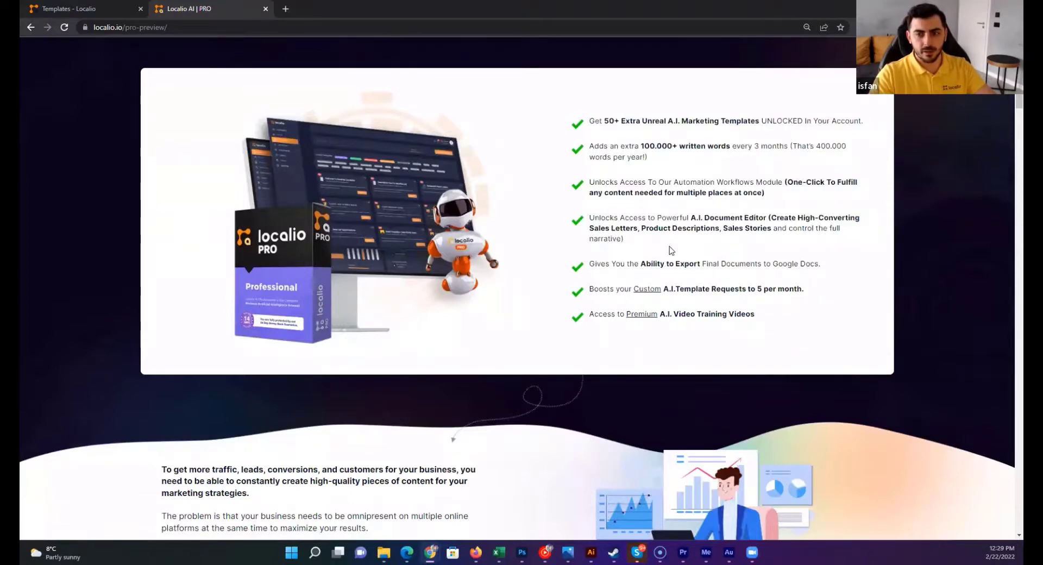
# - Highlight the 100.000+ words, 50+ templates, Automation Workflows and A.I. Document Editor benefits
pyautogui.scroll(1, 637, 198)
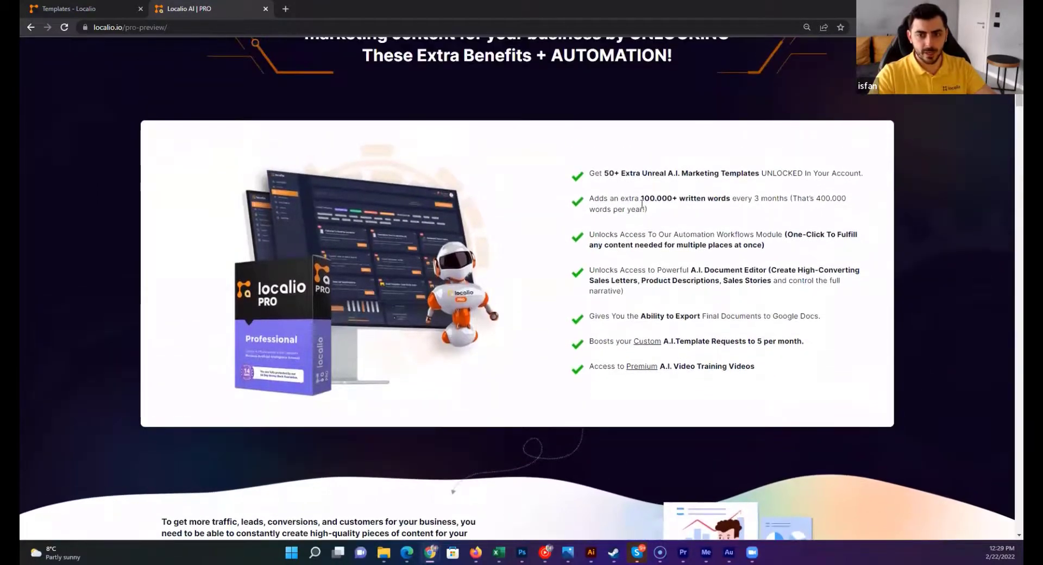
pyautogui.moveTo(638, 198); pyautogui.dragTo(740, 201)
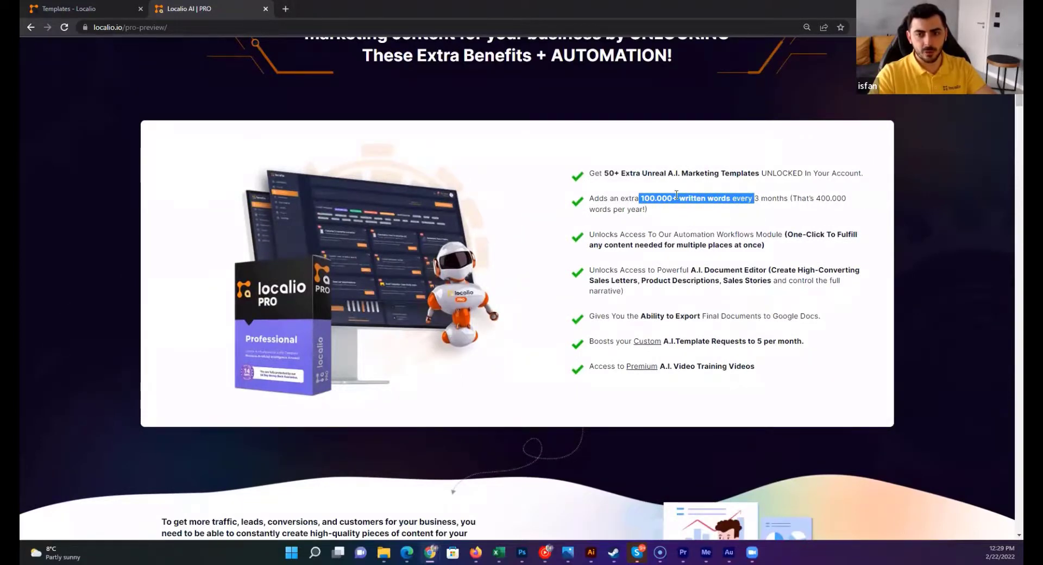
pyautogui.moveTo(603, 173); pyautogui.dragTo(759, 176)
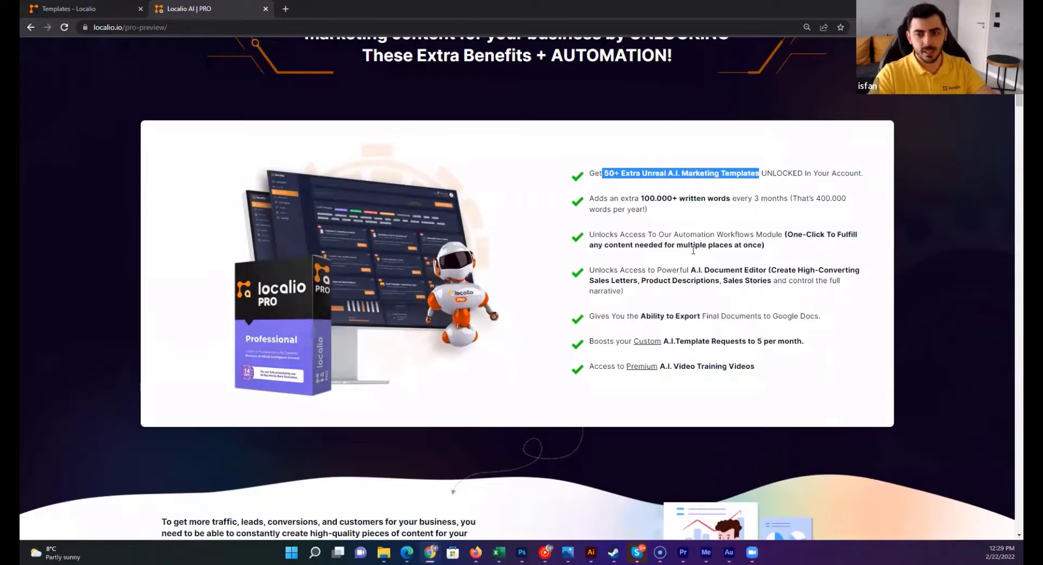
pyautogui.moveTo(624, 234); pyautogui.dragTo(767, 233)
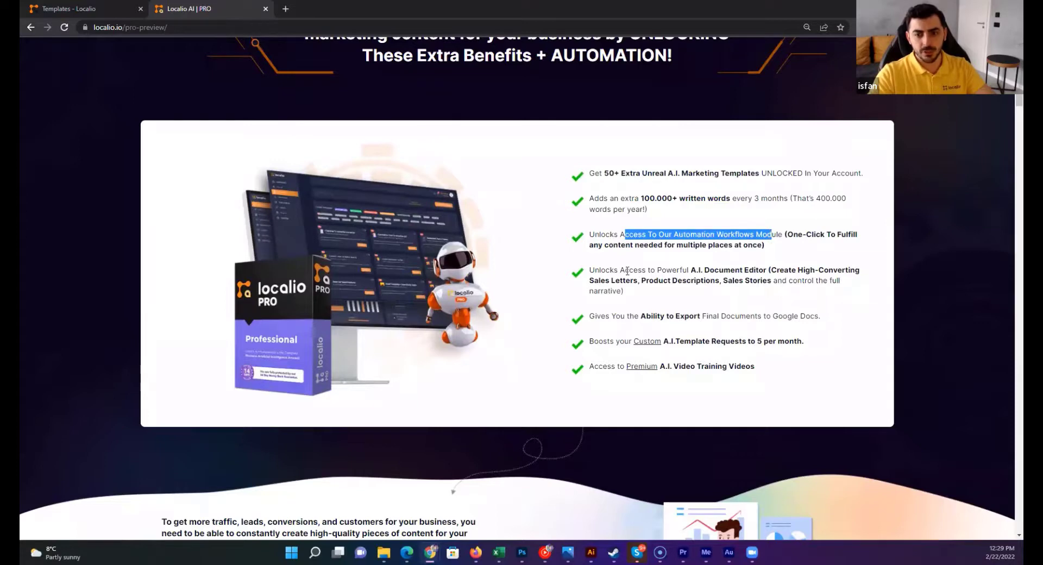
pyautogui.moveTo(620, 270); pyautogui.dragTo(719, 270)
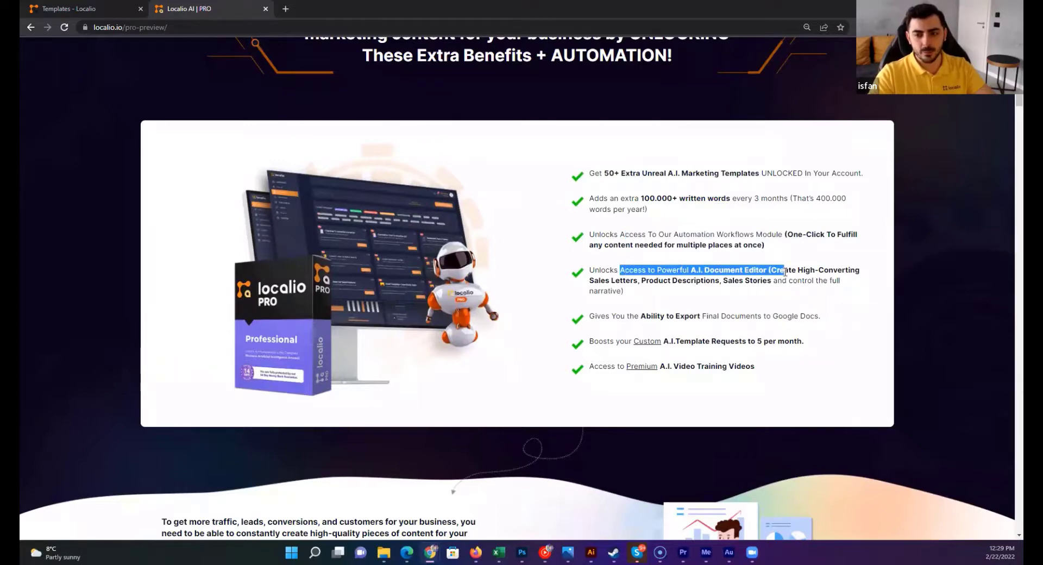
pyautogui.moveTo(797, 270); pyautogui.dragTo(820, 270)
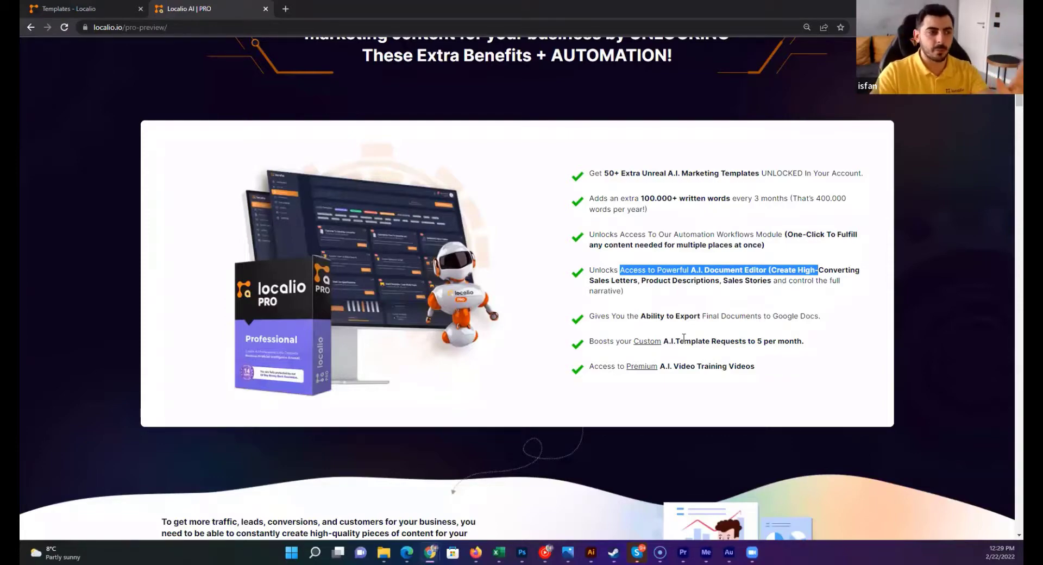
# - Scroll past the Step #1–#3 workflow section to the 'just one example' part
pyautogui.scroll(-5, 686, 337)
pyautogui.scroll(-5, 694, 340)
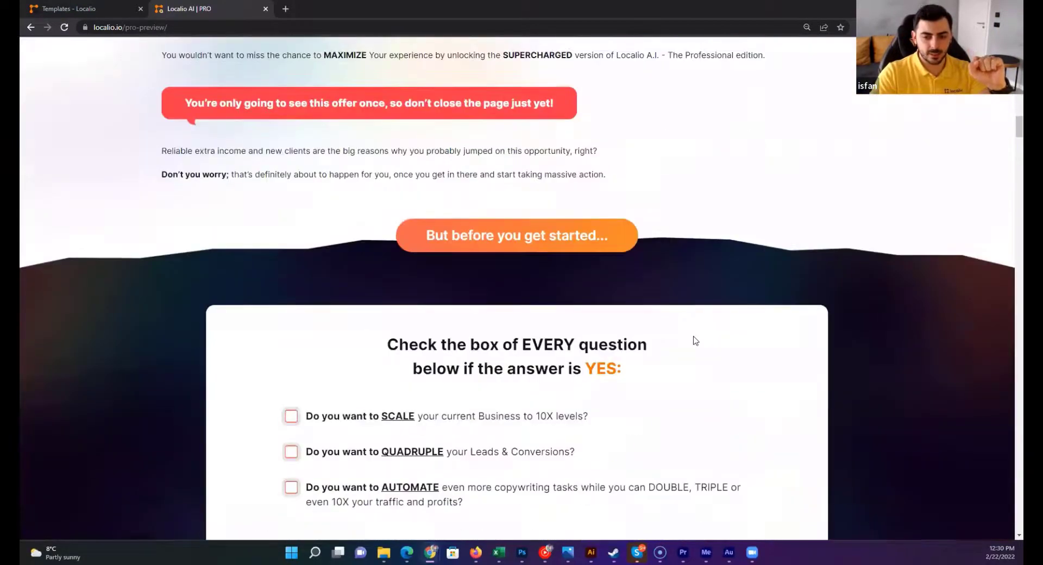
pyautogui.scroll(-5, 693, 340)
pyautogui.scroll(-5, 695, 340)
pyautogui.scroll(-5, 697, 340)
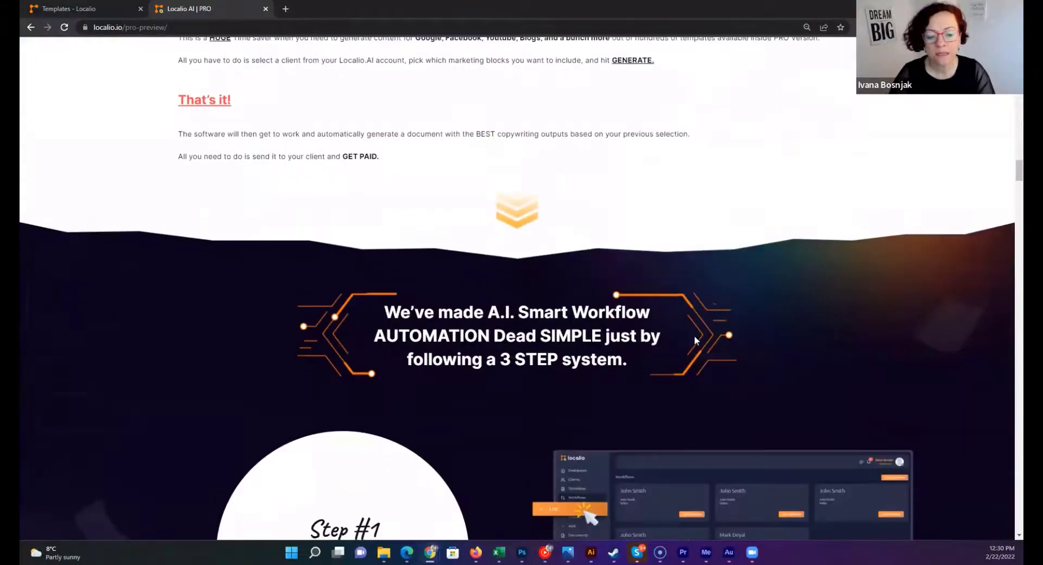
pyautogui.scroll(-5, 697, 340)
pyautogui.scroll(-2, 697, 340)
pyautogui.scroll(-3, 695, 340)
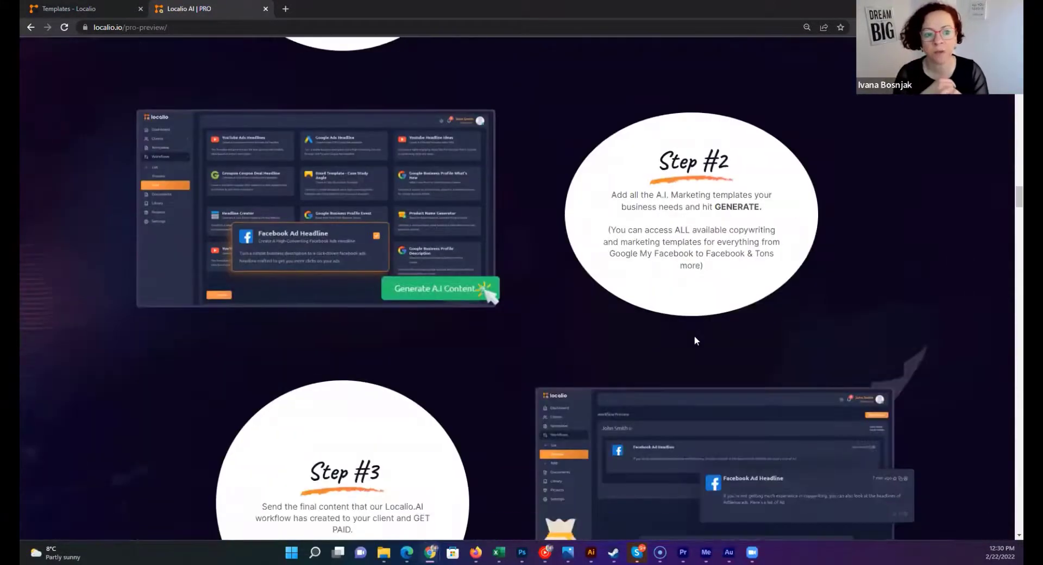
pyautogui.scroll(-2, 695, 337)
pyautogui.scroll(-3, 694, 337)
pyautogui.scroll(-3, 693, 336)
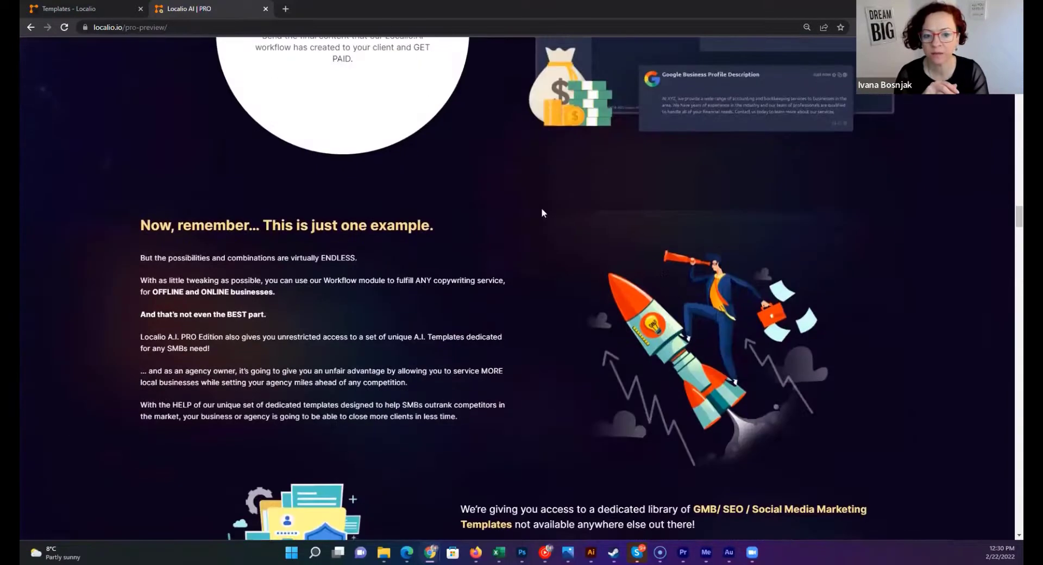
# - Load localio.io/ in a new browser tab
pyautogui.click(285, 9)
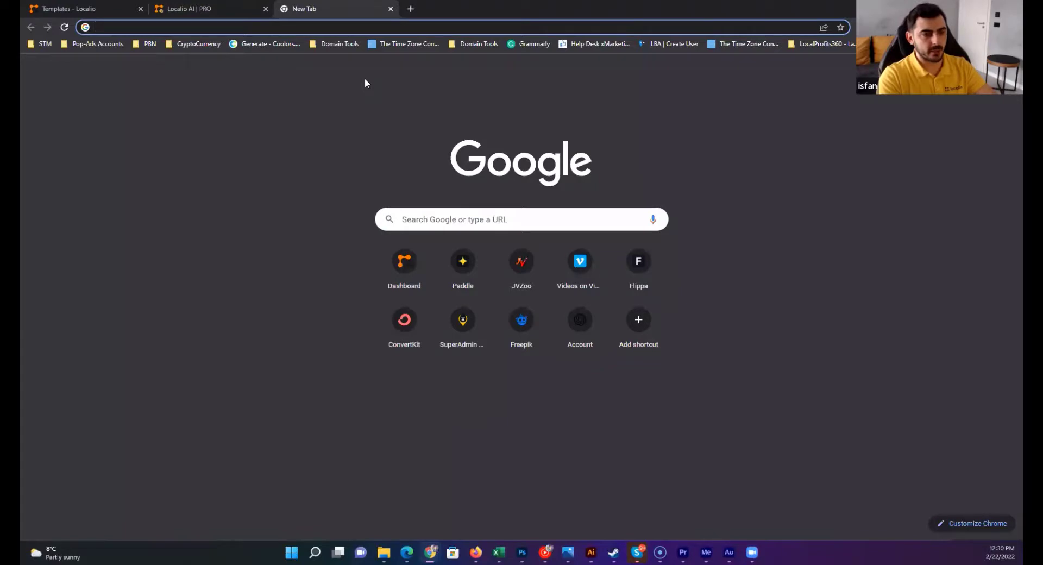
pyautogui.write('localio.io/')
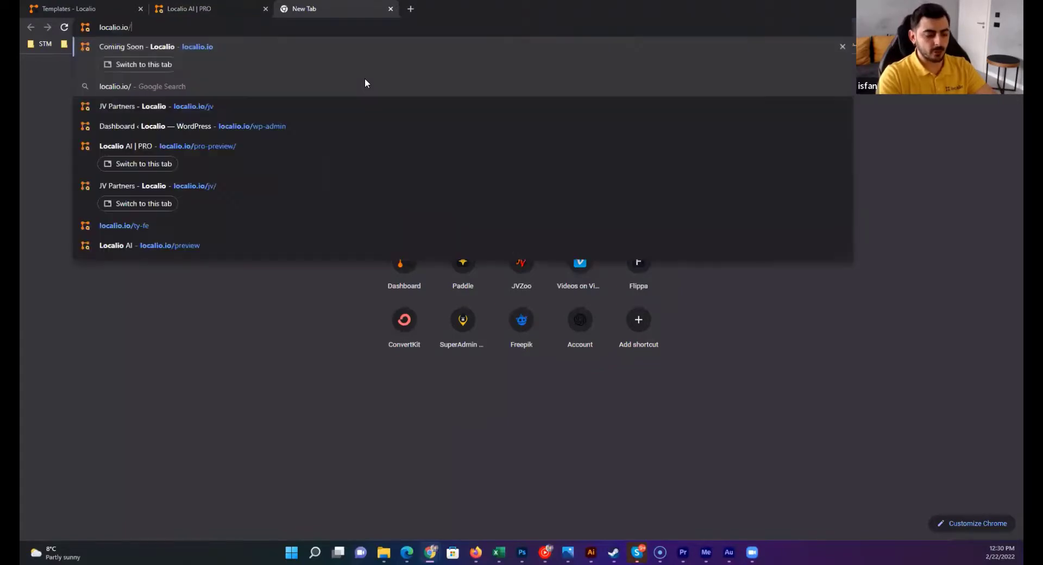
pyautogui.press('Return')
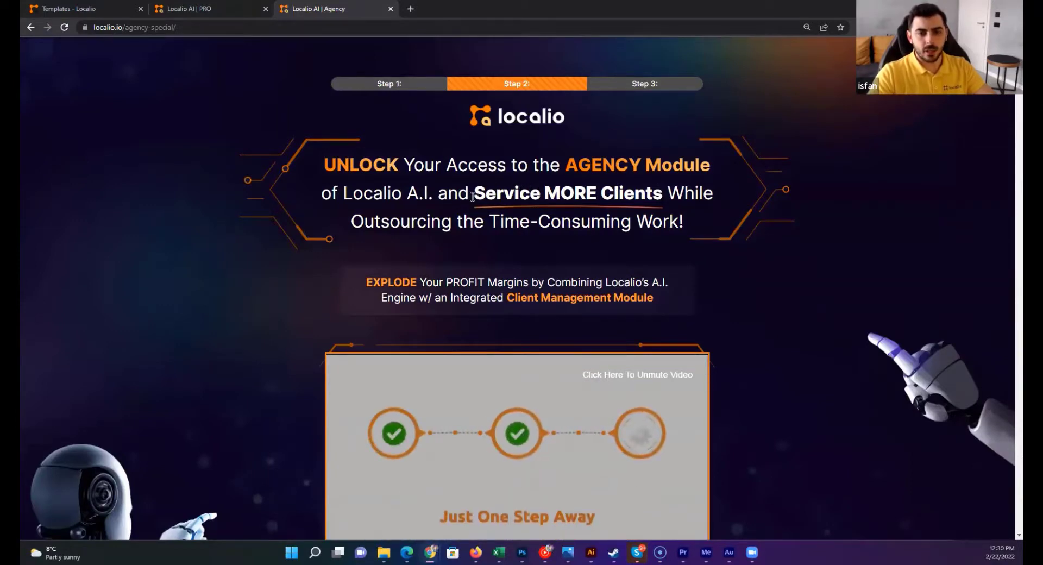
# - Highlight 'Service MORE Clients', unmute the sales video, and scroll to the feature checklist
pyautogui.moveTo(474, 194); pyautogui.dragTo(660, 203)
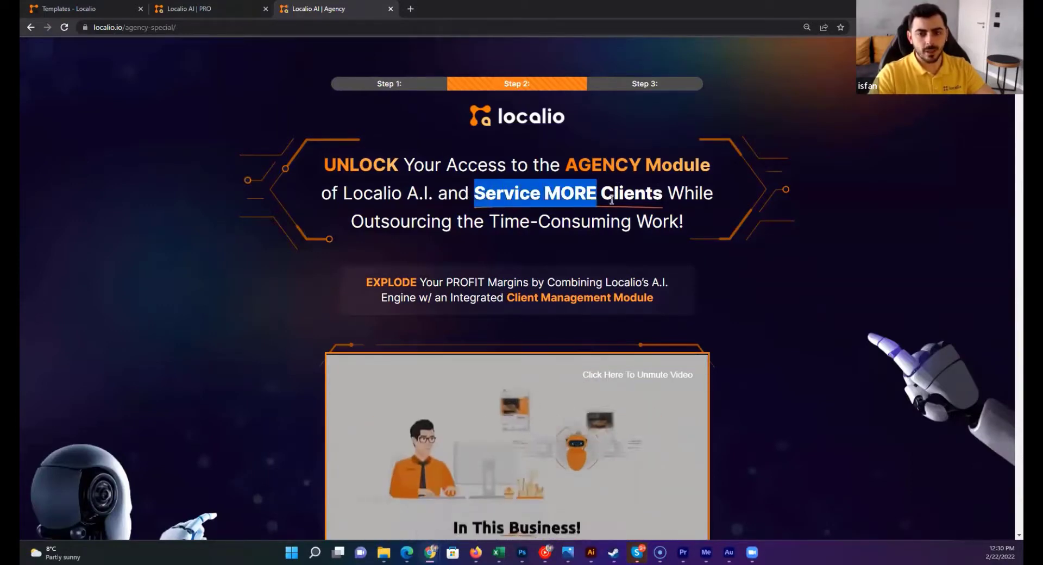
pyautogui.click(564, 375)
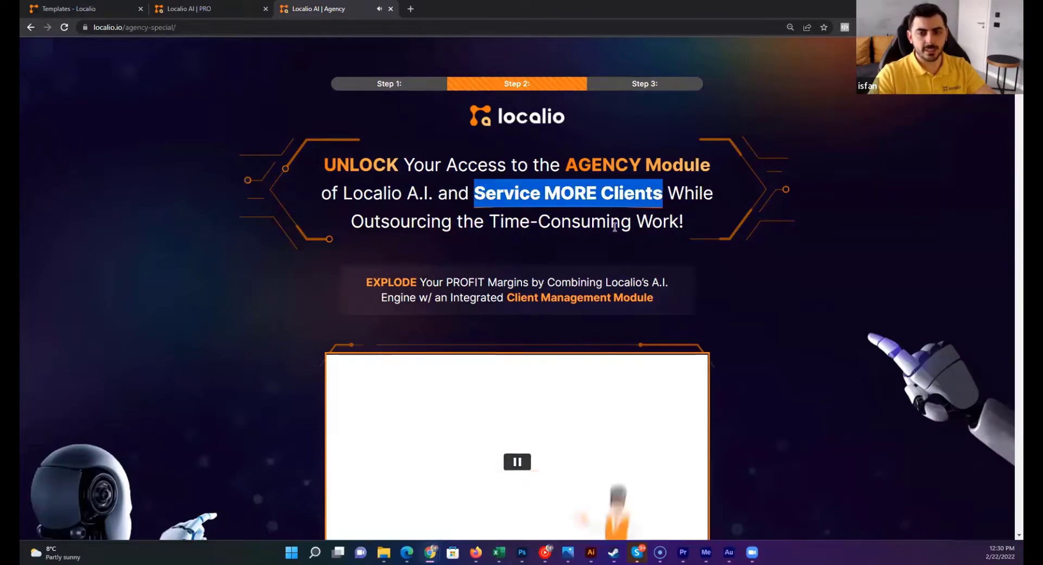
pyautogui.scroll(-5, 652, 380)
pyautogui.scroll(-5, 764, 386)
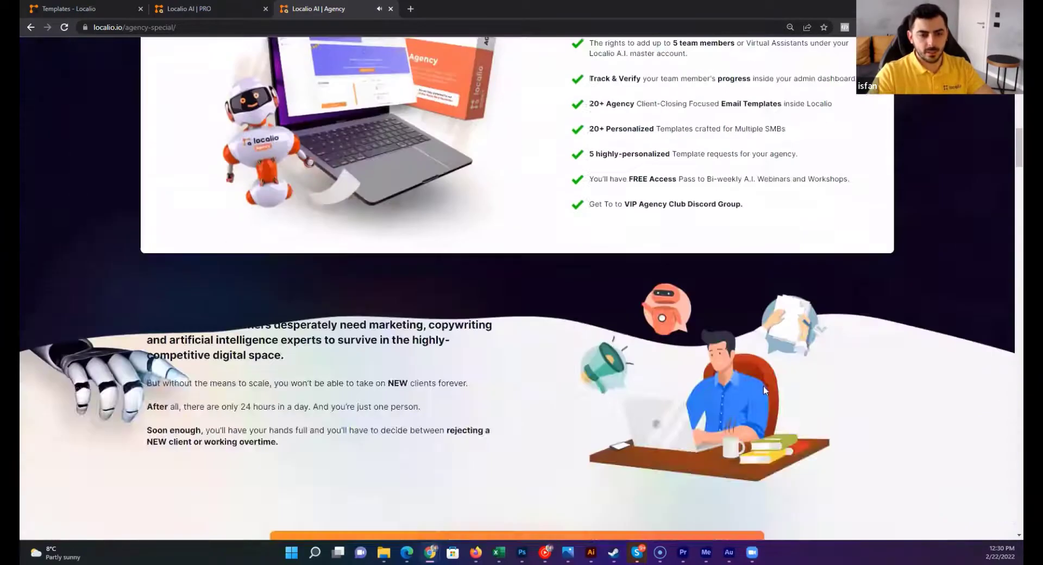
pyautogui.scroll(2, 711, 374)
pyautogui.scroll(2, 711, 378)
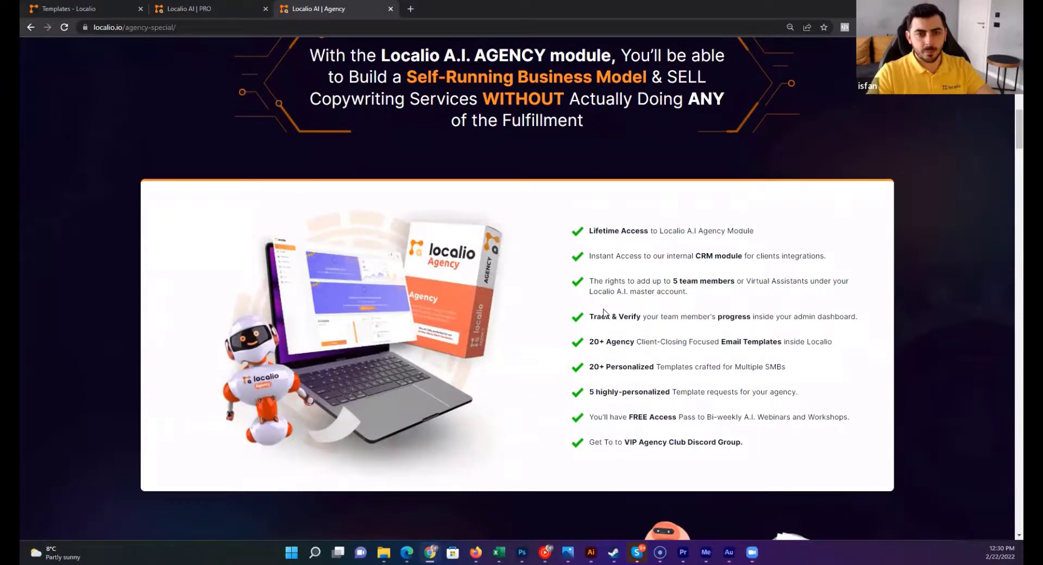
pyautogui.scroll(1, 603, 311)
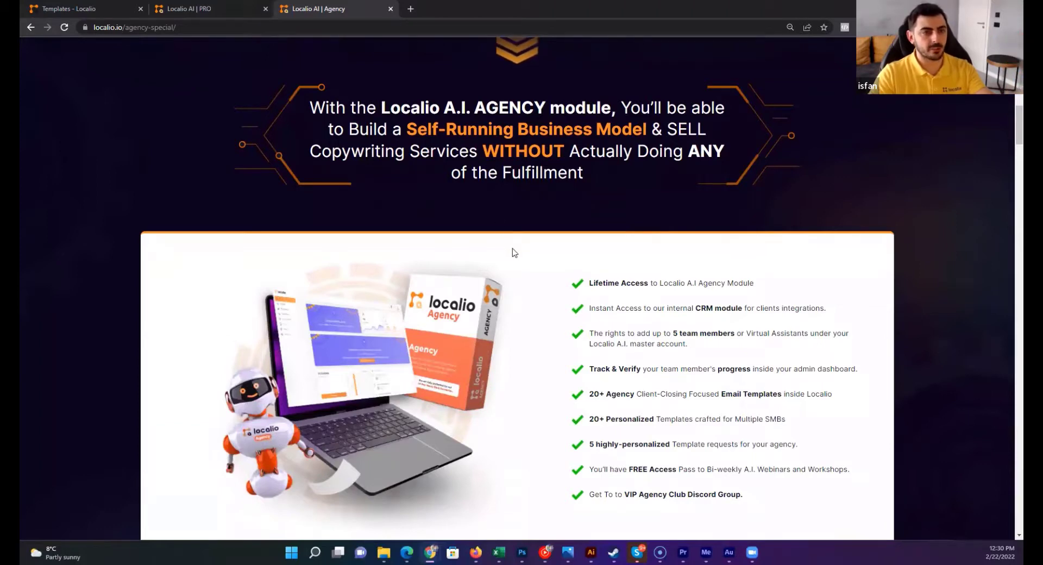
# - Open Settings > Agency Users, then view and cancel the Add New User form
pyautogui.click(94, 10)
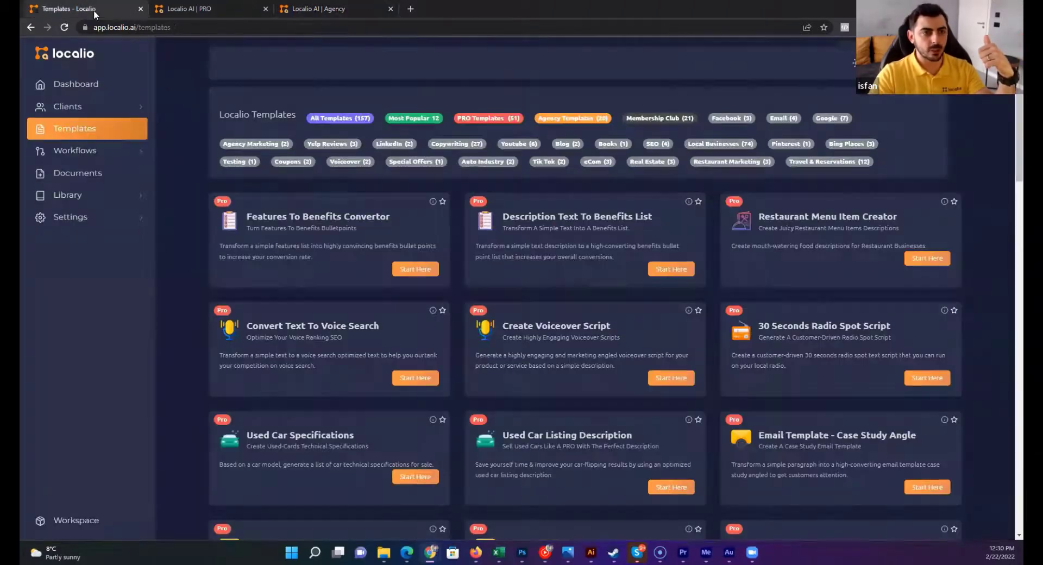
pyautogui.click(95, 217)
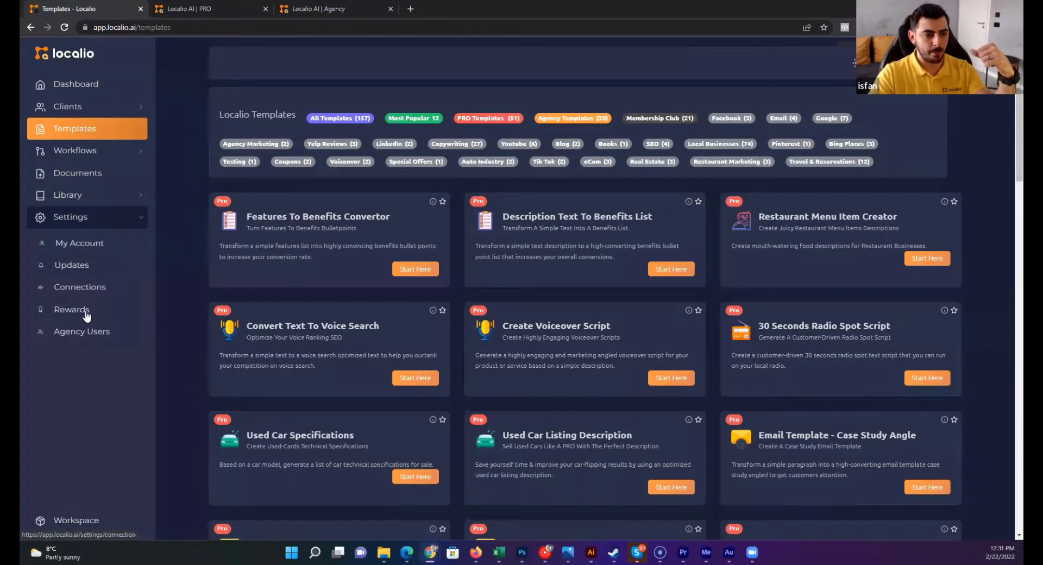
pyautogui.click(85, 337)
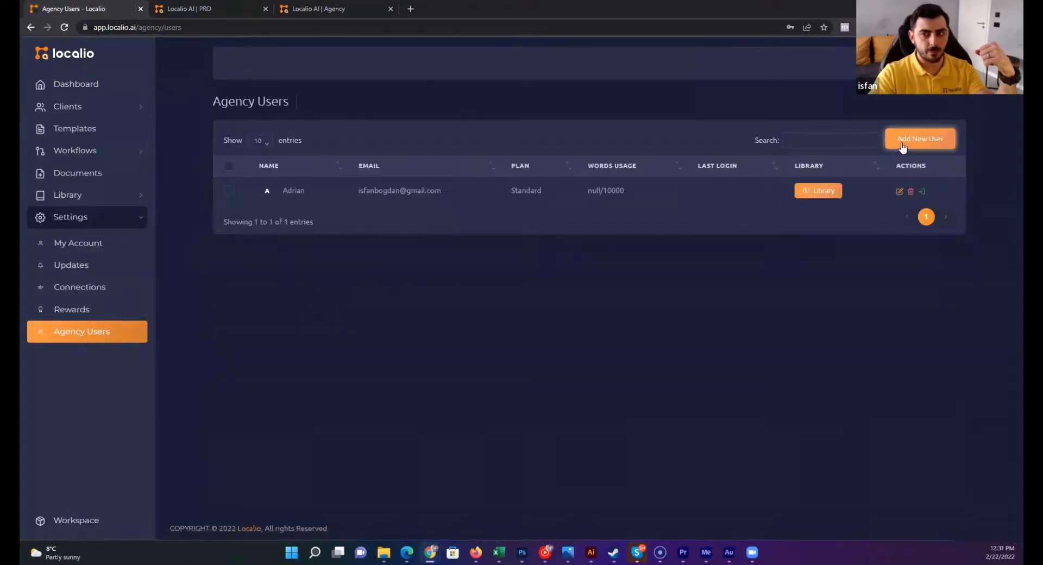
pyautogui.click(907, 140)
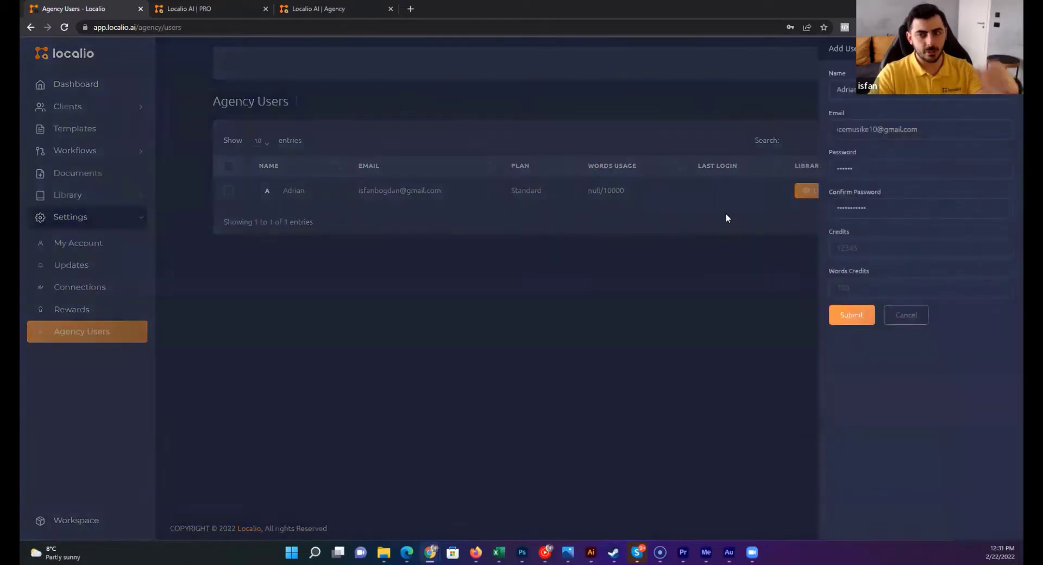
pyautogui.click(780, 180)
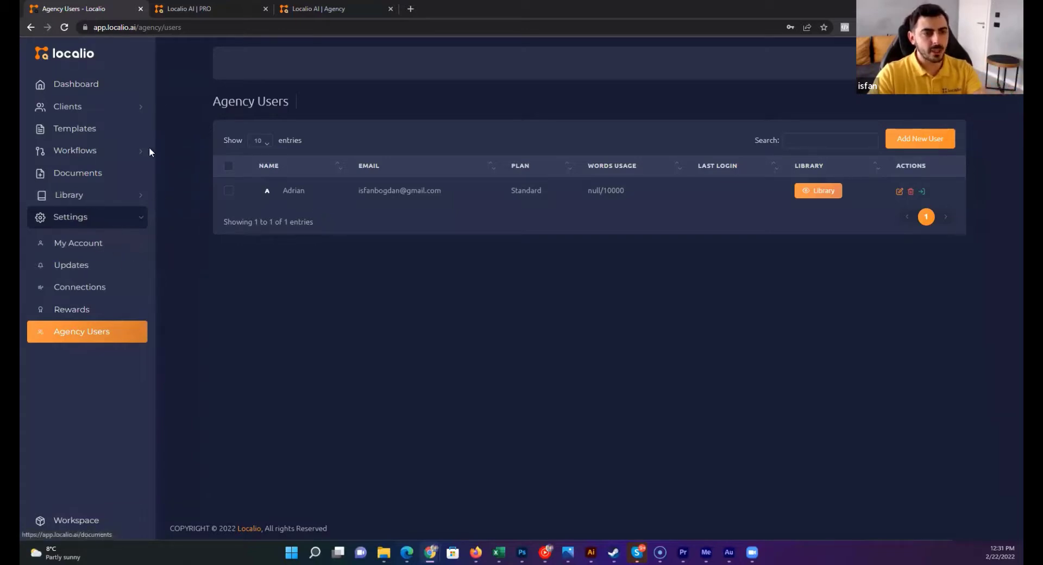
# - View the Add Client form under Clients > List, then return to Templates
pyautogui.click(92, 107)
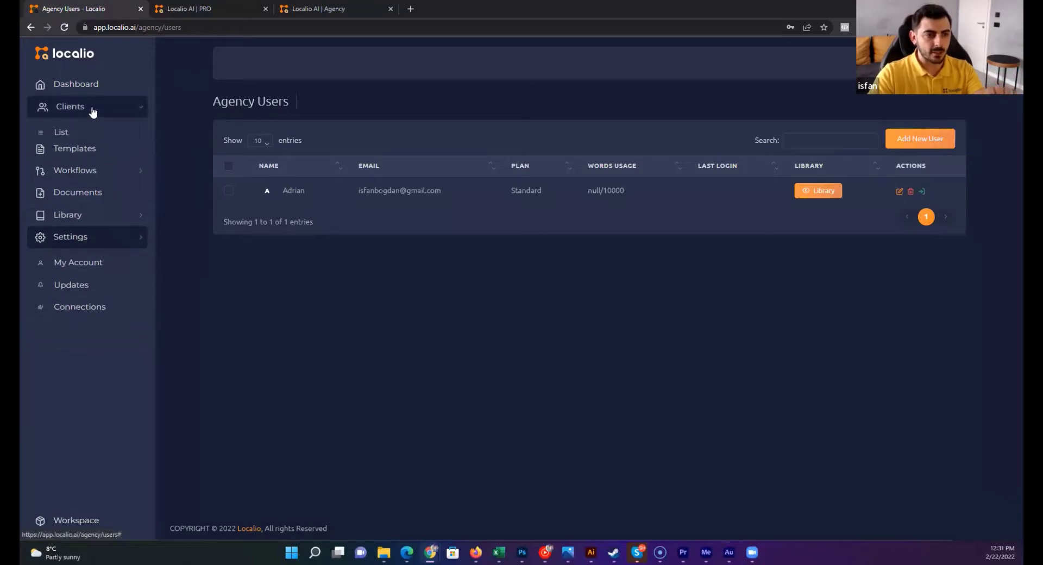
pyautogui.click(65, 132)
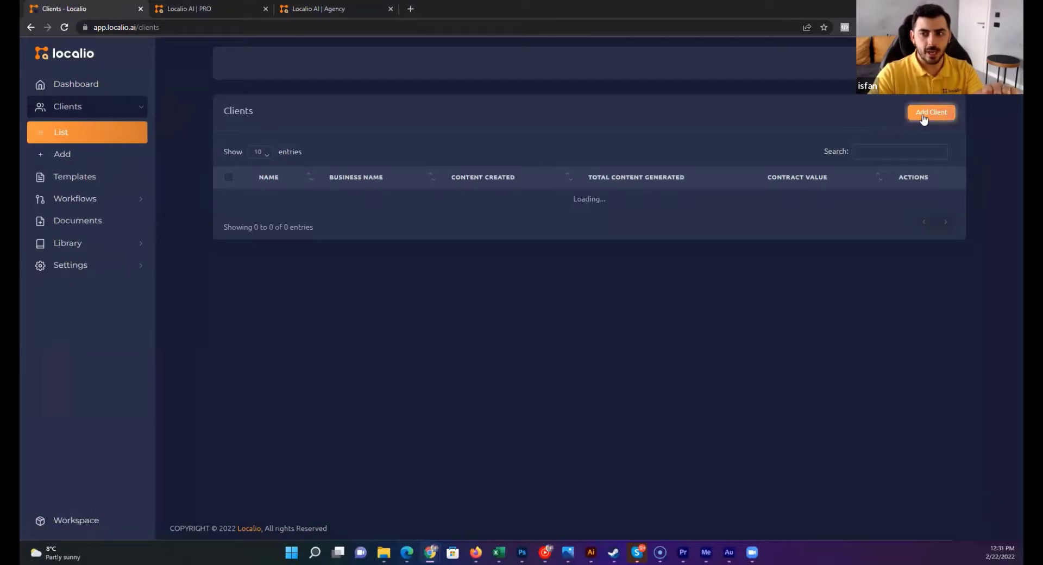
pyautogui.click(924, 116)
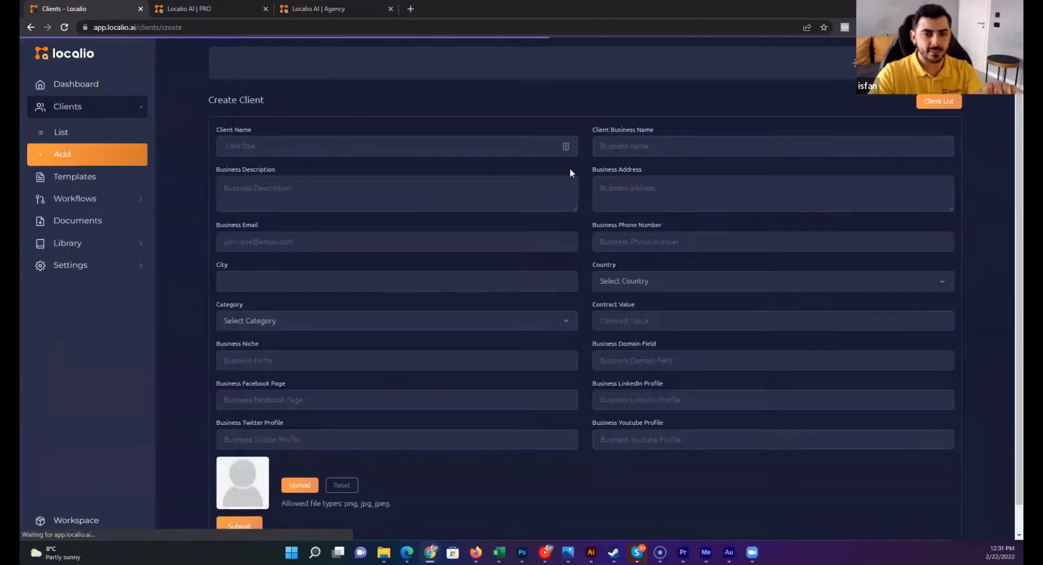
pyautogui.click(333, 145)
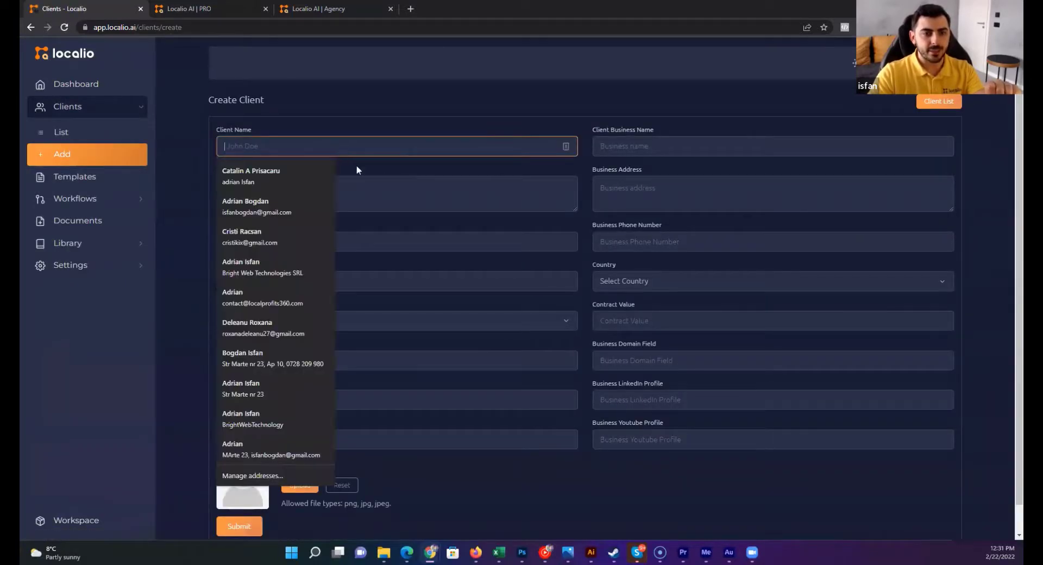
pyautogui.click(393, 127)
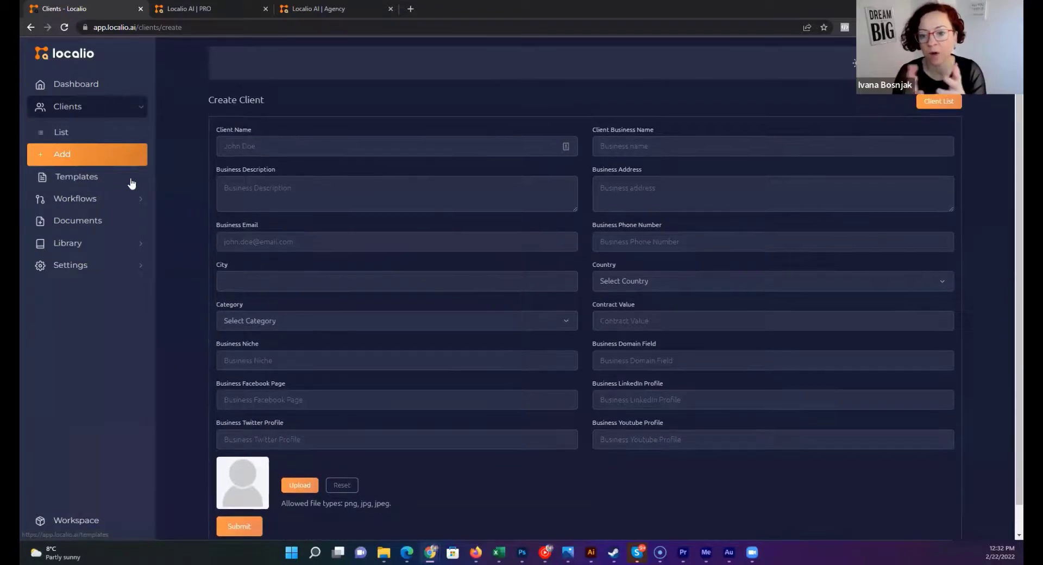
pyautogui.click(101, 184)
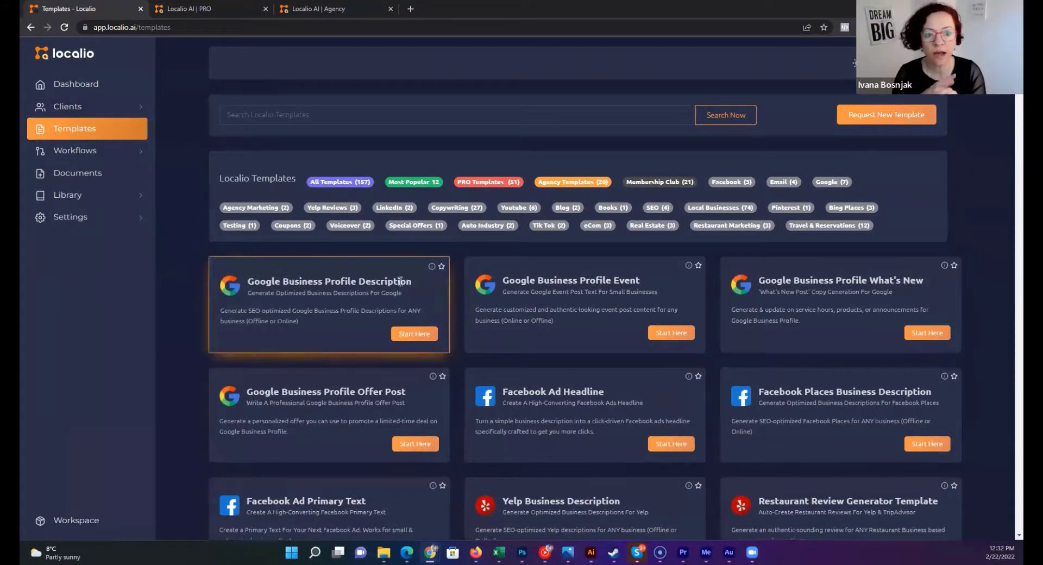
# - Try the Google Business Profile Description template with test text, then clear it
pyautogui.click(416, 337)
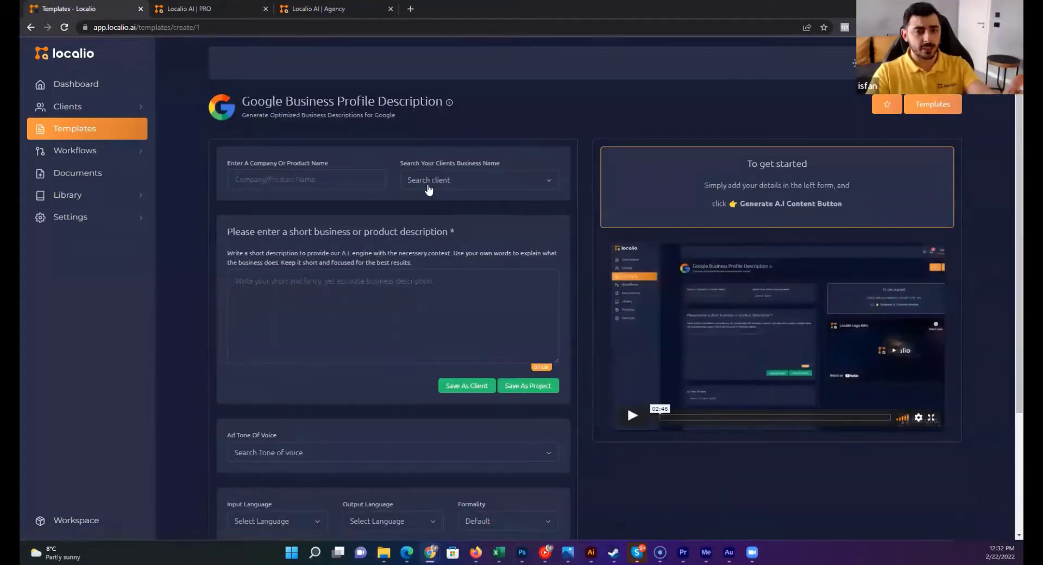
pyautogui.click(339, 179)
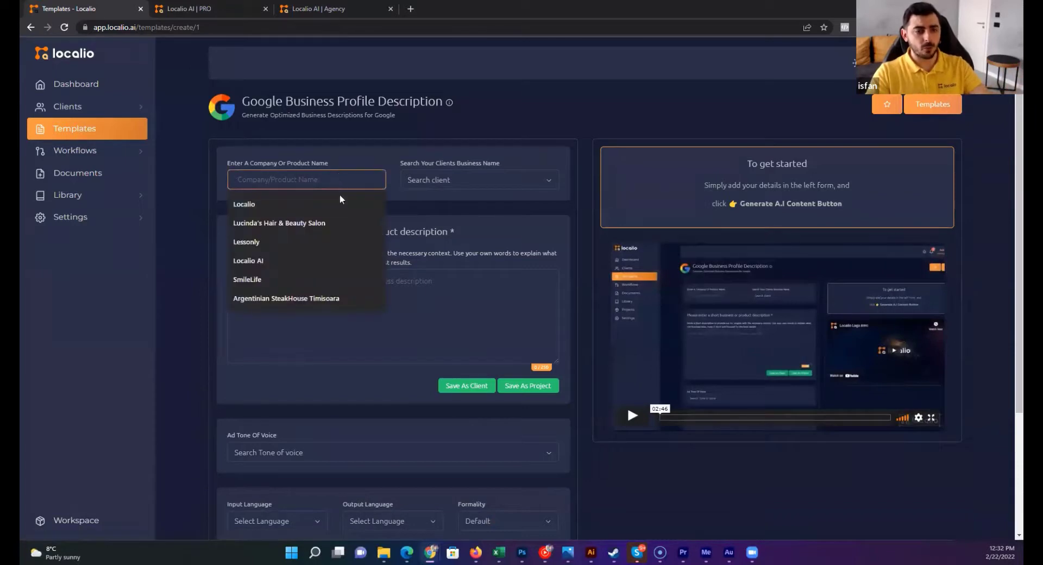
pyautogui.write('asd')
pyautogui.click(314, 291)
pyautogui.write('asdasd')
pyautogui.doubleClick(270, 288)
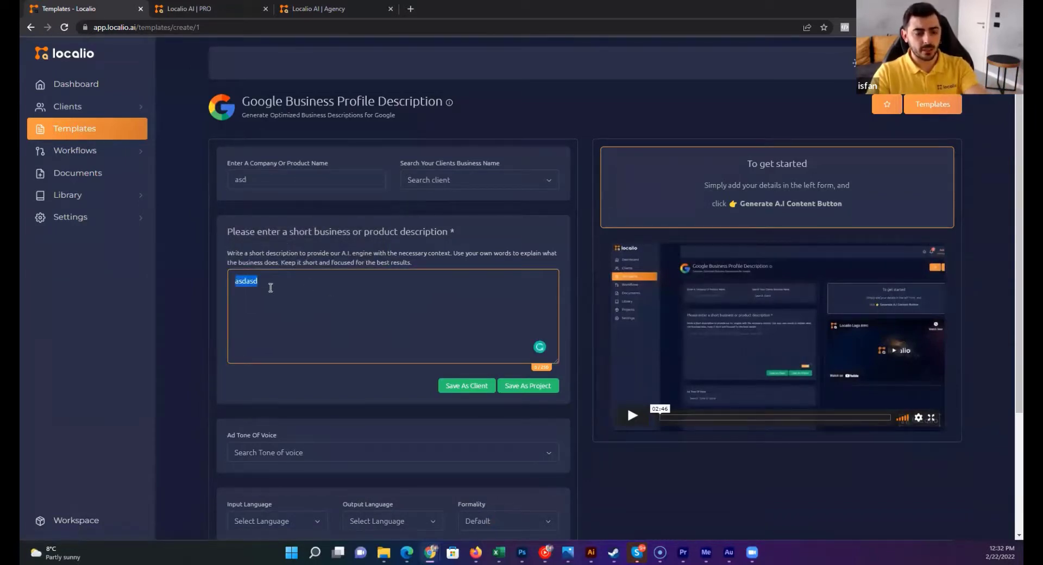
pyautogui.press('BackSpace')
pyautogui.doubleClick(331, 187)
pyautogui.press('BackSpace')
# - Prefill the template from the Joes Roofing client, then open Clients > List
pyautogui.click(422, 183)
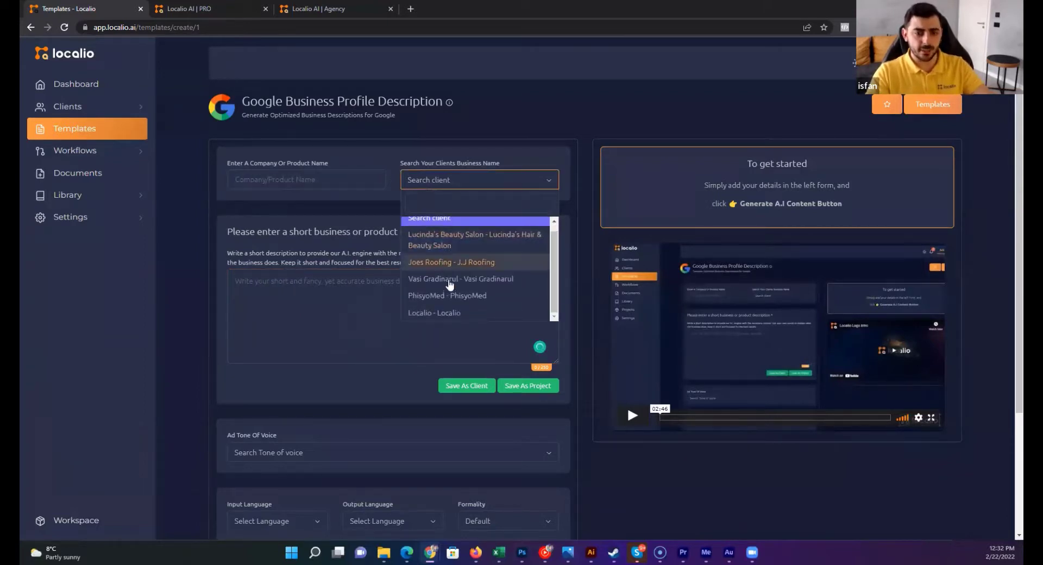
pyautogui.click(451, 263)
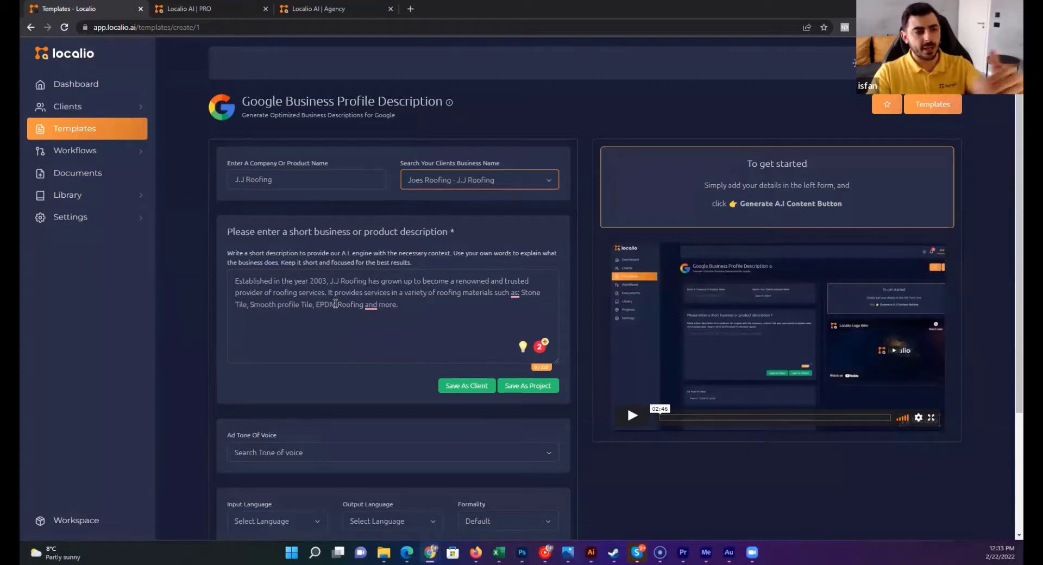
pyautogui.scroll(-3, 471, 411)
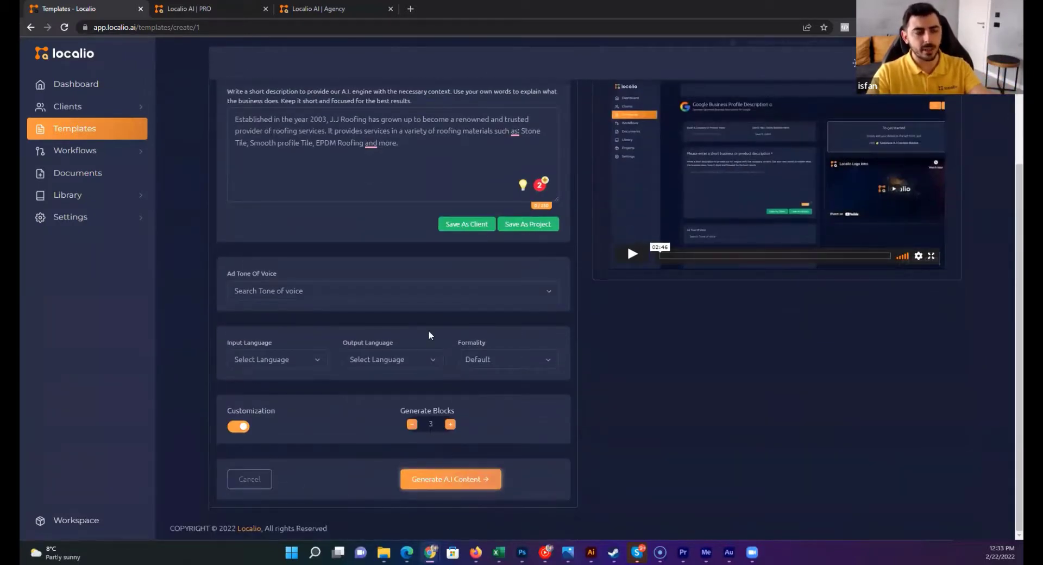
pyautogui.click(109, 106)
pyautogui.click(68, 133)
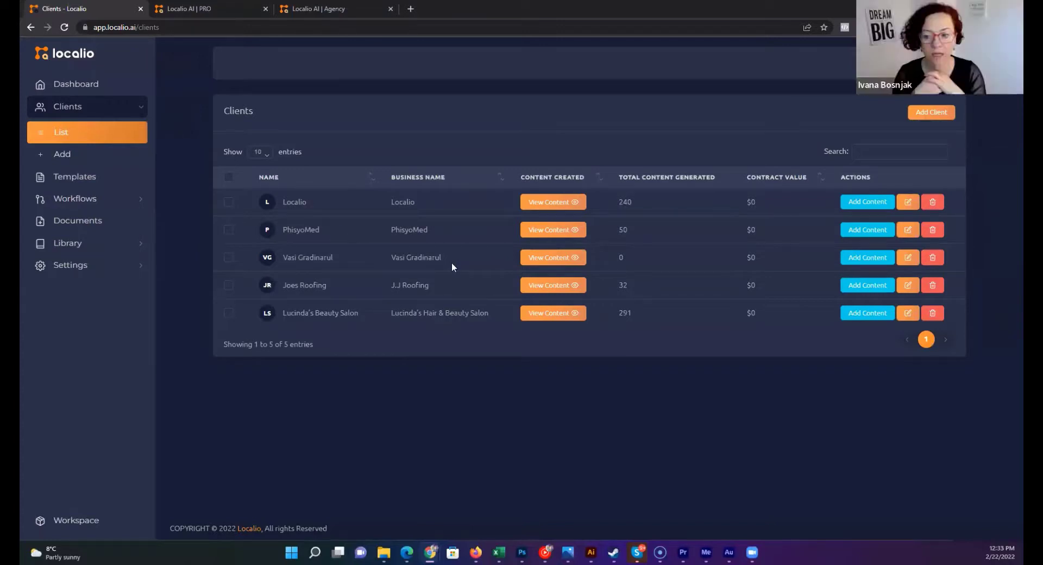
# - Open Templates, glance at the Agency sales tab, and return to the templates library
pyautogui.click(75, 188)
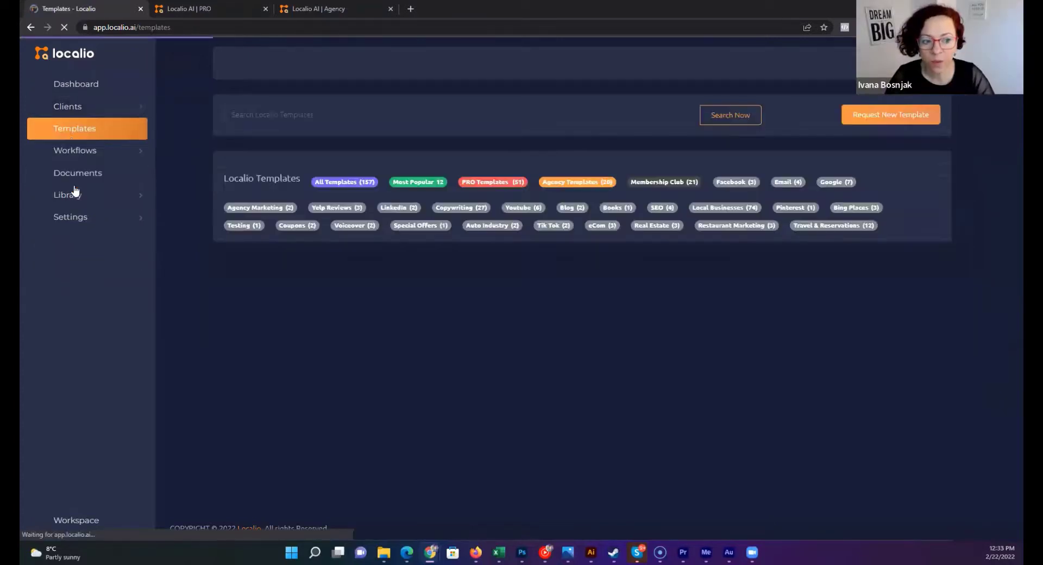
pyautogui.click(328, 11)
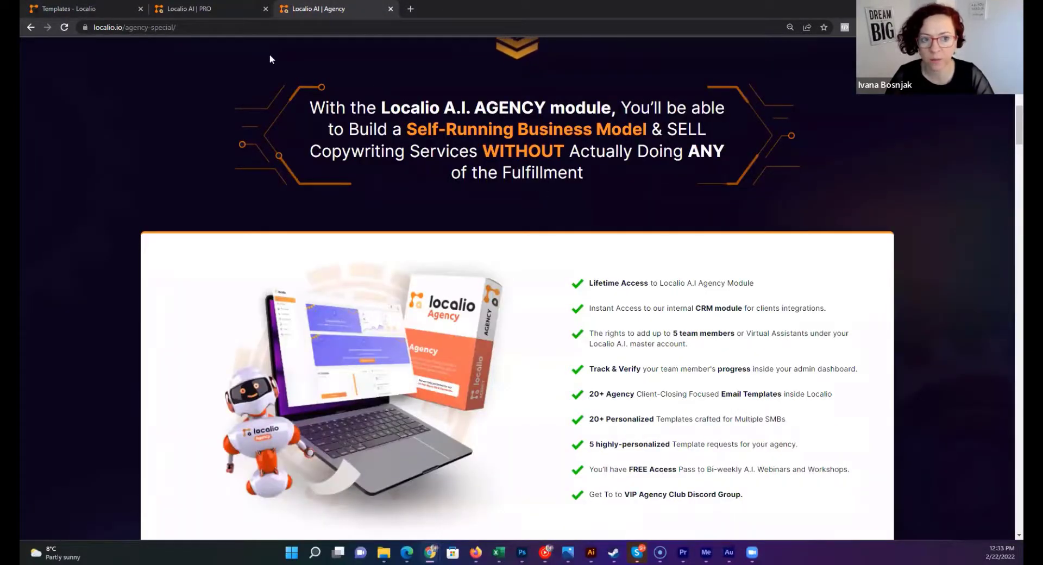
pyautogui.click(93, 7)
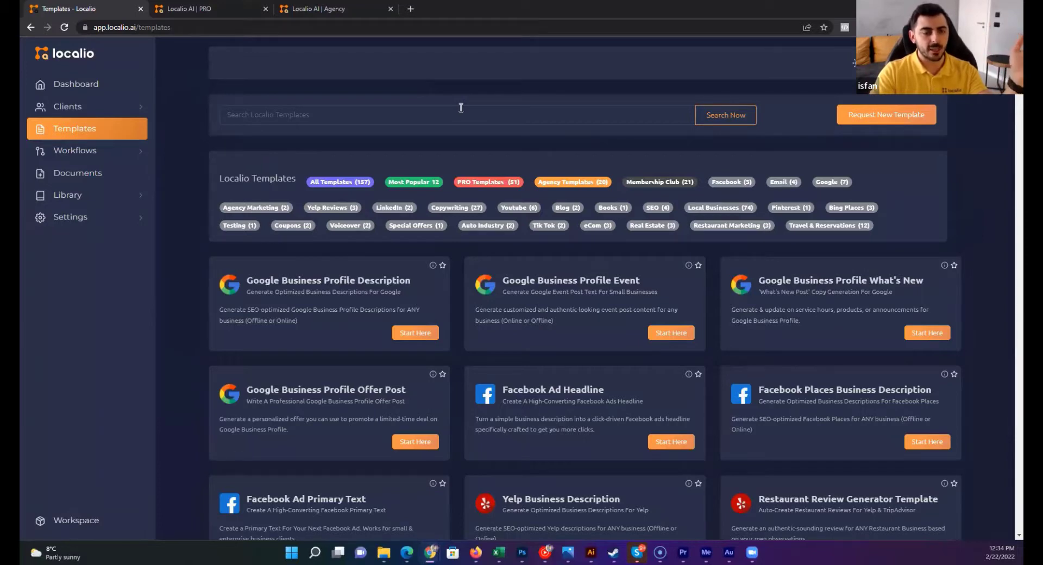
# - Scroll the PRO sales page down to its pricing plans
pyautogui.click(208, 12)
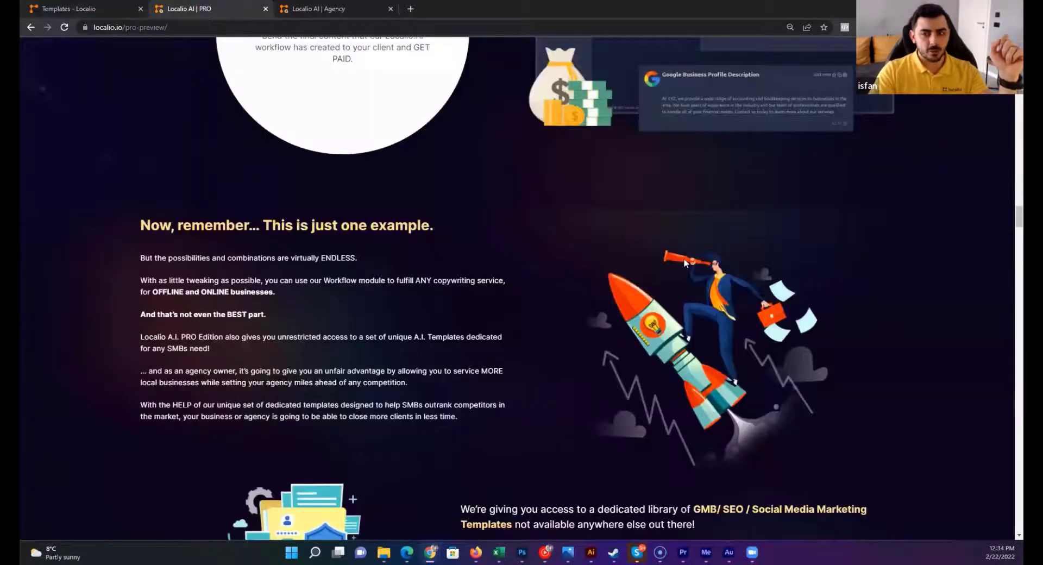
pyautogui.scroll(-7, 684, 263)
pyautogui.scroll(-3, 685, 263)
pyautogui.scroll(-5, 684, 263)
pyautogui.scroll(-7, 685, 265)
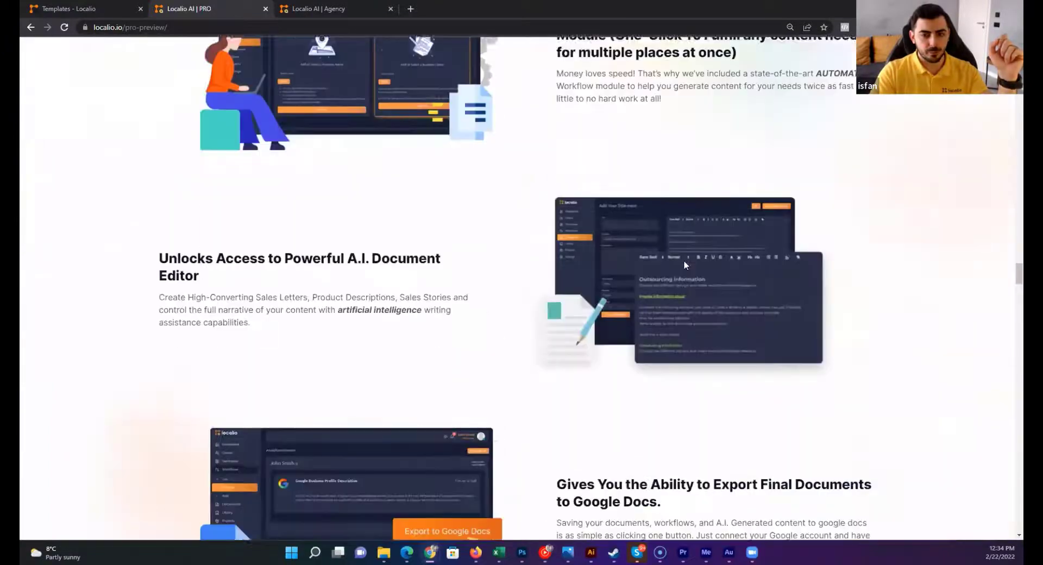
pyautogui.scroll(-10, 684, 264)
pyautogui.scroll(-5, 681, 264)
pyautogui.scroll(-5, 682, 264)
pyautogui.click(163, 27)
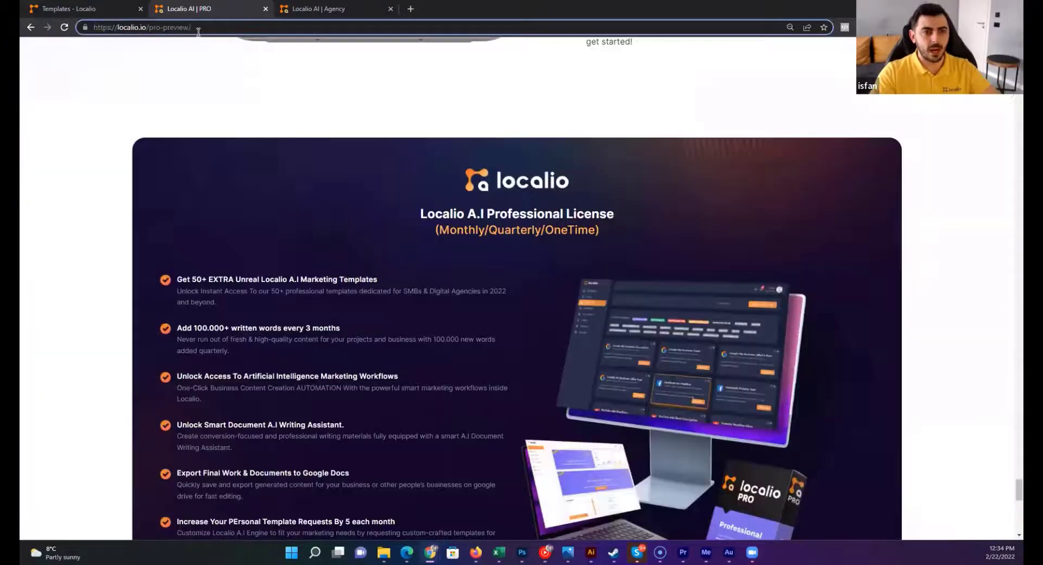
pyautogui.scroll(-3, 320, 193)
pyautogui.scroll(-2, 326, 194)
pyautogui.scroll(-1, 300, 339)
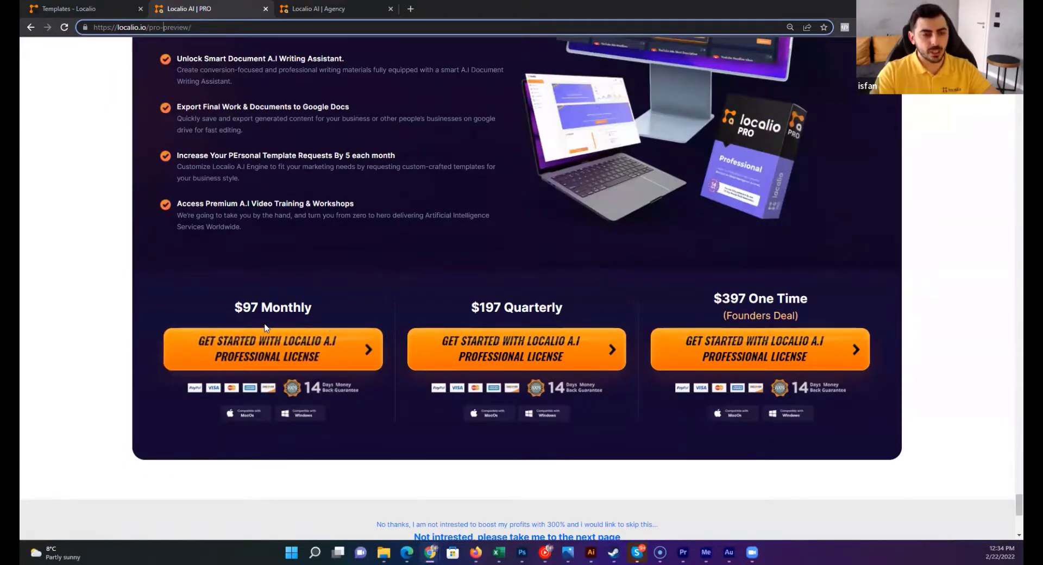
# - Highlight the $97 Monthly, $197 Quarterly and $397 One Time prices
pyautogui.moveTo(236, 309); pyautogui.dragTo(305, 309)
pyautogui.moveTo(468, 308); pyautogui.dragTo(564, 308)
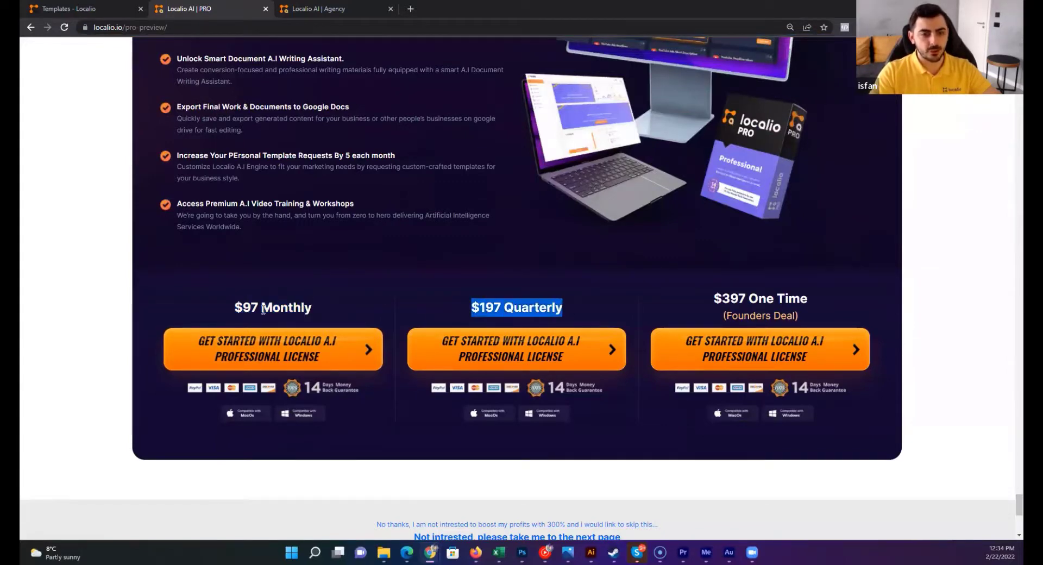
pyautogui.moveTo(235, 308); pyautogui.dragTo(276, 308)
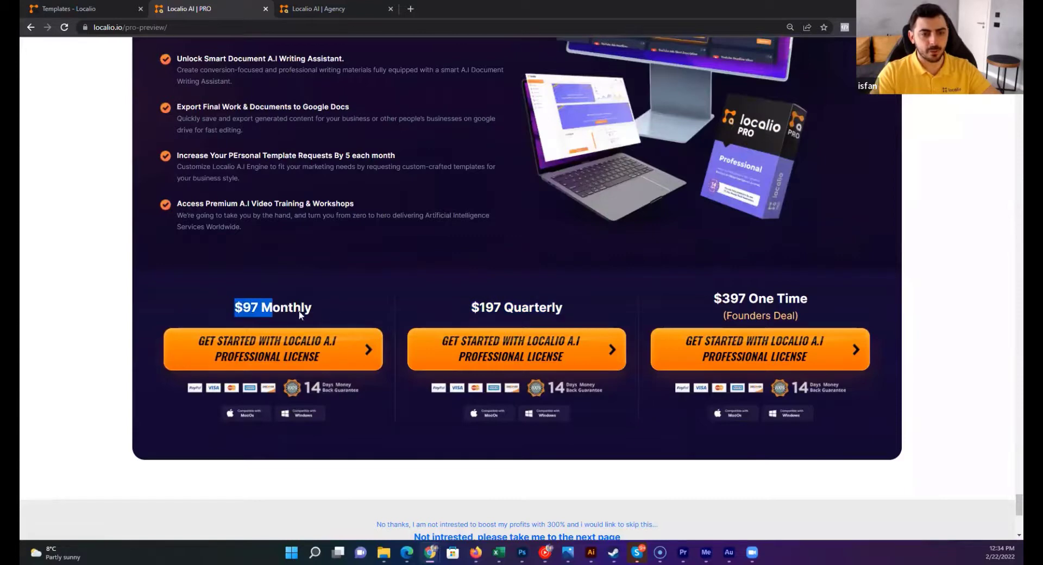
pyautogui.moveTo(471, 308); pyautogui.dragTo(566, 310)
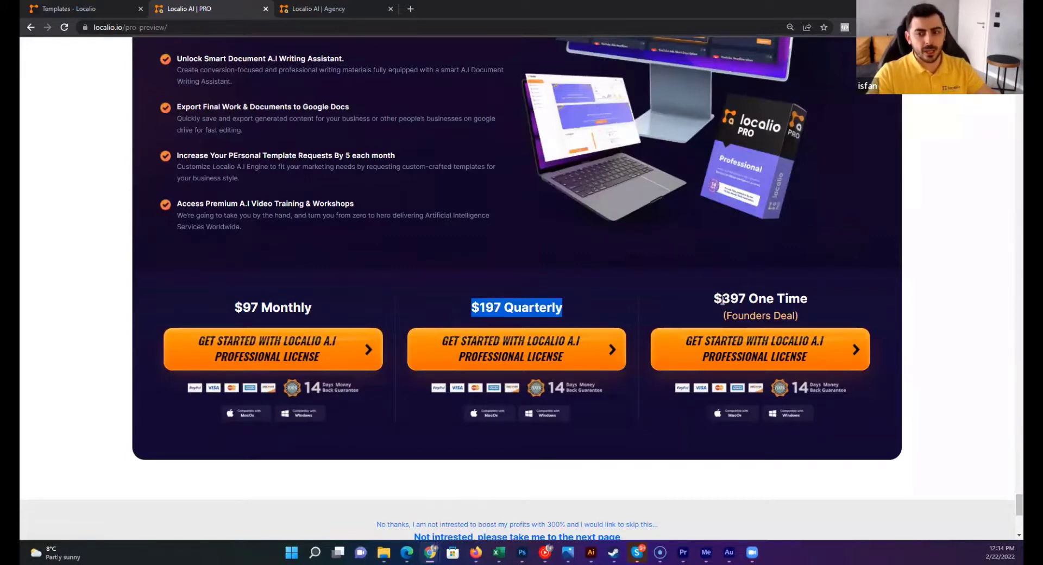
pyautogui.moveTo(721, 300); pyautogui.dragTo(796, 316)
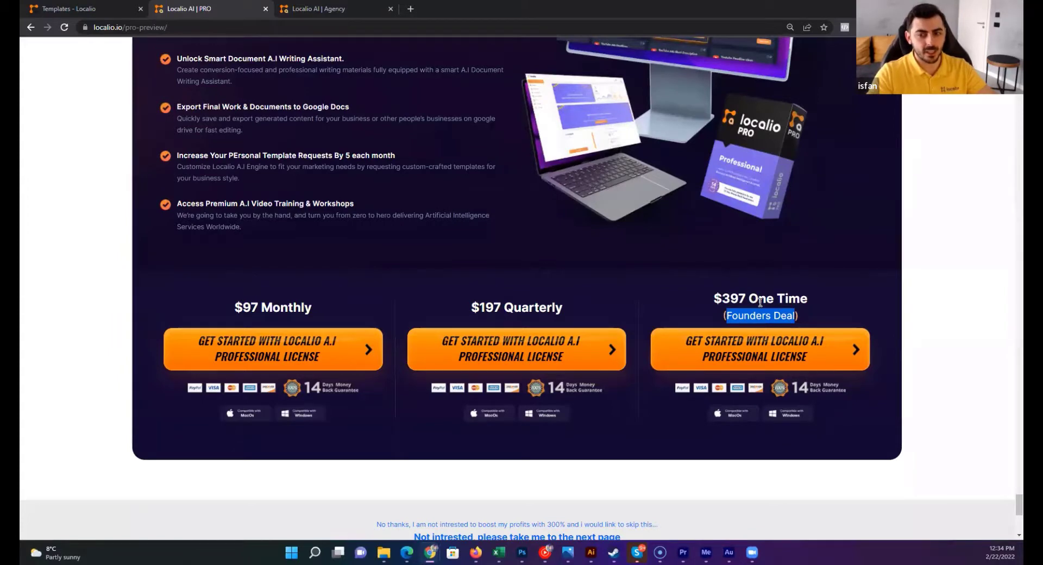
# - Change the address from pro-preview to agency-preview and load it
pyautogui.scroll(-2, 653, 336)
pyautogui.scroll(-3, 658, 331)
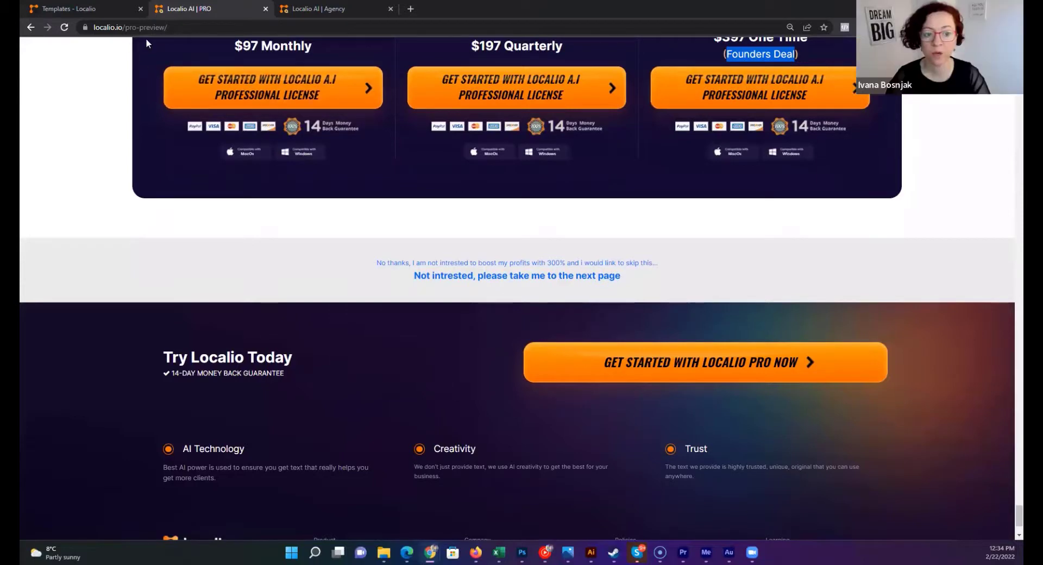
pyautogui.scroll(2, 151, 43)
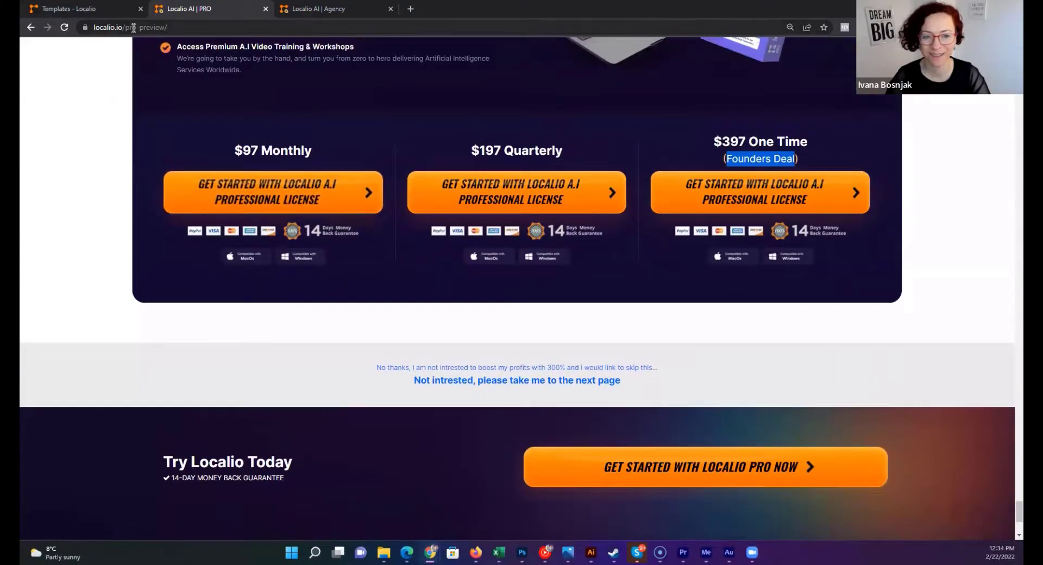
pyautogui.doubleClick(131, 27)
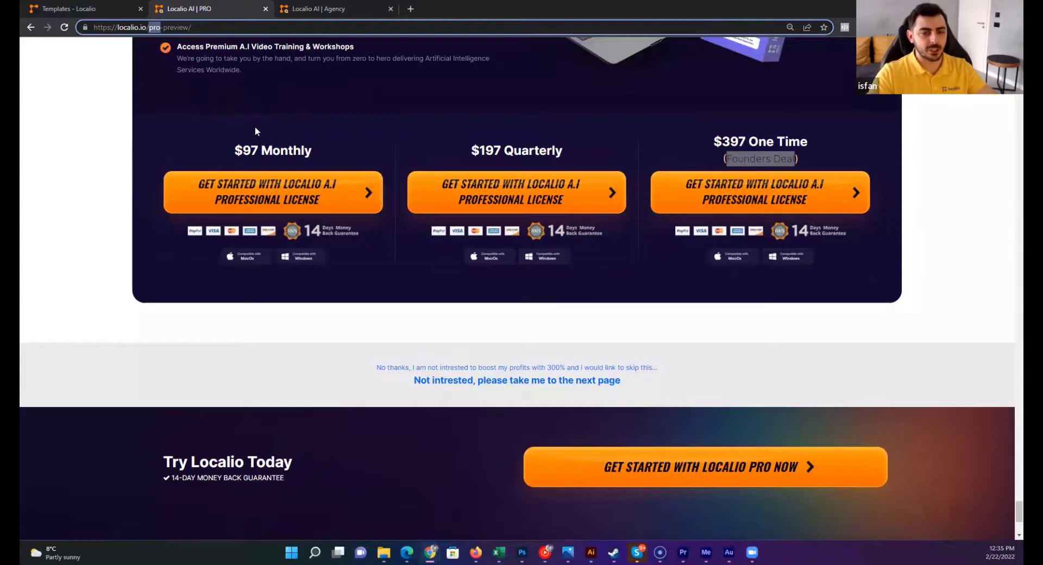
pyautogui.write('agency')
pyautogui.press('Return')
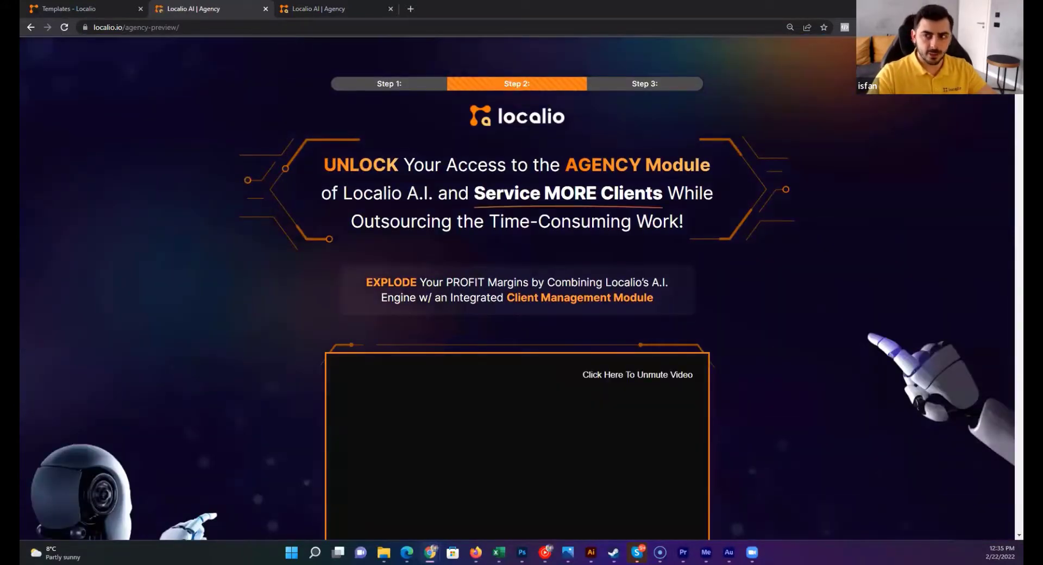
# - Scroll down to the Agency License cards and highlight the $197 Exclusive price
pyautogui.scroll(-2, 1006, 174)
pyautogui.scroll(-10, 1006, 174)
pyautogui.scroll(-2, 1006, 220)
pyautogui.scroll(-6, 1003, 279)
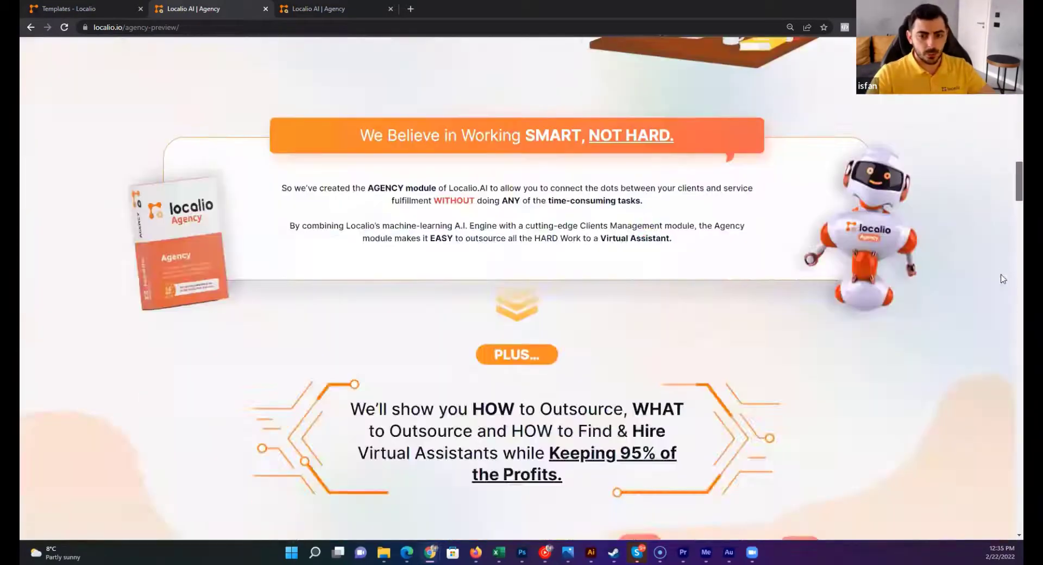
pyautogui.scroll(-5, 1003, 278)
pyautogui.scroll(-5, 1006, 328)
pyautogui.scroll(-5, 1006, 352)
pyautogui.scroll(-5, 1006, 382)
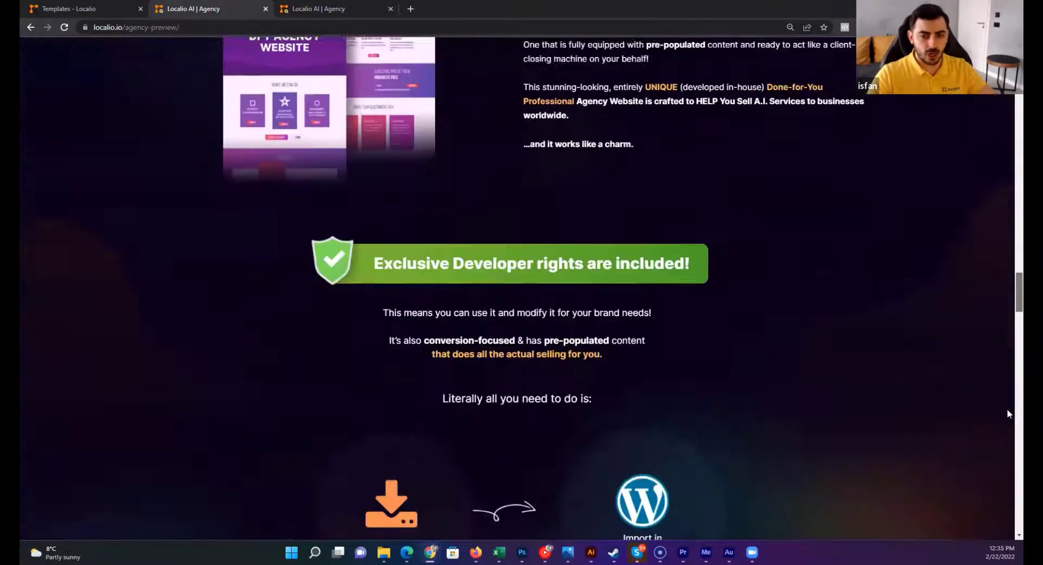
pyautogui.scroll(-5, 1006, 429)
pyautogui.scroll(-5, 1005, 448)
pyautogui.scroll(-5, 1006, 468)
pyautogui.scroll(-2, 1008, 478)
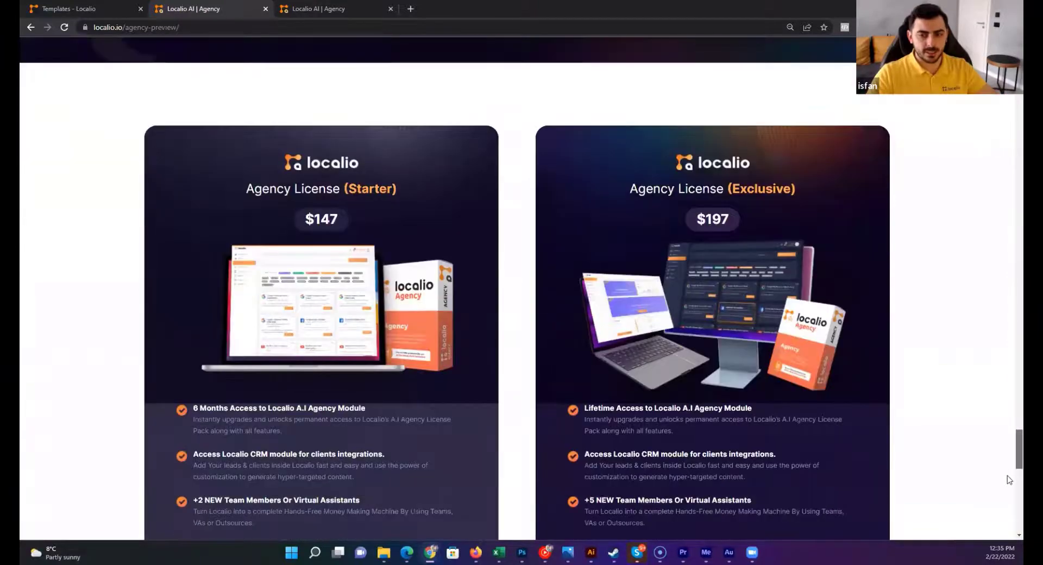
pyautogui.scroll(-5, 1009, 475)
pyautogui.scroll(-2, 1008, 472)
pyautogui.scroll(1, 782, 431)
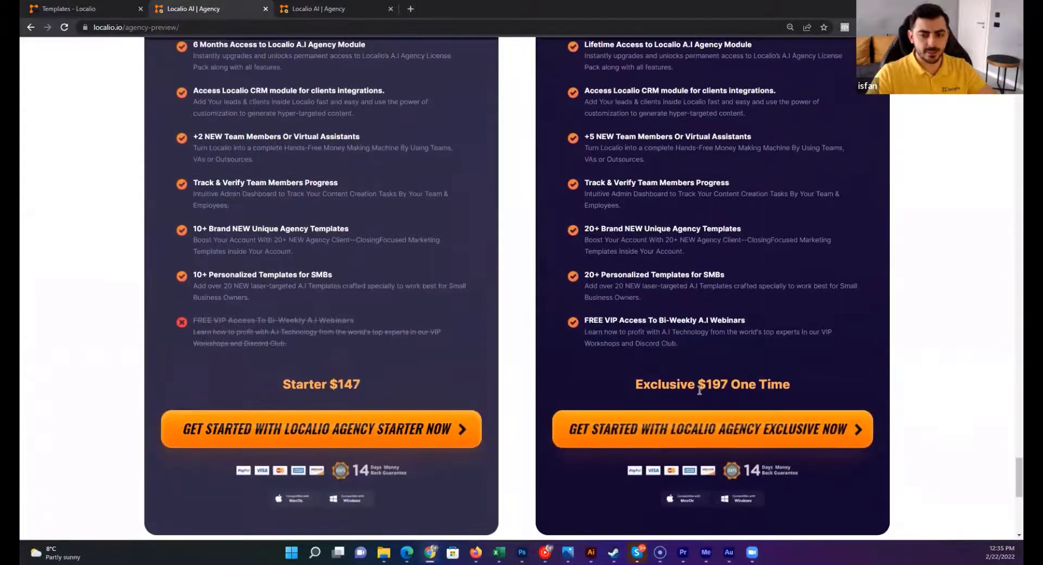
pyautogui.moveTo(715, 385); pyautogui.dragTo(728, 385)
pyautogui.click(727, 386)
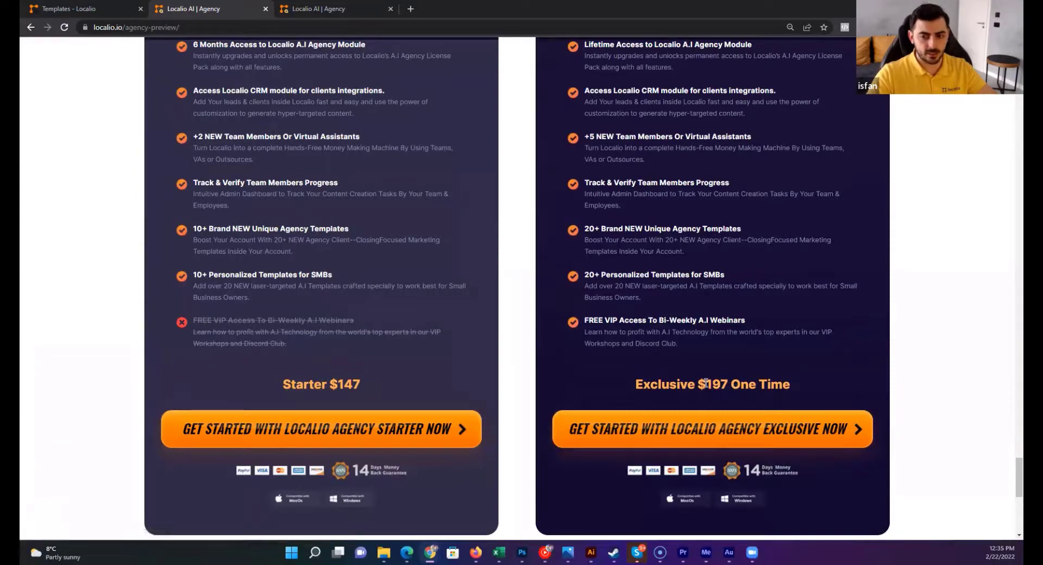
# - Highlight the Exclusive license's full feature list
pyautogui.scroll(7, 687, 383)
pyautogui.scroll(5, 682, 364)
pyautogui.scroll(-3, 676, 343)
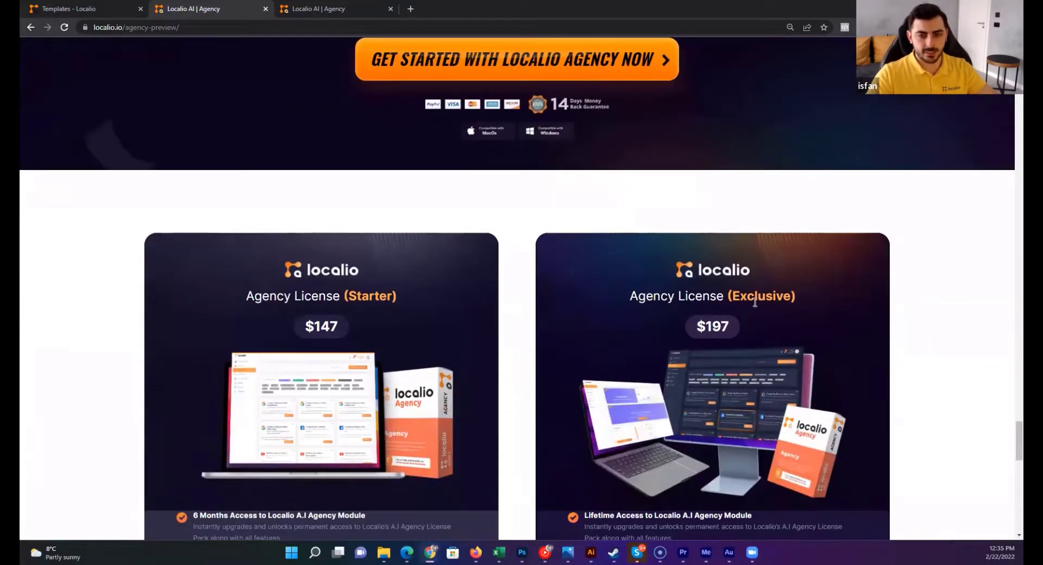
pyautogui.scroll(-2, 728, 344)
pyautogui.scroll(-3, 729, 343)
pyautogui.scroll(-2, 733, 343)
pyautogui.scroll(-2, 732, 343)
pyautogui.moveTo(584, 96); pyautogui.dragTo(753, 381)
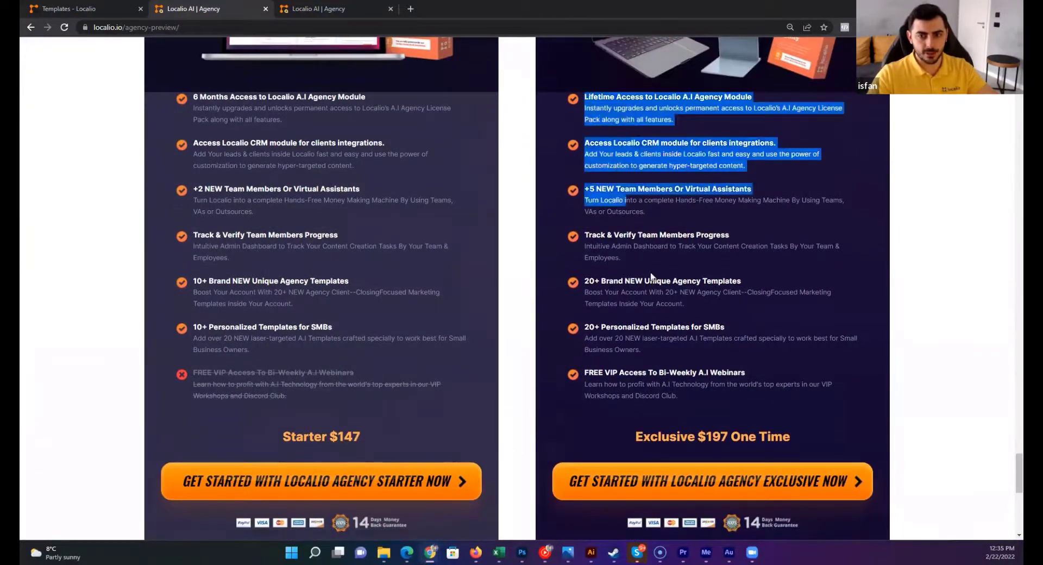
pyautogui.click(758, 373)
# - Highlight the CRM module, +5 NEW Team Members, Verify Team Members Progress and agency templates features
pyautogui.scroll(2, 627, 249)
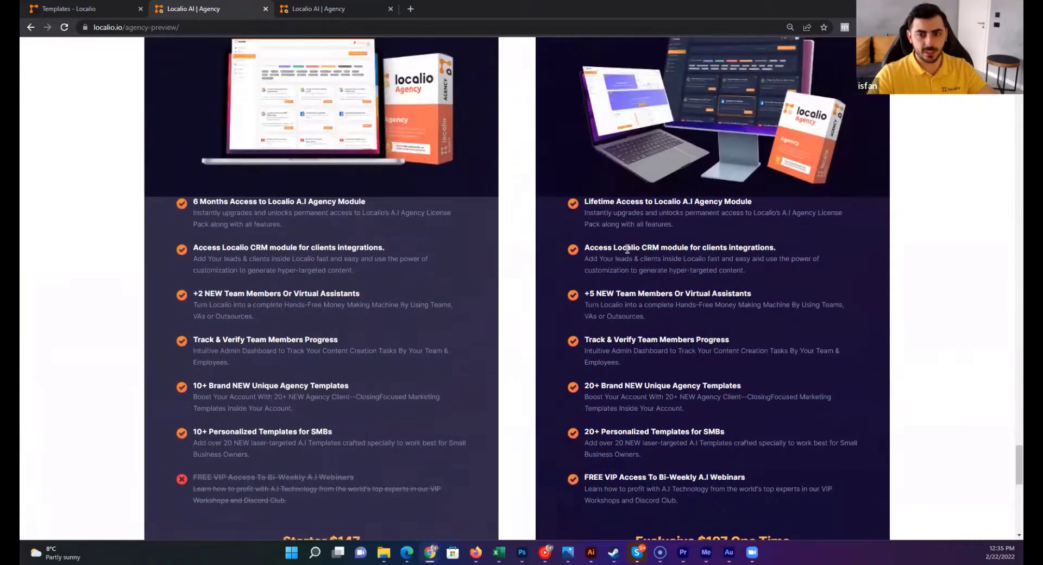
pyautogui.moveTo(610, 247); pyautogui.dragTo(728, 255)
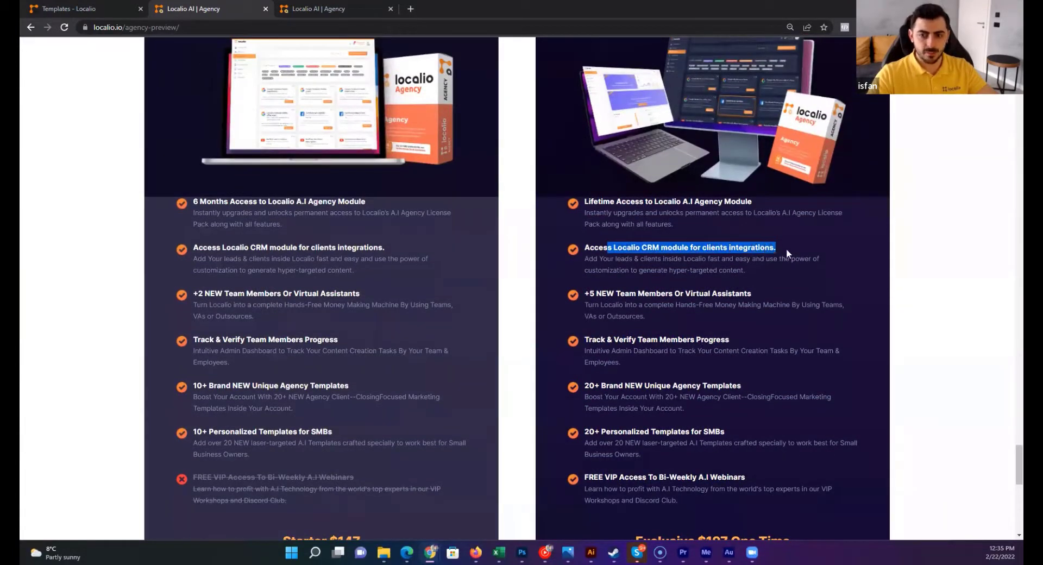
pyautogui.moveTo(590, 294); pyautogui.dragTo(747, 296)
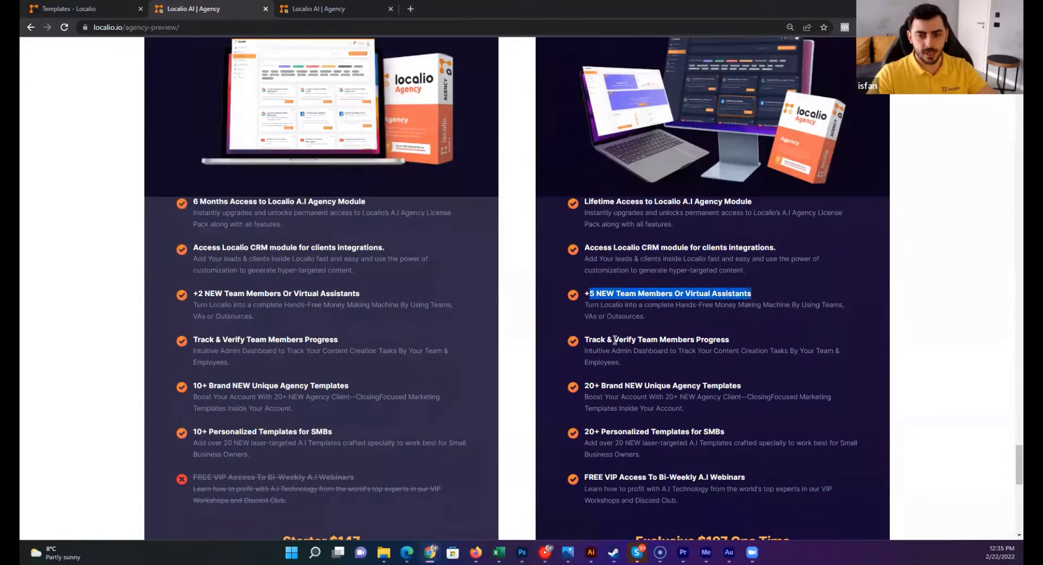
pyautogui.moveTo(615, 340); pyautogui.dragTo(724, 344)
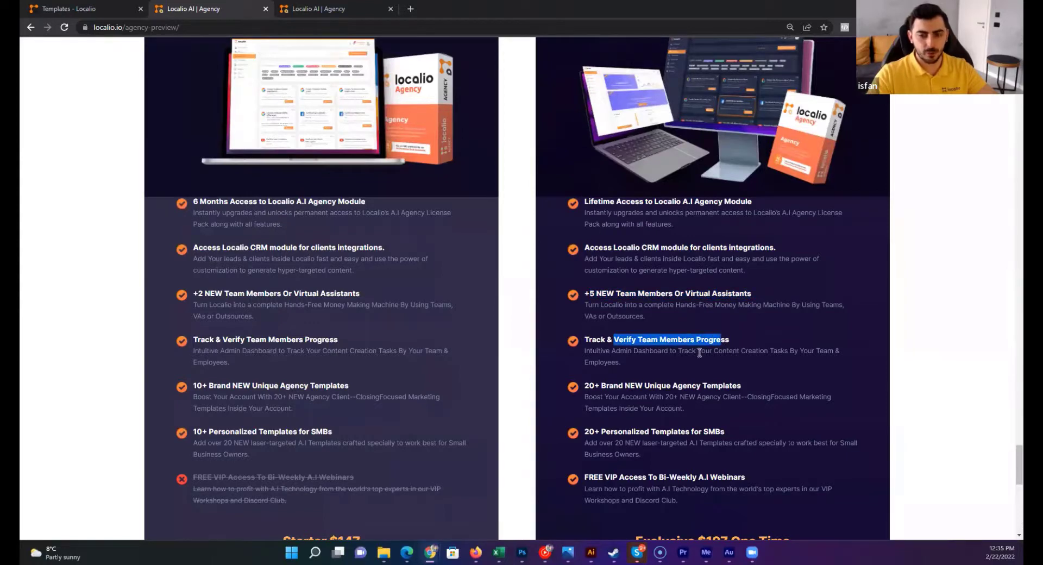
pyautogui.moveTo(585, 386); pyautogui.dragTo(742, 386)
# - Return to the templates library and browse the Agency templates grid
pyautogui.hotkey('ctrl', 'shift', 'Tab')
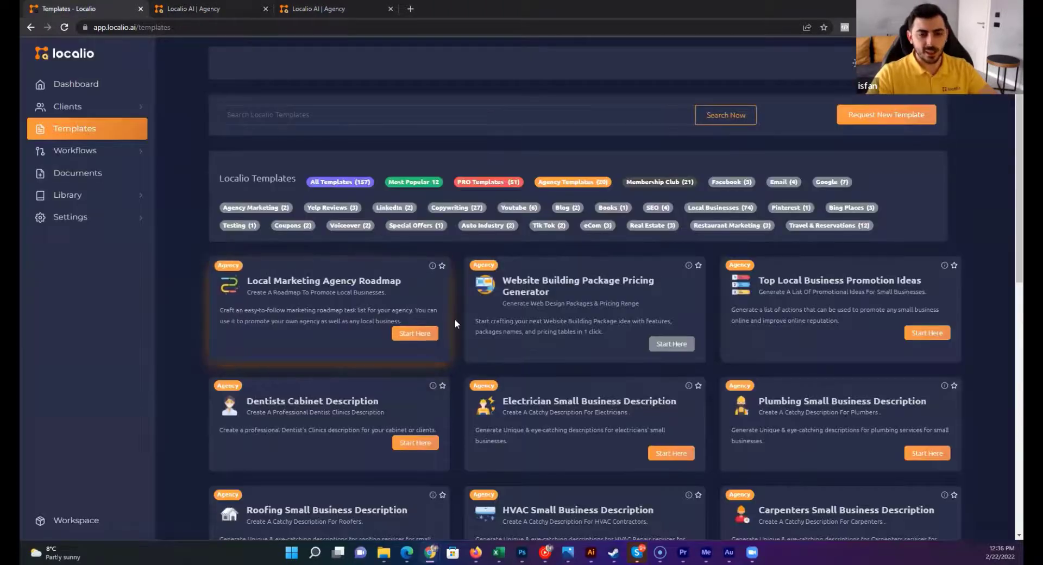
pyautogui.scroll(-1, 536, 315)
pyautogui.scroll(-1, 537, 315)
pyautogui.scroll(-1, 537, 315)
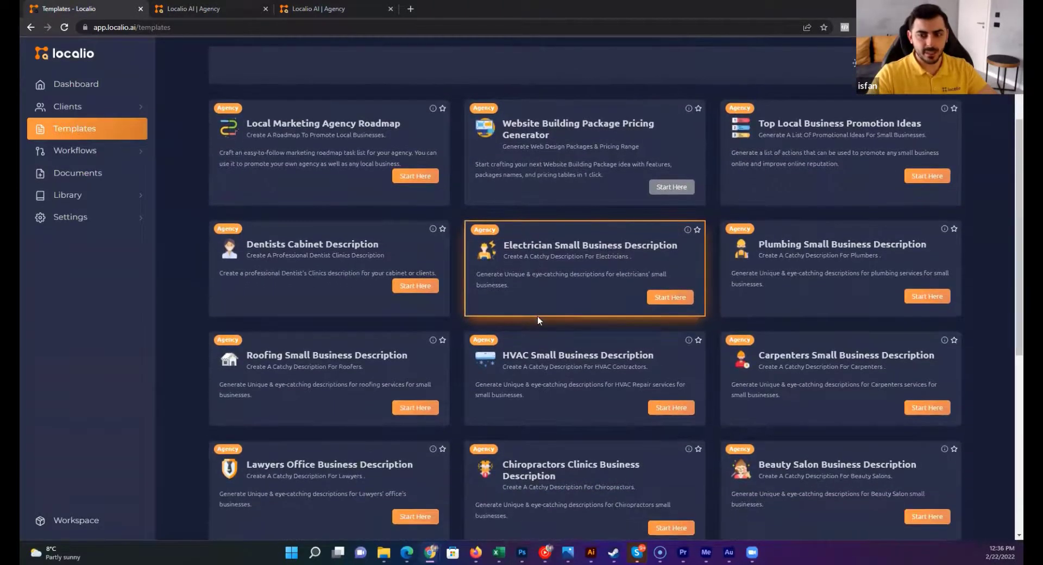
pyautogui.scroll(-1, 538, 319)
pyautogui.scroll(4, 538, 319)
pyautogui.scroll(1, 538, 320)
pyautogui.scroll(-2, 541, 319)
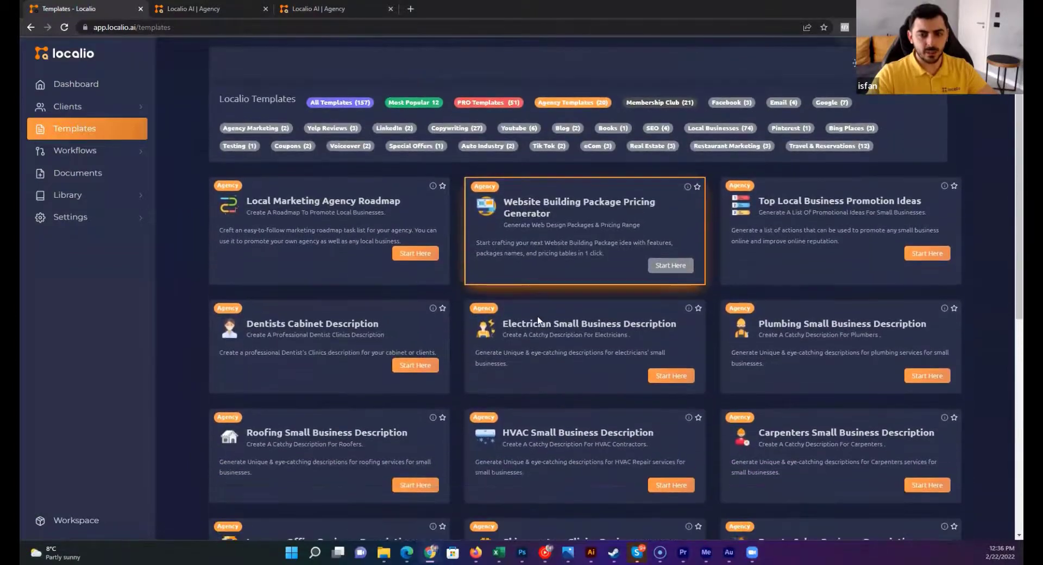
pyautogui.scroll(-2, 542, 319)
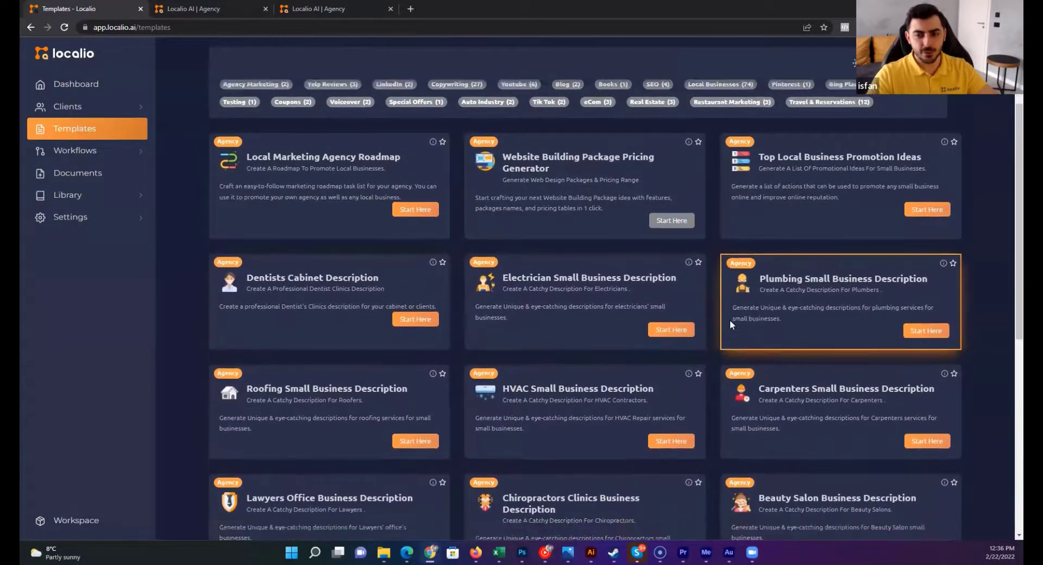
# - Scroll further through the templates, back up, and bring the Localio AI | Agency tab forward
pyautogui.scroll(-2, 729, 325)
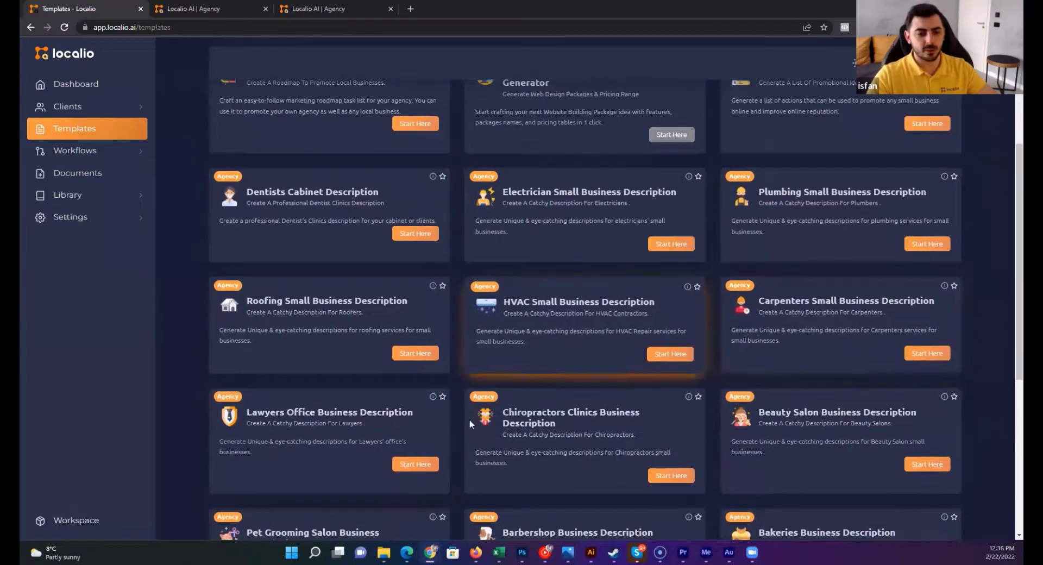
pyautogui.scroll(-3, 538, 419)
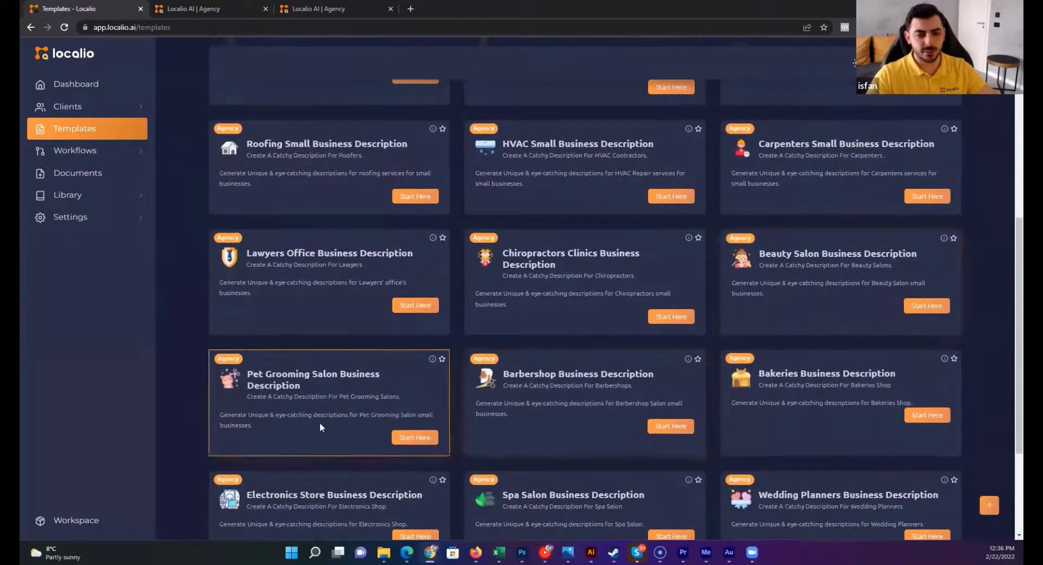
pyautogui.scroll(-2, 608, 394)
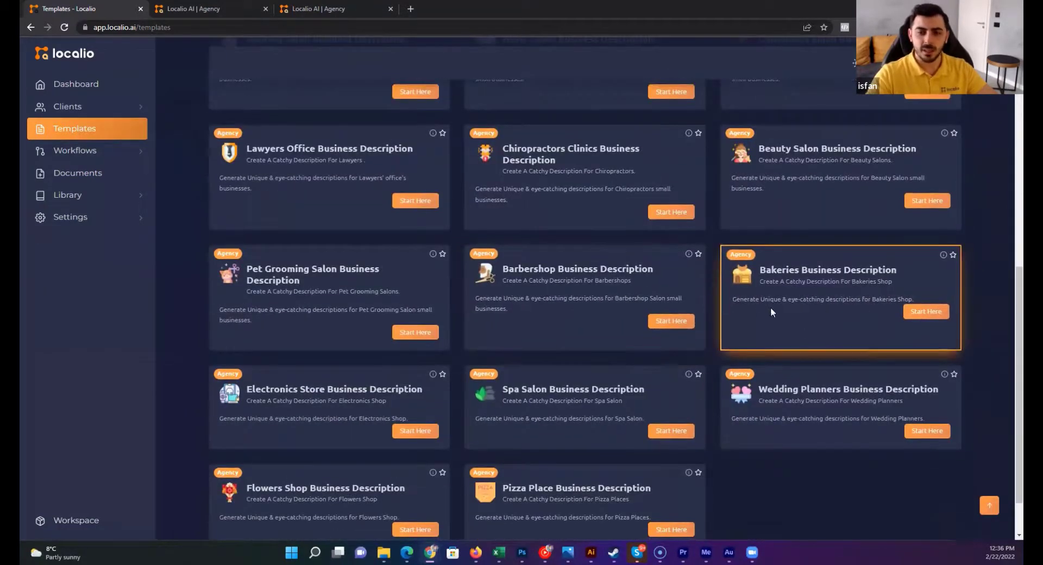
pyautogui.scroll(-1, 543, 348)
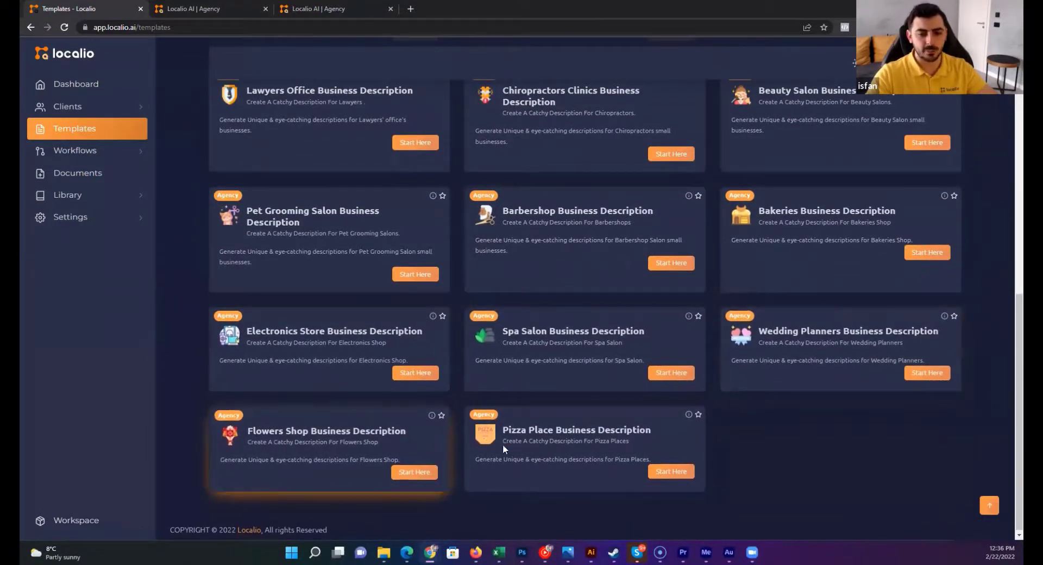
pyautogui.scroll(3, 526, 443)
pyautogui.scroll(7, 529, 441)
pyautogui.scroll(1, 532, 439)
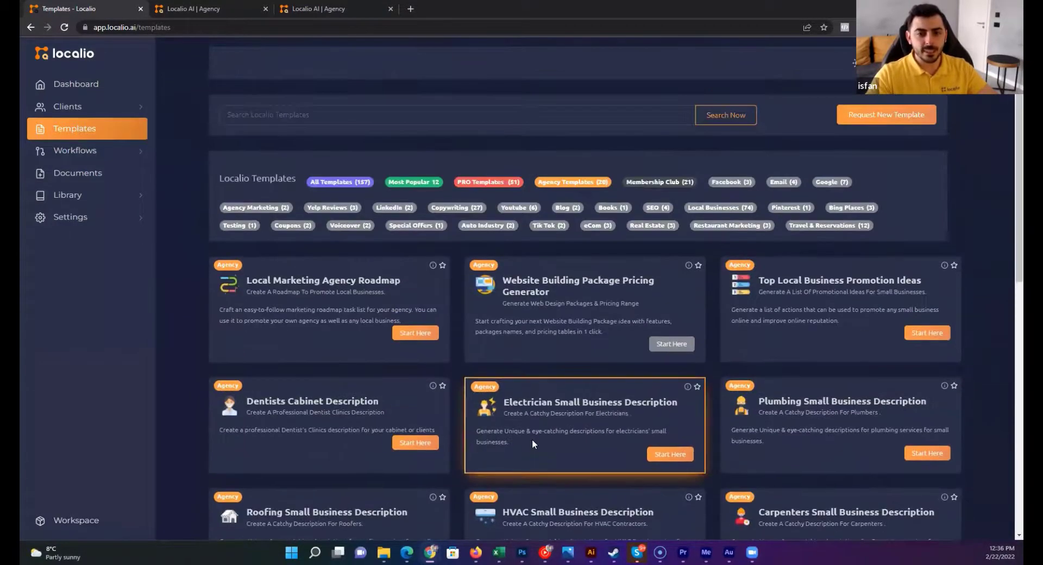
pyautogui.click(326, 10)
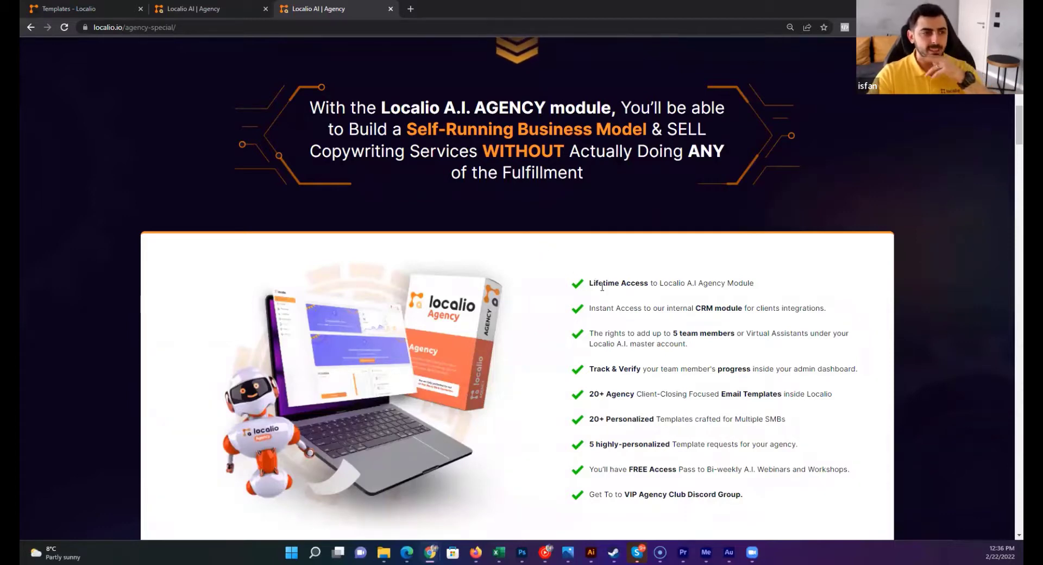
# - Scroll past the Get Started offer to the $147 Starter and $197 Exclusive license cards
pyautogui.scroll(-1, 608, 294)
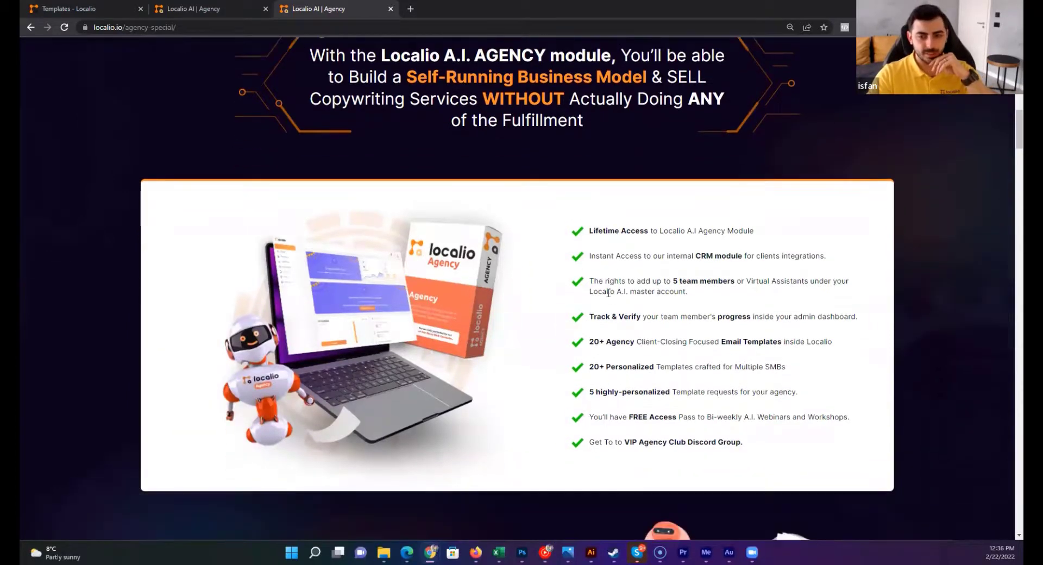
pyautogui.scroll(-1, 608, 293)
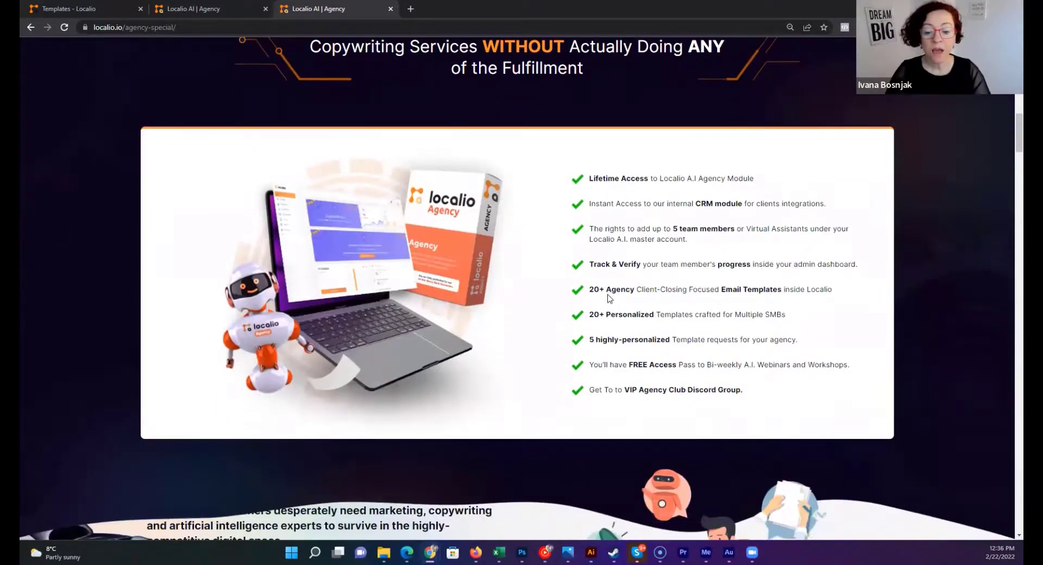
pyautogui.scroll(-4, 612, 343)
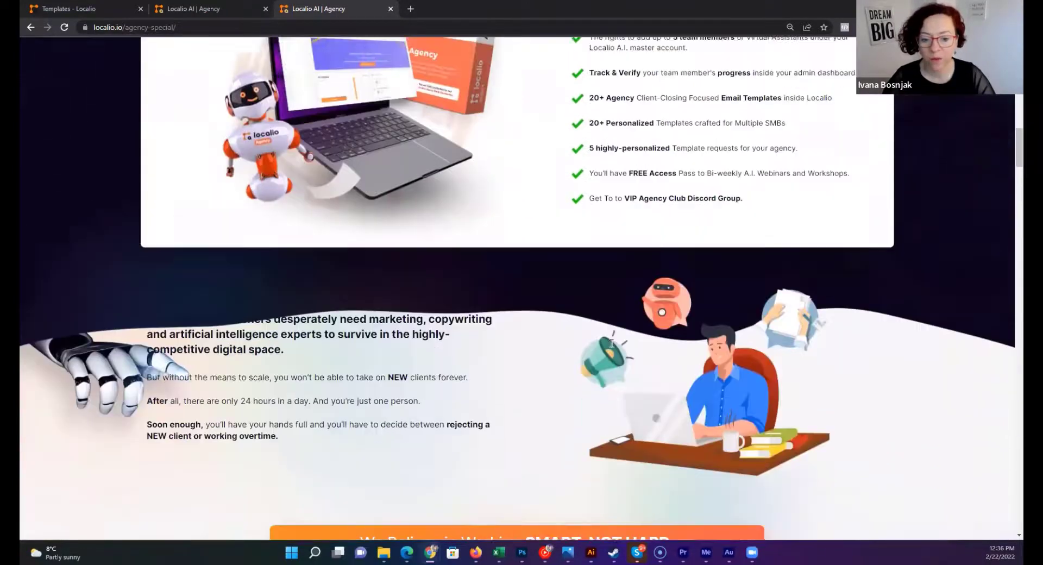
pyautogui.scroll(-3, 612, 343)
pyautogui.scroll(-1, 611, 343)
pyautogui.scroll(-5, 612, 343)
pyautogui.scroll(-2, 612, 343)
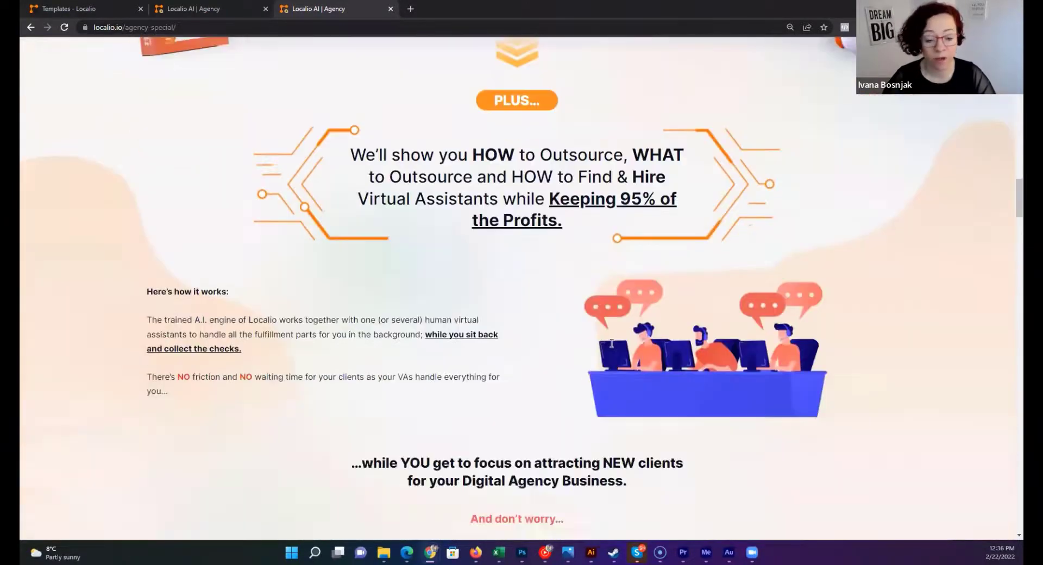
pyautogui.scroll(-2, 611, 343)
pyautogui.scroll(-6, 611, 343)
pyautogui.scroll(-6, 612, 343)
pyautogui.scroll(-4, 612, 343)
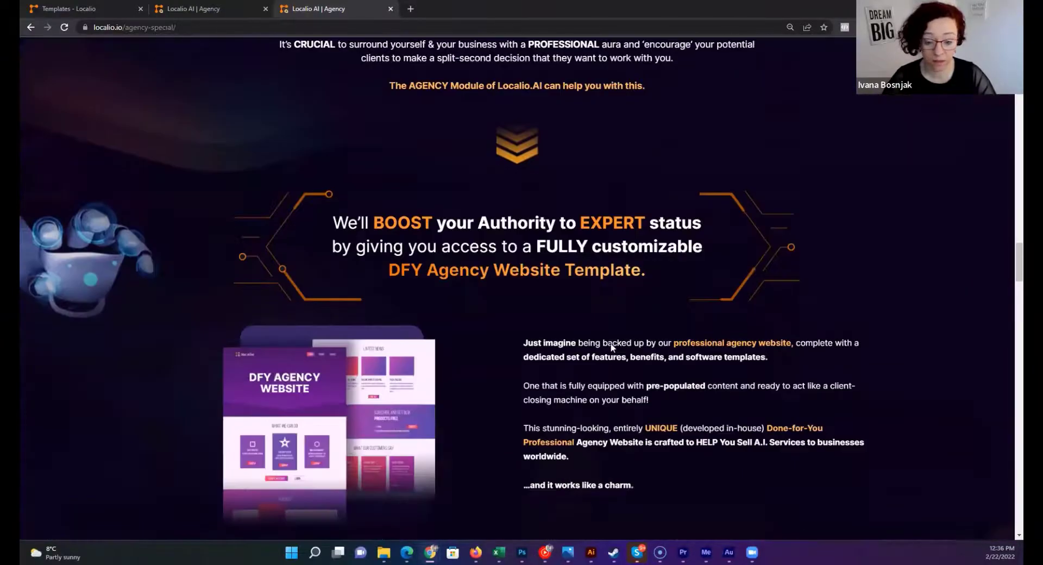
pyautogui.scroll(-4, 611, 345)
pyautogui.scroll(-3, 611, 346)
pyautogui.scroll(-5, 611, 346)
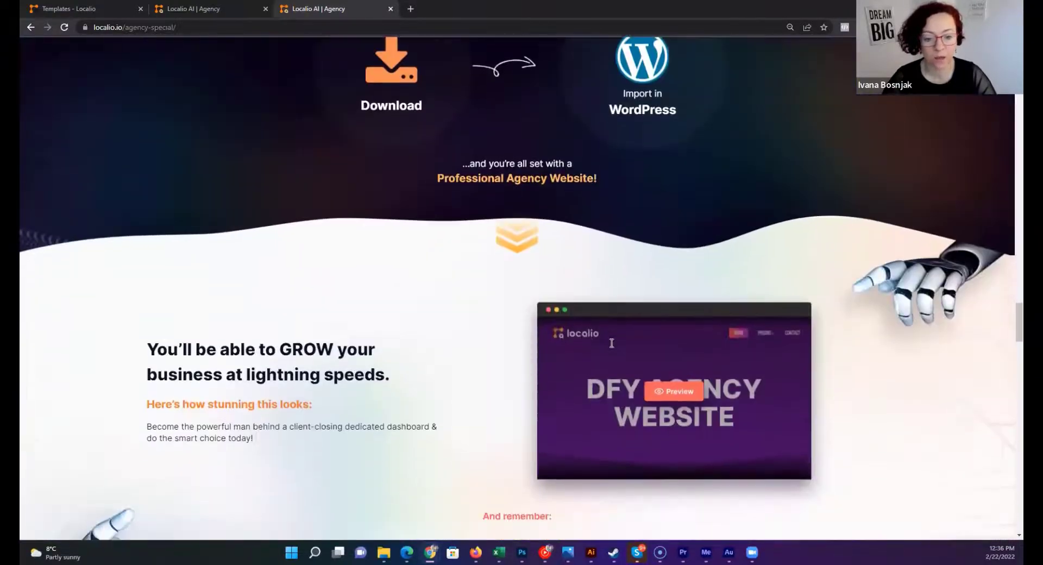
pyautogui.scroll(-5, 611, 342)
pyautogui.scroll(-2, 611, 343)
pyautogui.scroll(-2, 611, 347)
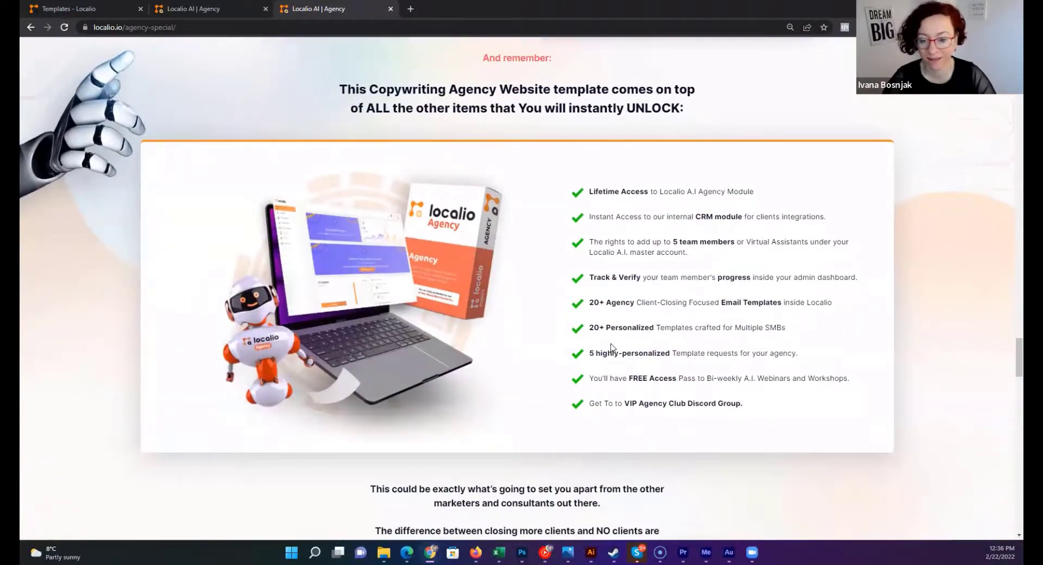
pyautogui.scroll(-2, 613, 335)
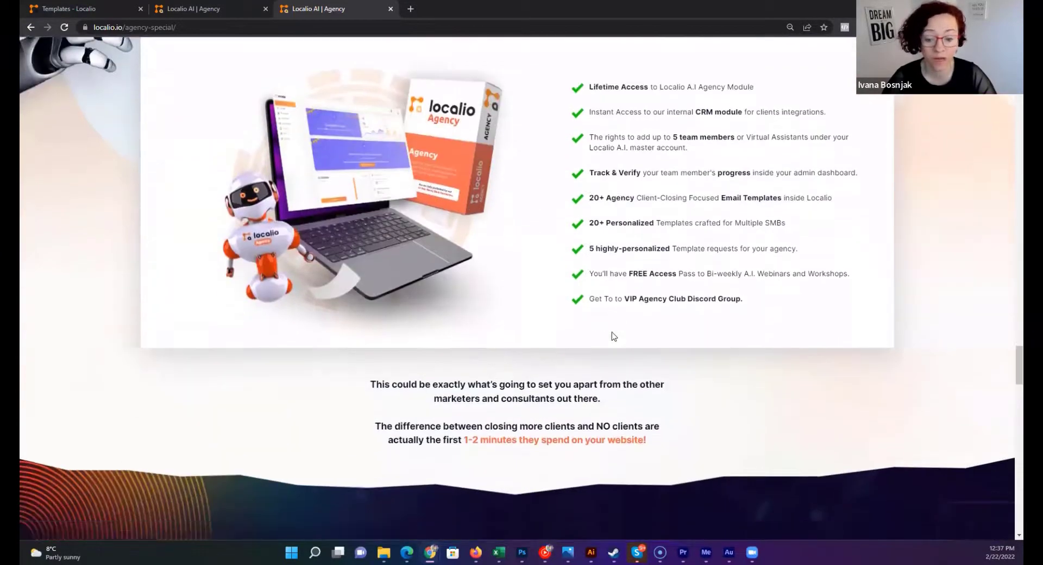
pyautogui.scroll(-2, 613, 336)
pyautogui.scroll(-3, 613, 335)
pyautogui.scroll(-5, 612, 336)
pyautogui.scroll(-2, 612, 336)
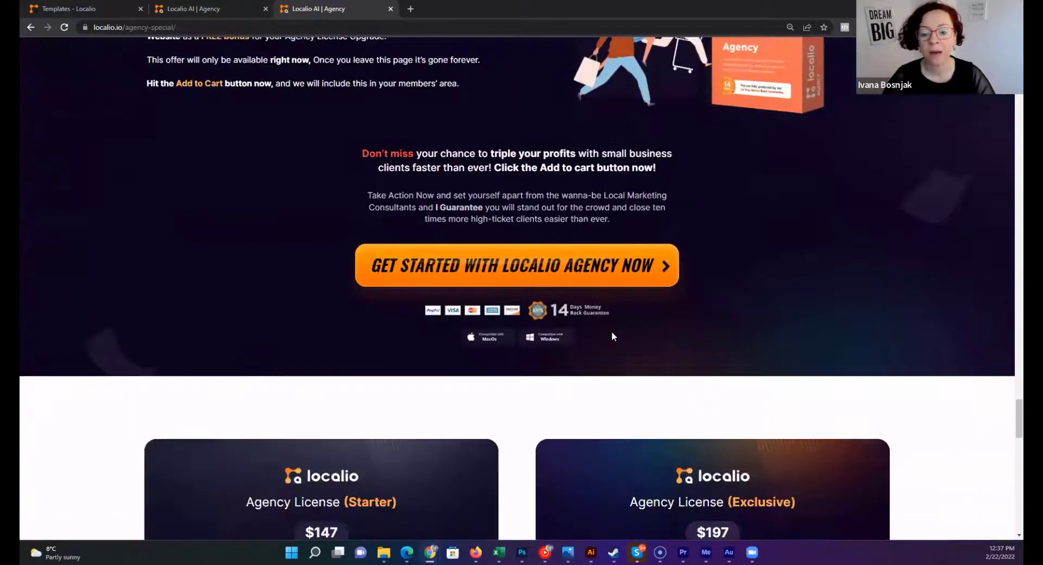
pyautogui.scroll(-4, 612, 336)
pyautogui.scroll(-2, 612, 336)
pyautogui.scroll(-2, 612, 336)
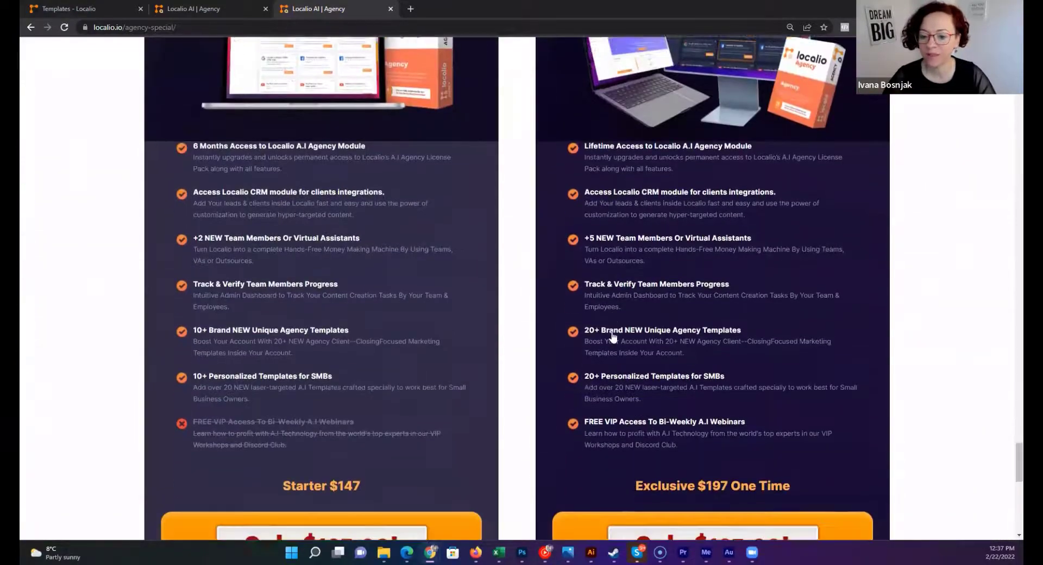
pyautogui.scroll(-3, 611, 337)
pyautogui.scroll(-1, 611, 337)
pyautogui.scroll(8, 576, 299)
pyautogui.scroll(5, 575, 295)
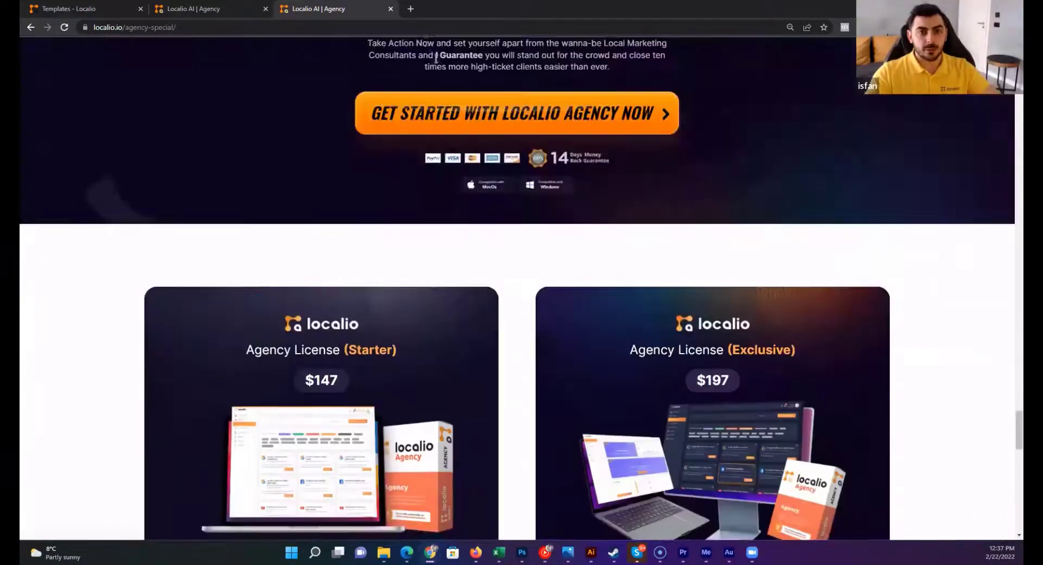
# - In a new tab, go to localio.io/vip for the Members Club preview
pyautogui.click(410, 9)
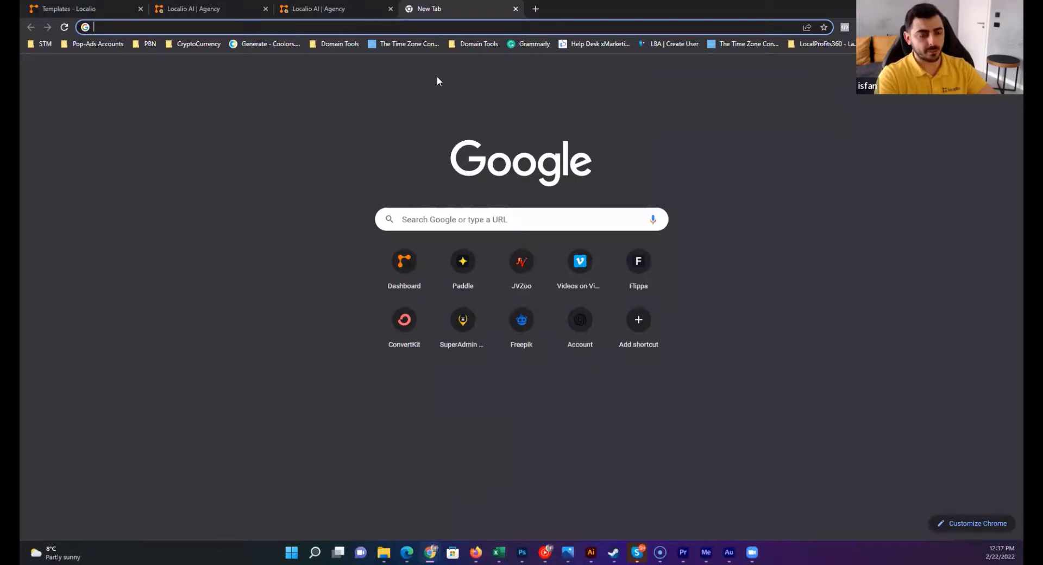
pyautogui.write('localio.io')
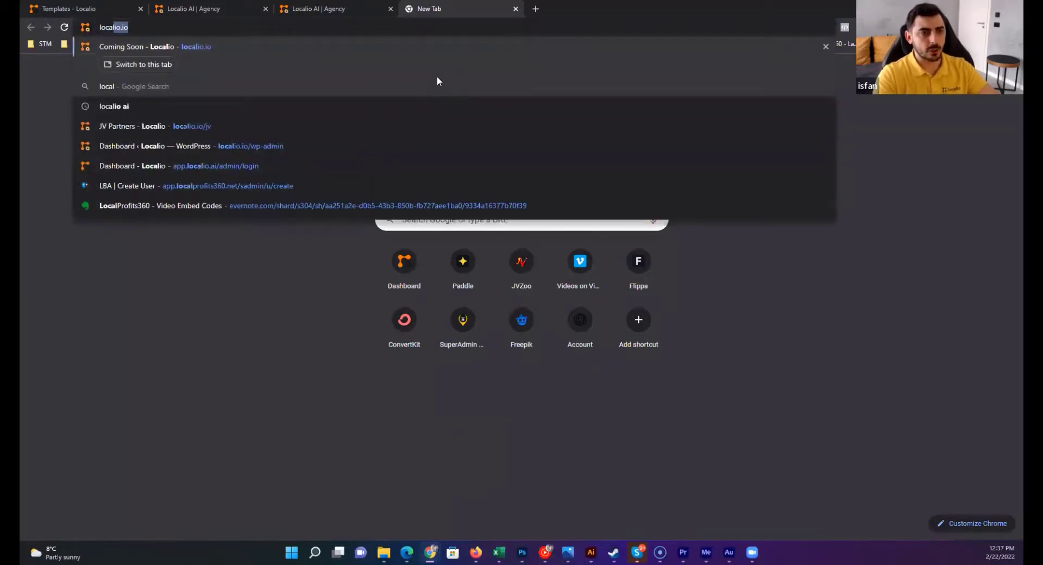
pyautogui.write('/')
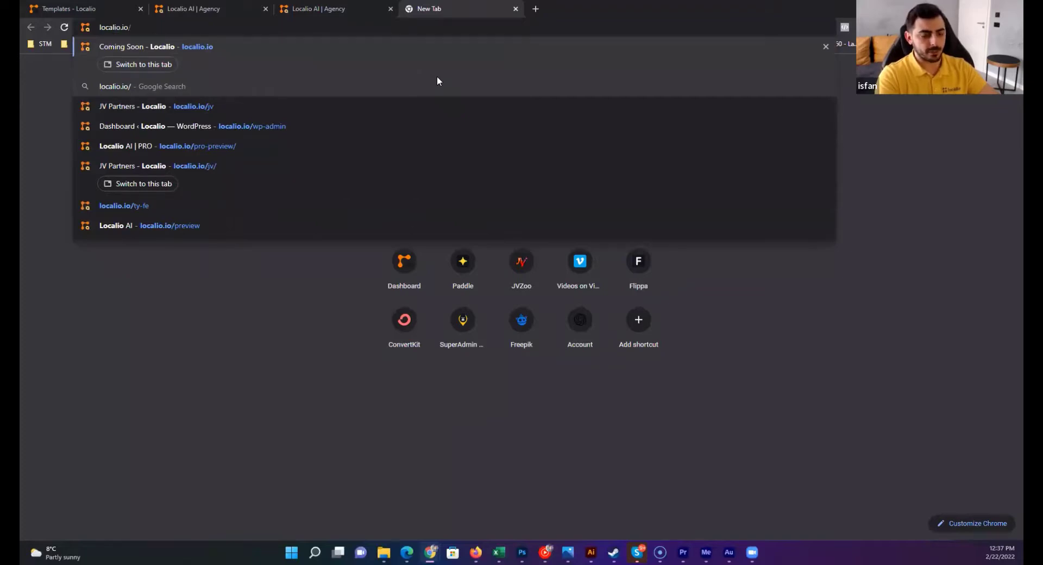
pyautogui.write('vipcl')
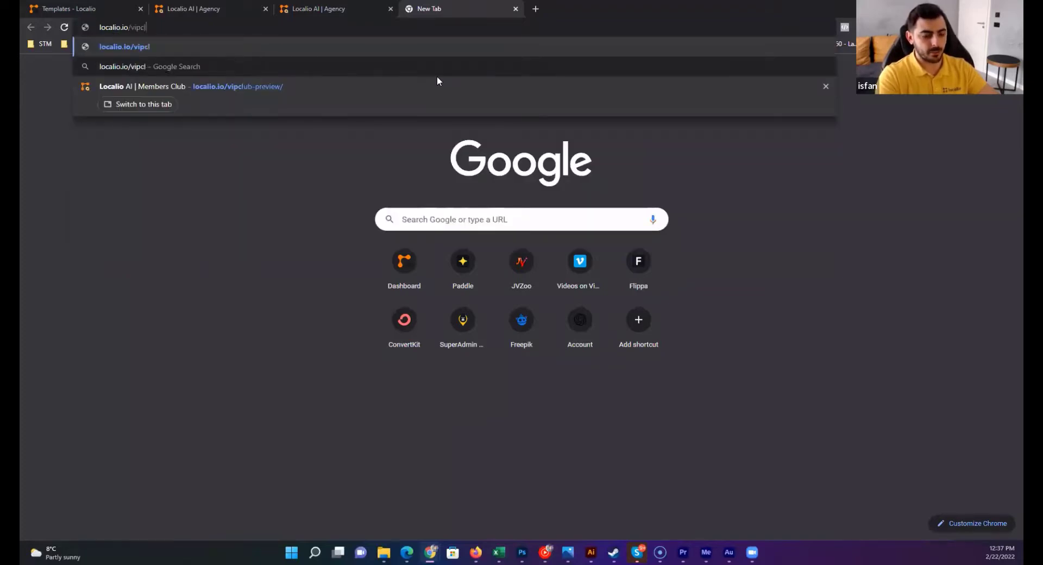
pyautogui.press('Return')
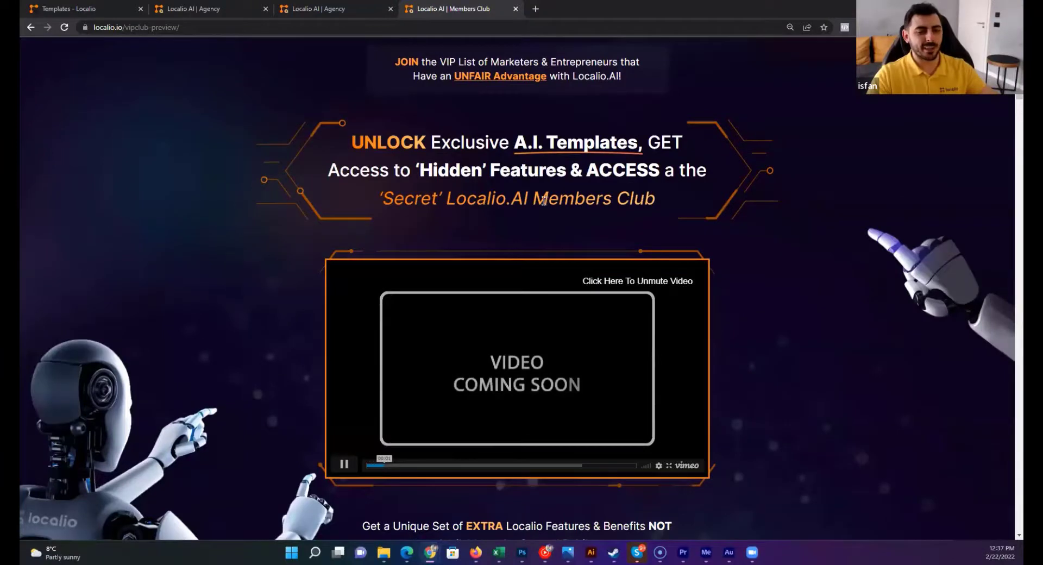
# - Scroll past the video and Get Started button to the VIP benefits checklist
pyautogui.scroll(2, 534, 196)
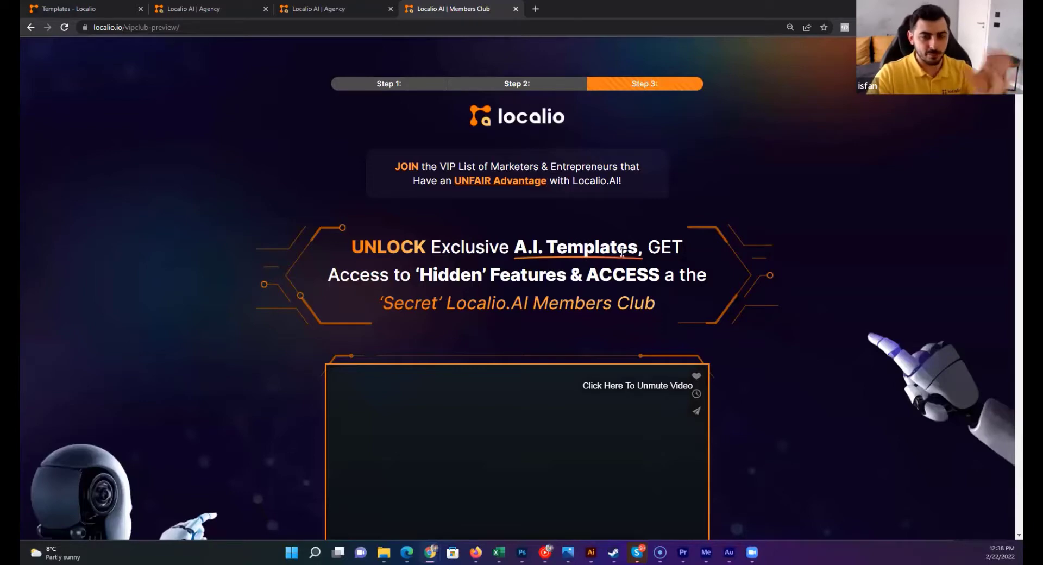
pyautogui.scroll(-5, 625, 251)
pyautogui.scroll(-5, 624, 251)
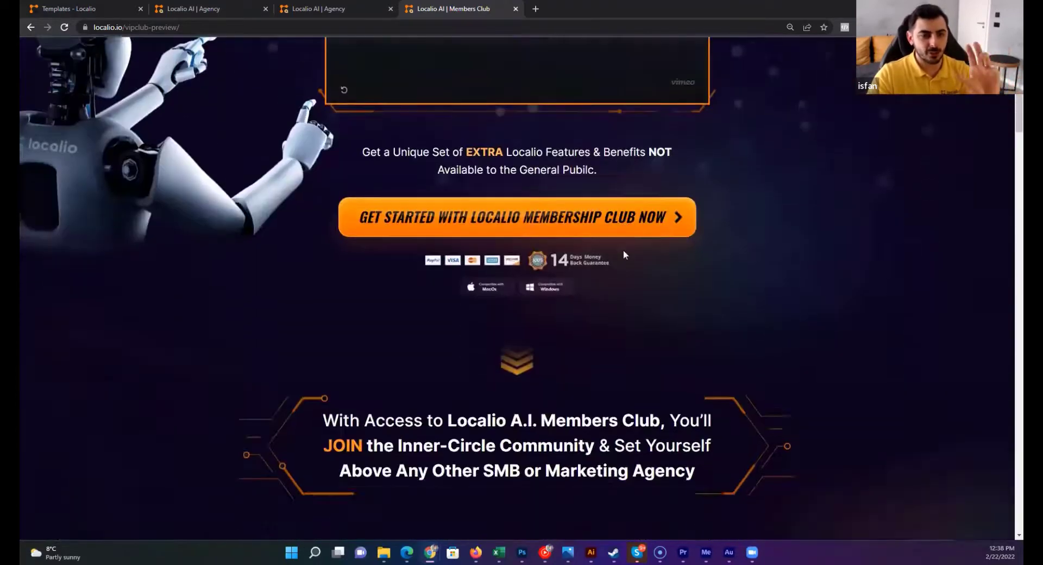
pyautogui.scroll(-1, 625, 250)
pyautogui.scroll(-2, 624, 249)
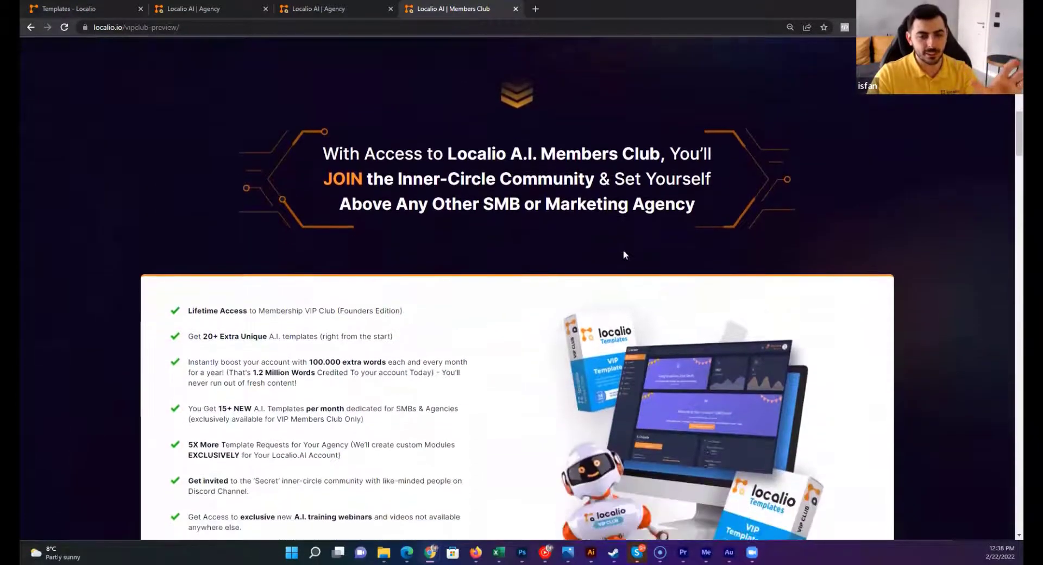
pyautogui.scroll(-1, 623, 249)
pyautogui.scroll(-2, 624, 249)
pyautogui.scroll(-2, 623, 250)
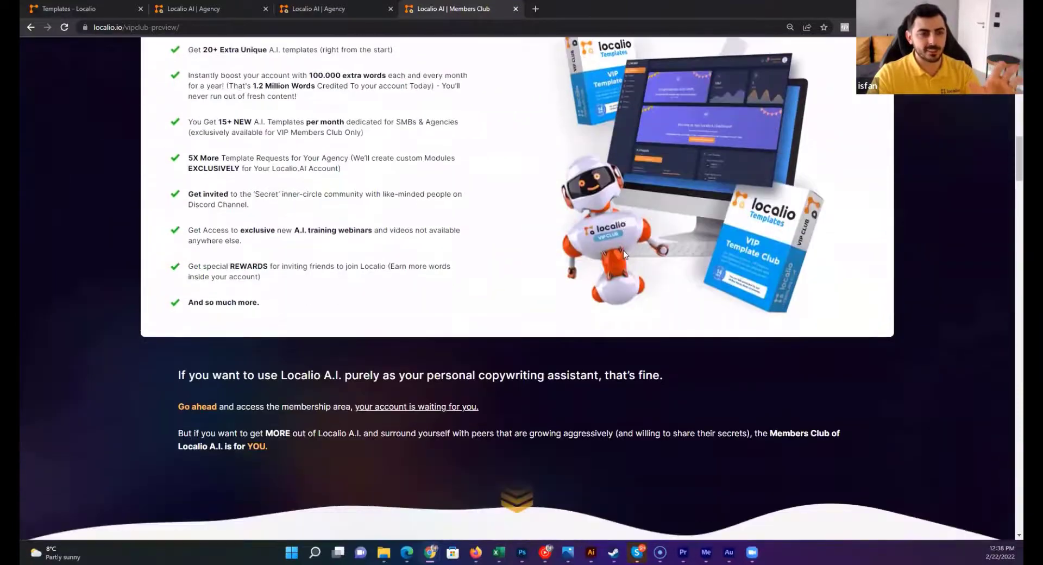
pyautogui.scroll(-3, 624, 250)
pyautogui.scroll(-2, 623, 250)
pyautogui.scroll(-2, 624, 249)
pyautogui.scroll(3, 624, 250)
pyautogui.scroll(2, 625, 249)
pyautogui.scroll(2, 625, 249)
pyautogui.scroll(5, 626, 252)
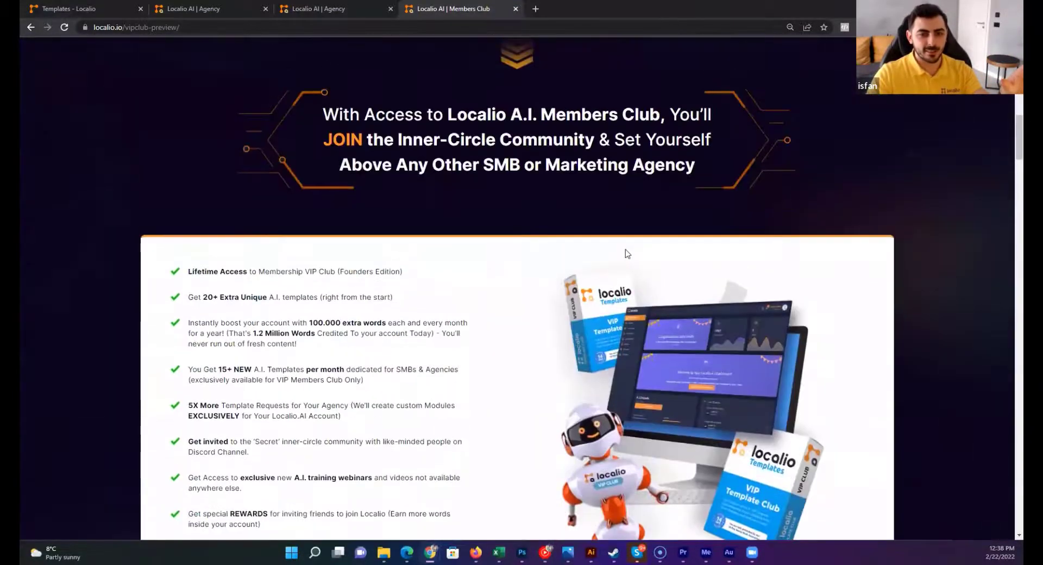
pyautogui.scroll(-1, 626, 252)
pyautogui.scroll(-2, 626, 253)
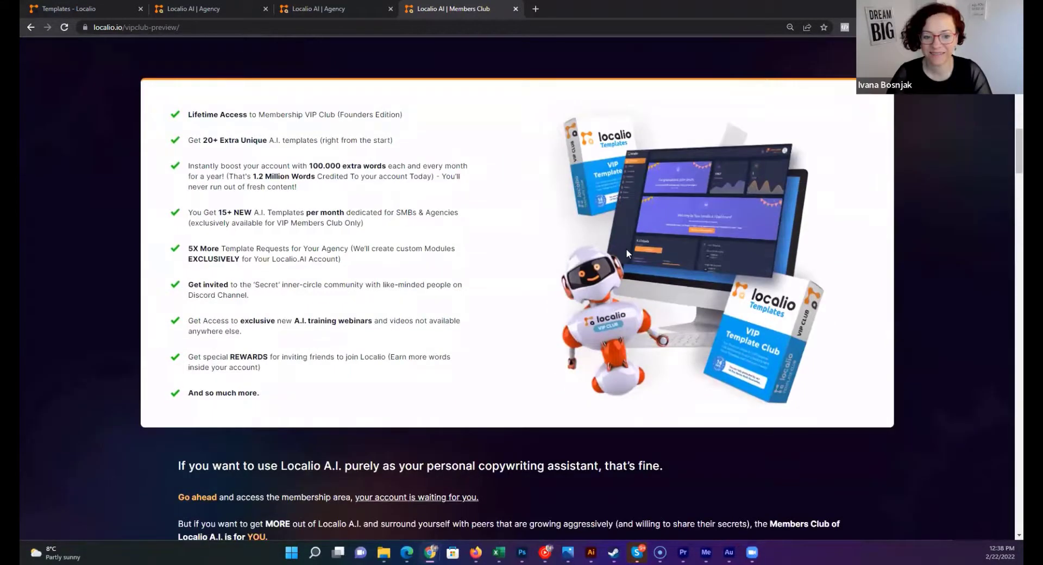
pyautogui.scroll(-3, 627, 251)
pyautogui.scroll(-3, 628, 249)
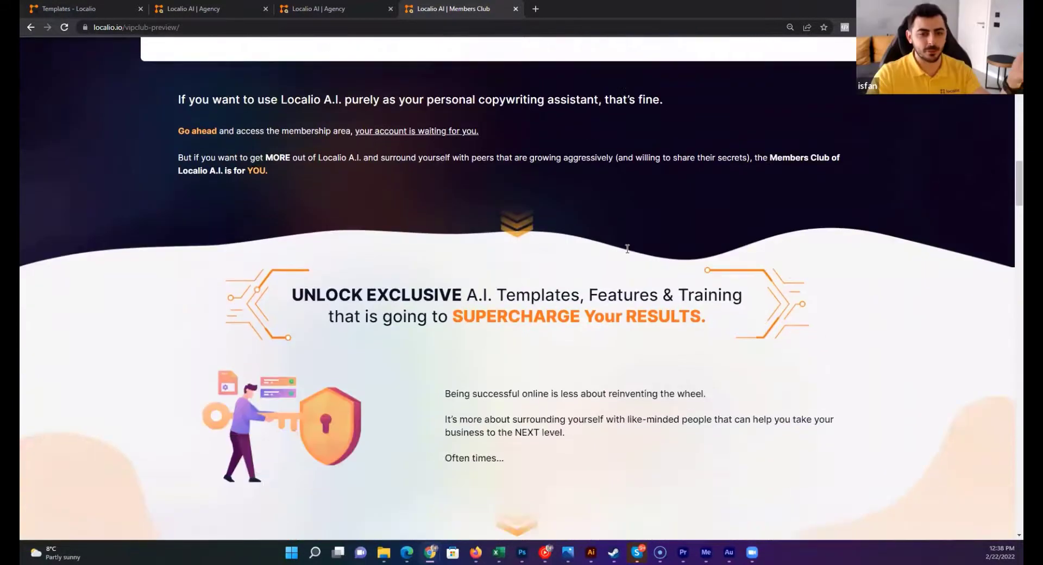
pyautogui.scroll(-2, 627, 250)
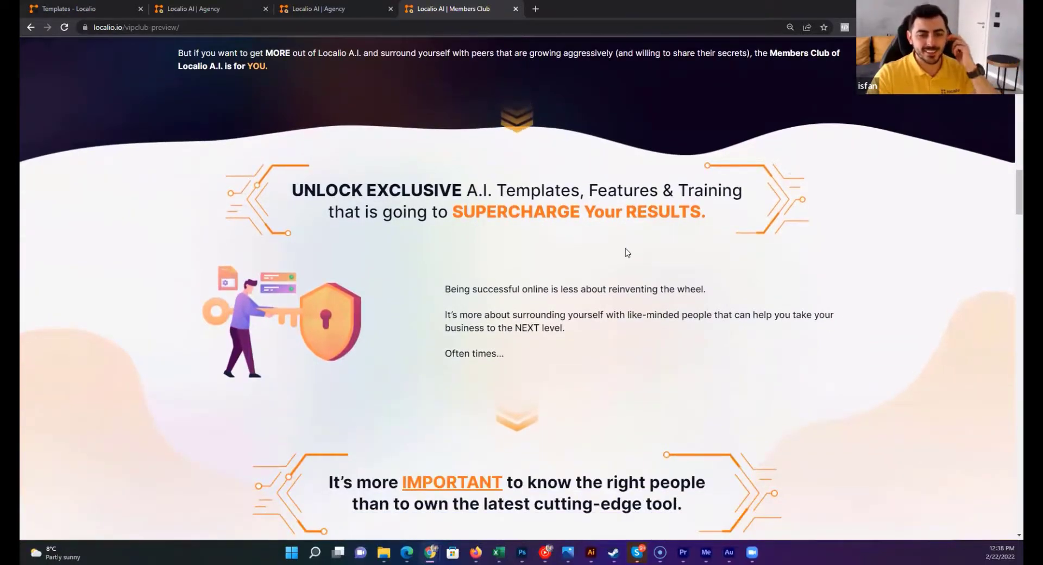
pyautogui.scroll(5, 625, 249)
pyautogui.scroll(3, 624, 249)
pyautogui.scroll(3, 624, 249)
pyautogui.scroll(-2, 625, 249)
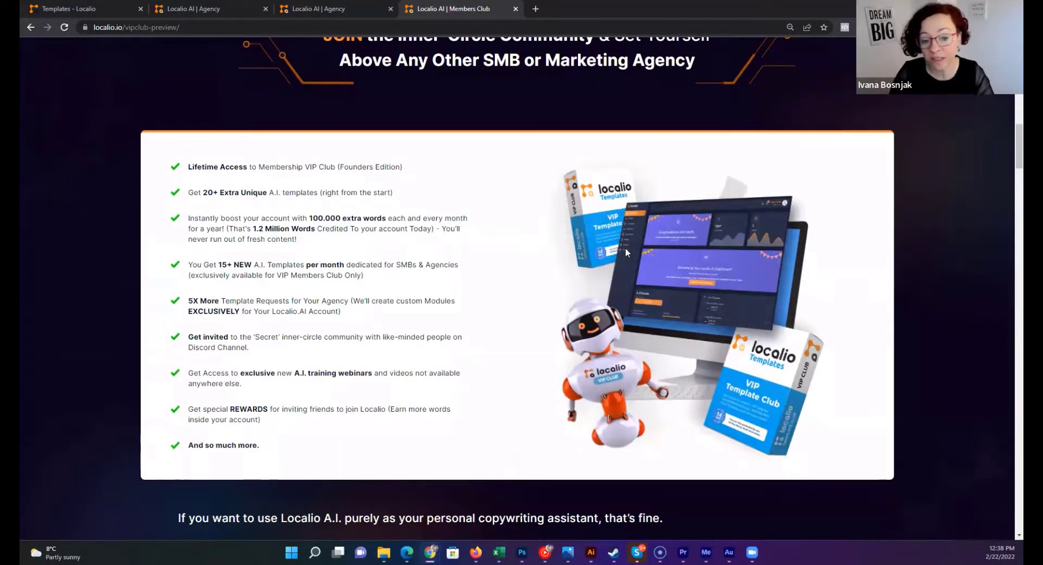
pyautogui.scroll(-1, 624, 249)
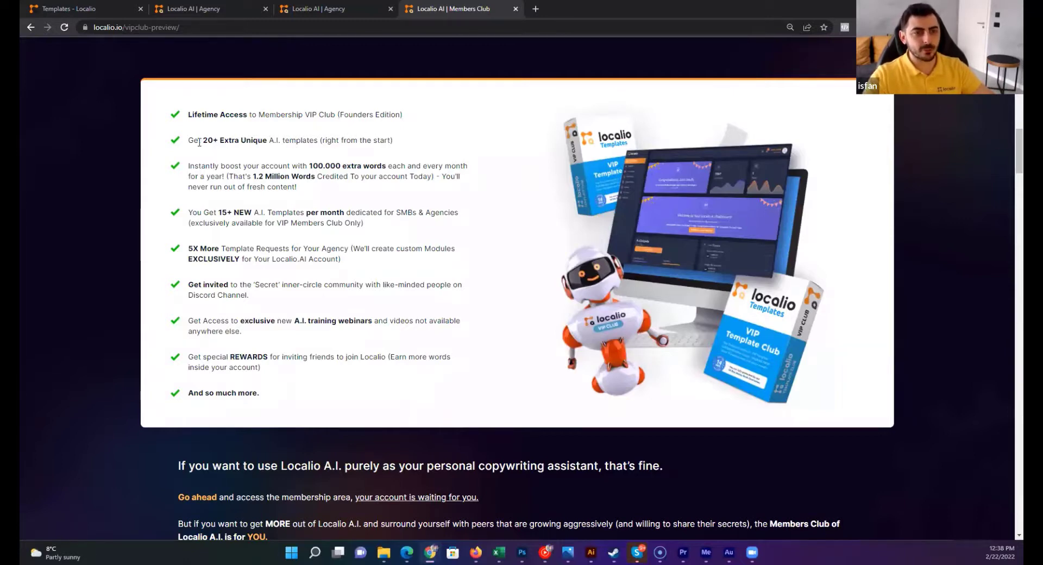
pyautogui.moveTo(198, 142); pyautogui.dragTo(401, 147)
pyautogui.click(235, 141)
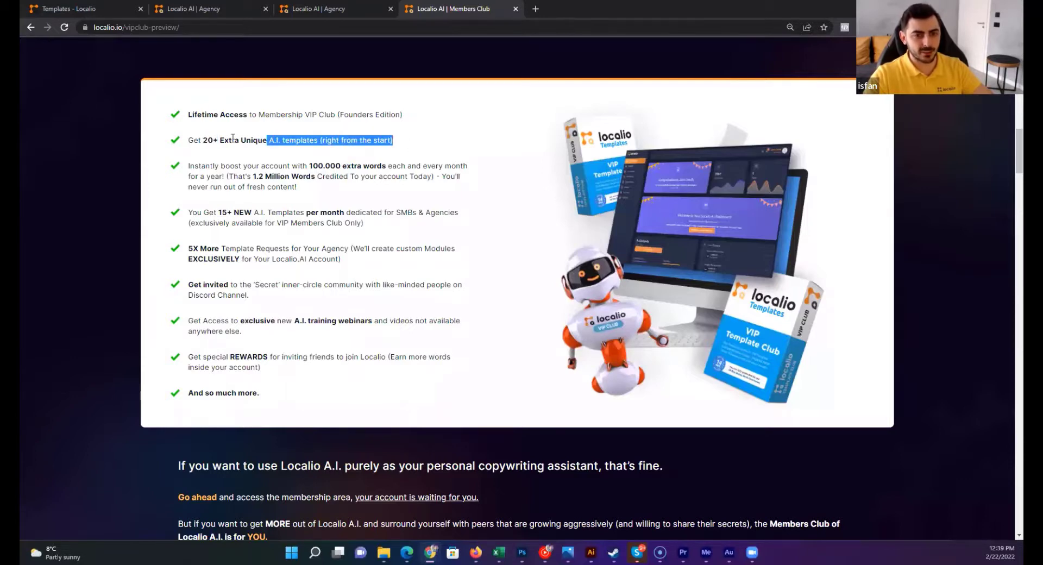
pyautogui.click(310, 9)
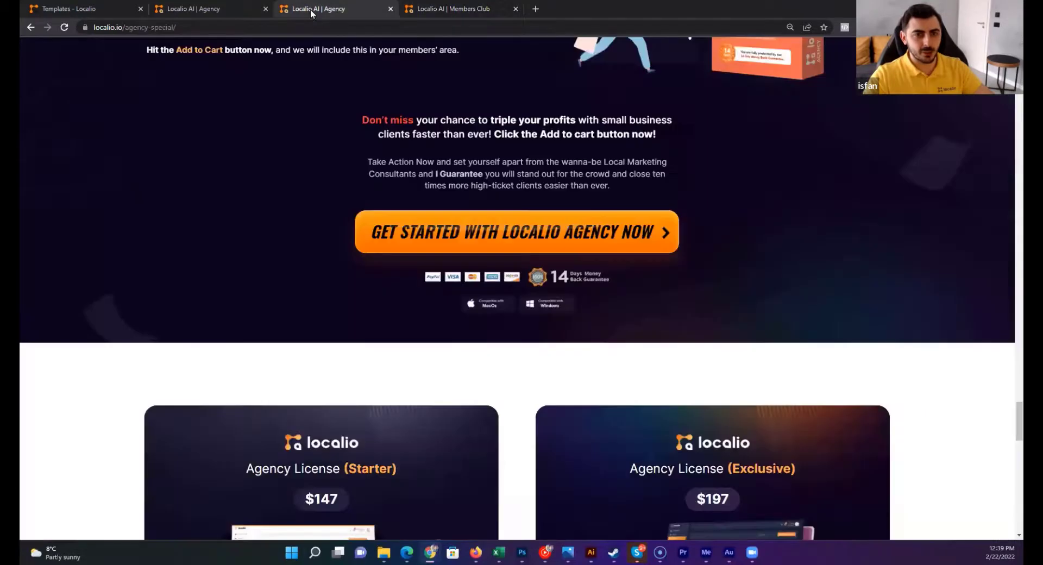
pyautogui.click(220, 6)
pyautogui.click(97, 7)
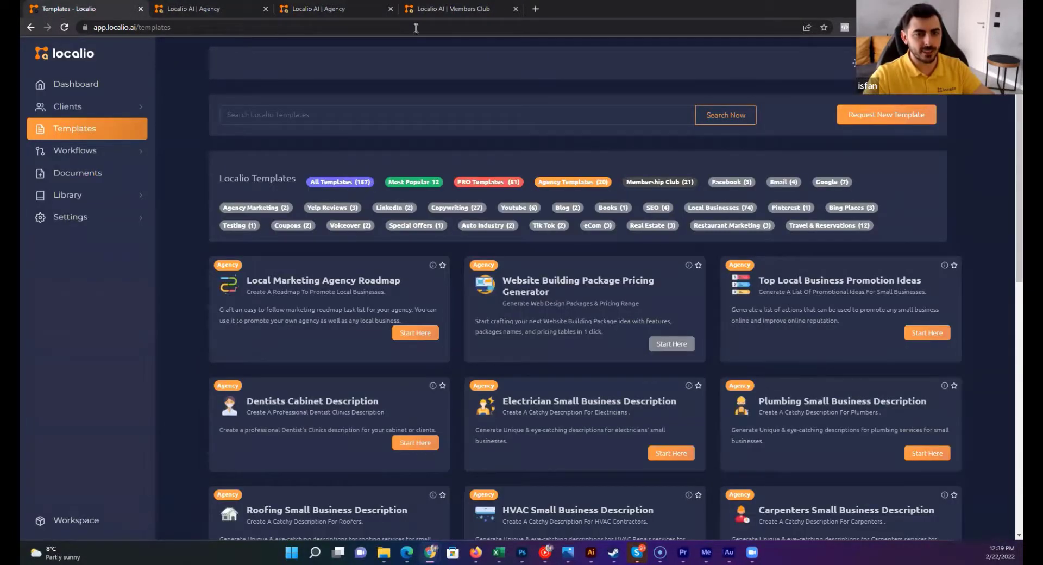
pyautogui.click(418, 9)
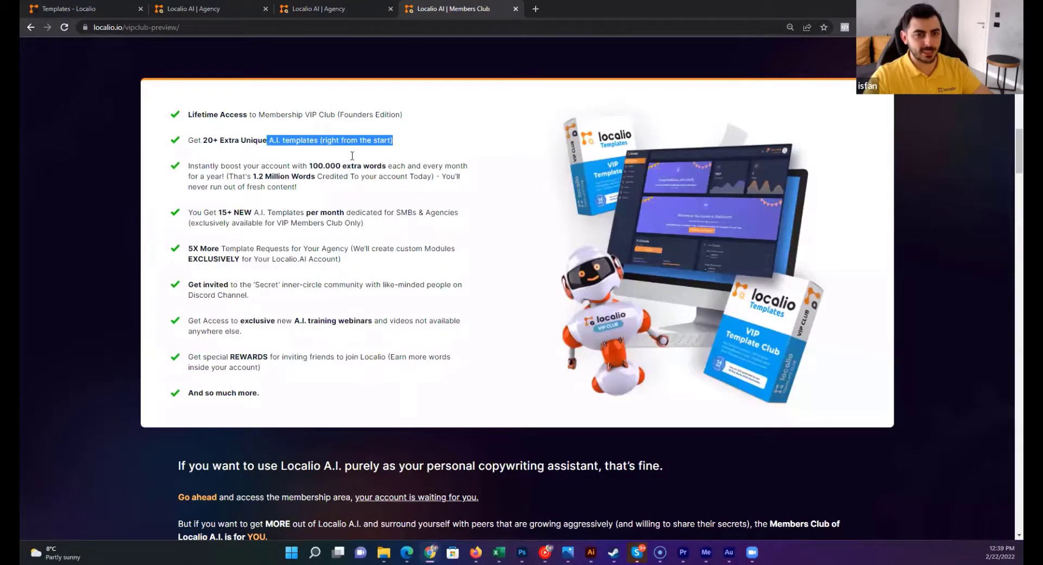
pyautogui.click(226, 165)
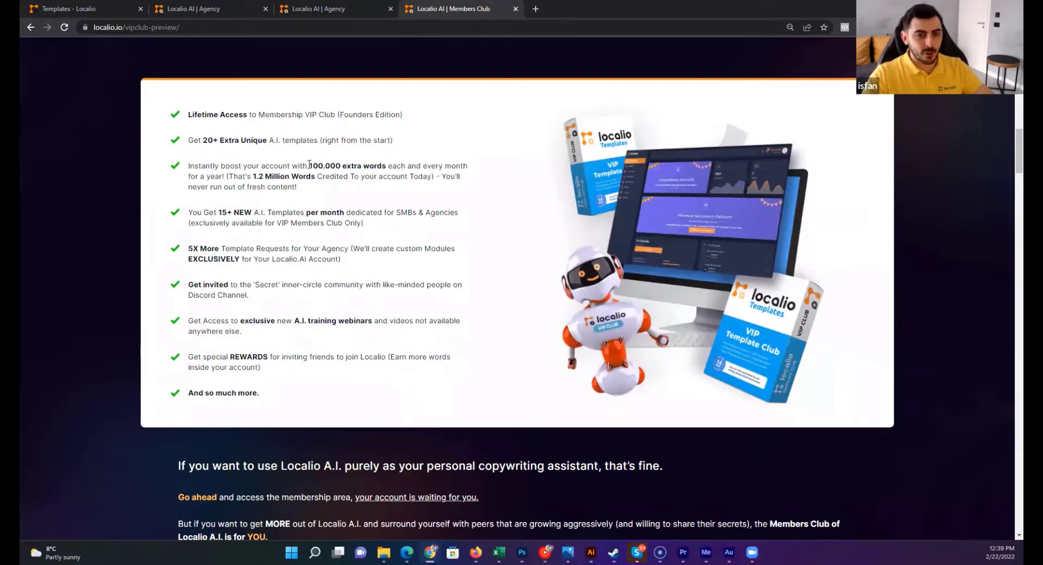
pyautogui.moveTo(309, 164); pyautogui.dragTo(384, 166)
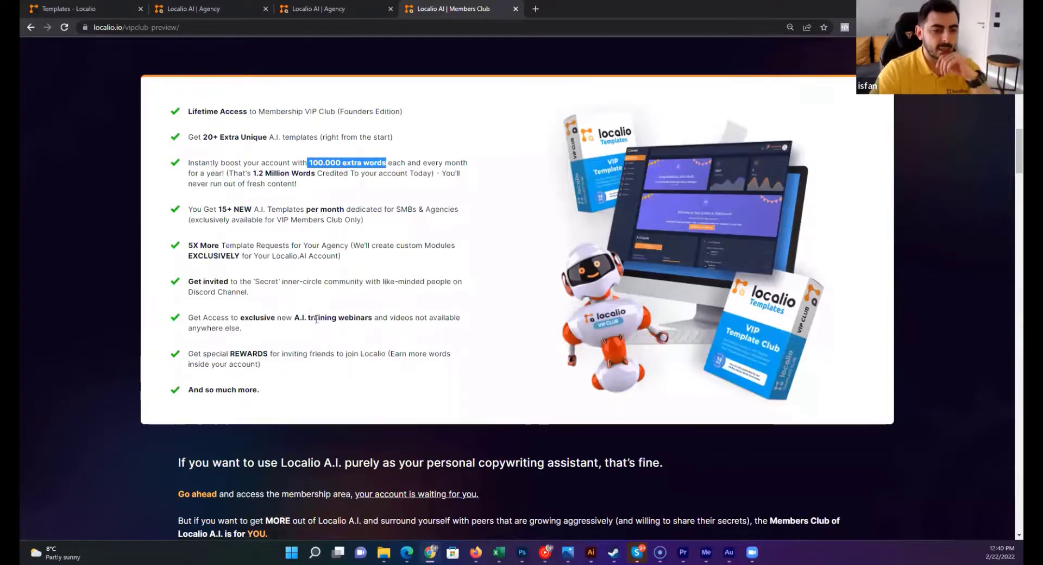
# - Scroll down the Members Club page to the $67 and $97 one-time pricing cards
pyautogui.scroll(-5, 343, 326)
pyautogui.scroll(-3, 344, 330)
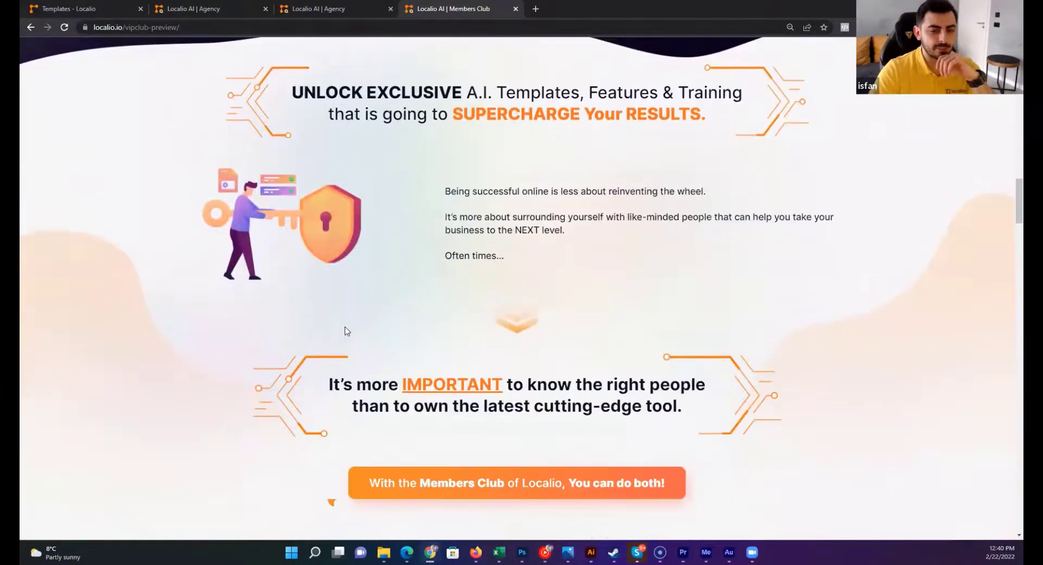
pyautogui.scroll(-3, 344, 330)
pyautogui.scroll(-3, 347, 330)
pyautogui.scroll(-2, 349, 329)
pyautogui.scroll(-3, 349, 330)
pyautogui.scroll(-2, 349, 328)
pyautogui.scroll(-3, 350, 329)
pyautogui.scroll(-1, 351, 330)
pyautogui.scroll(-2, 350, 330)
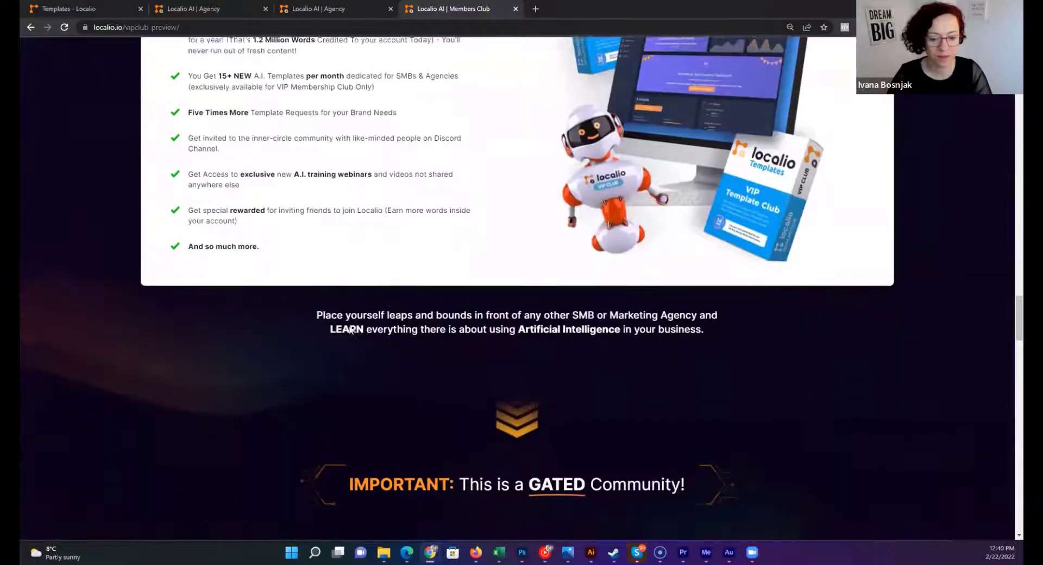
pyautogui.scroll(-3, 351, 330)
pyautogui.scroll(-4, 351, 329)
pyautogui.scroll(-4, 348, 326)
pyautogui.scroll(-2, 349, 327)
pyautogui.scroll(-3, 350, 328)
pyautogui.scroll(-3, 350, 329)
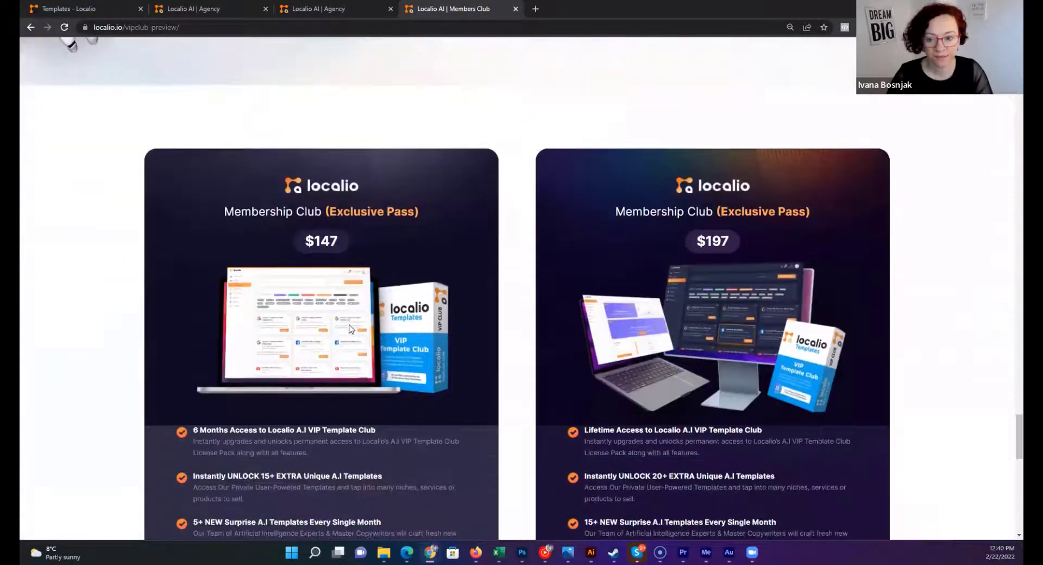
pyautogui.scroll(3, 363, 326)
pyautogui.scroll(-1, 366, 323)
pyautogui.scroll(-3, 366, 324)
pyautogui.scroll(-3, 366, 326)
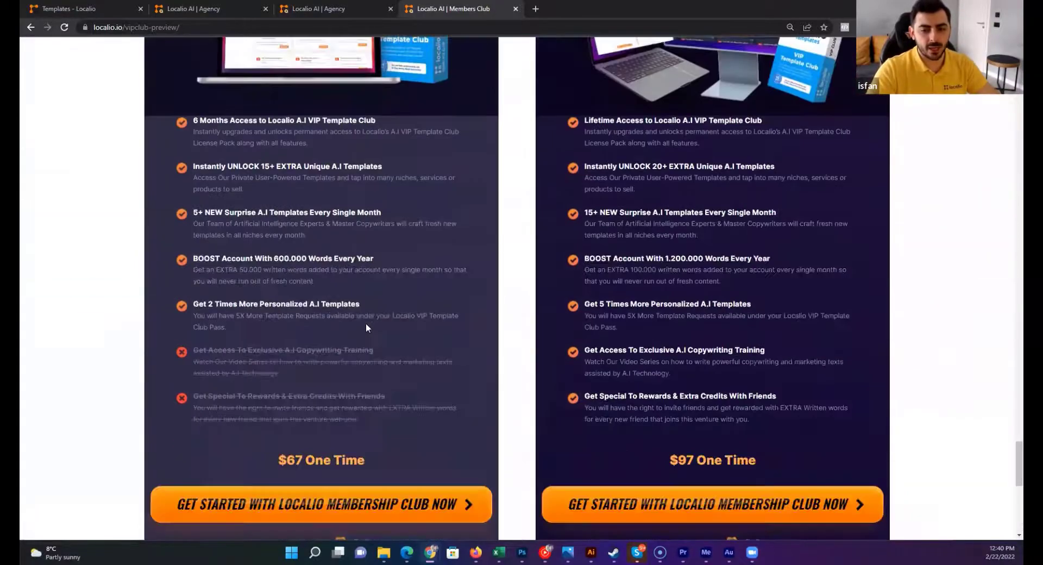
pyautogui.scroll(-2, 366, 326)
pyautogui.scroll(-3, 366, 326)
pyautogui.scroll(4, 370, 328)
pyautogui.scroll(3, 371, 331)
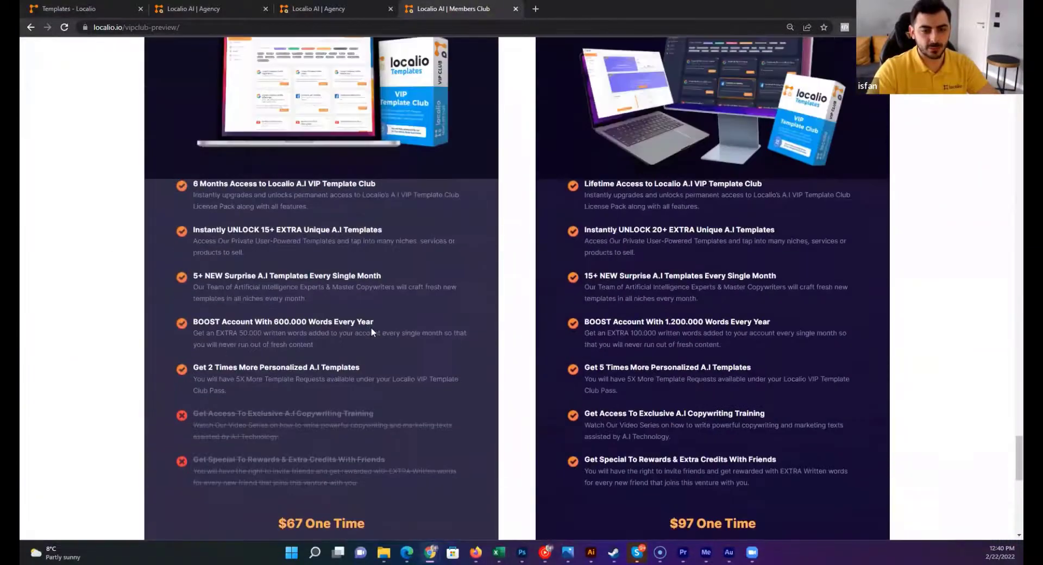
pyautogui.scroll(4, 423, 334)
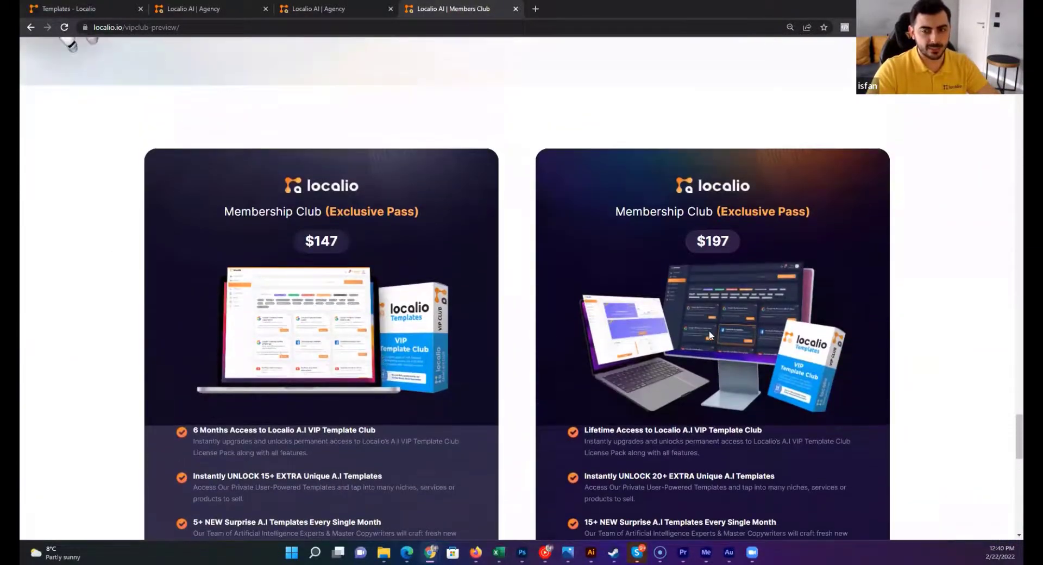
pyautogui.scroll(-1, 709, 331)
pyautogui.scroll(-2, 709, 331)
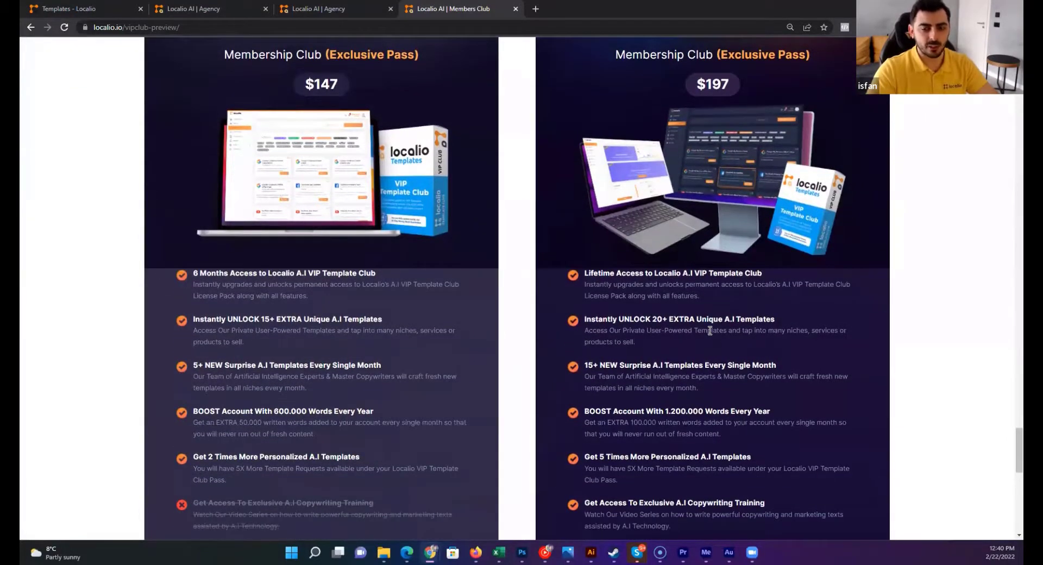
pyautogui.scroll(-3, 686, 330)
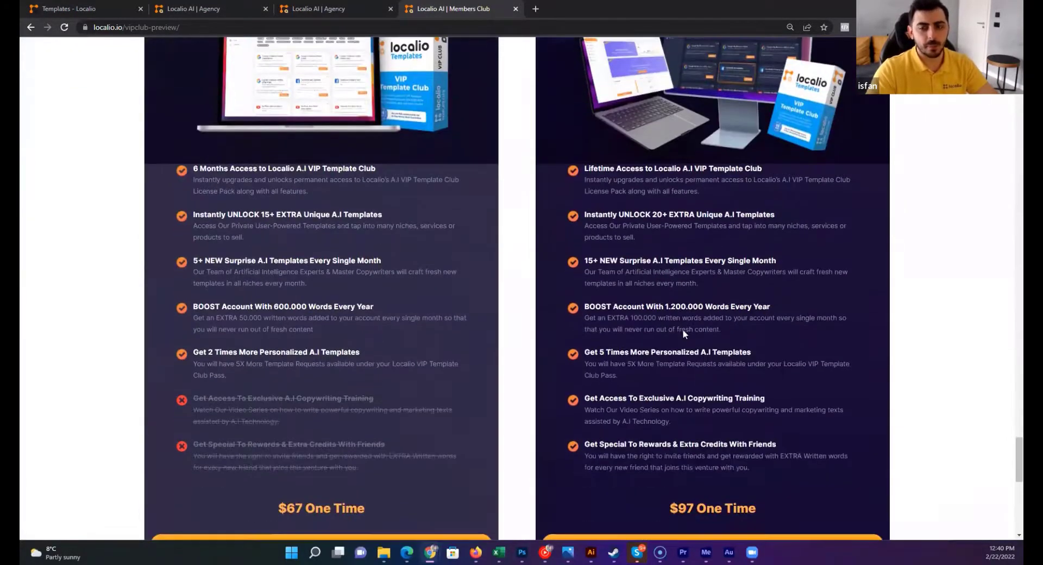
pyautogui.scroll(-2, 706, 329)
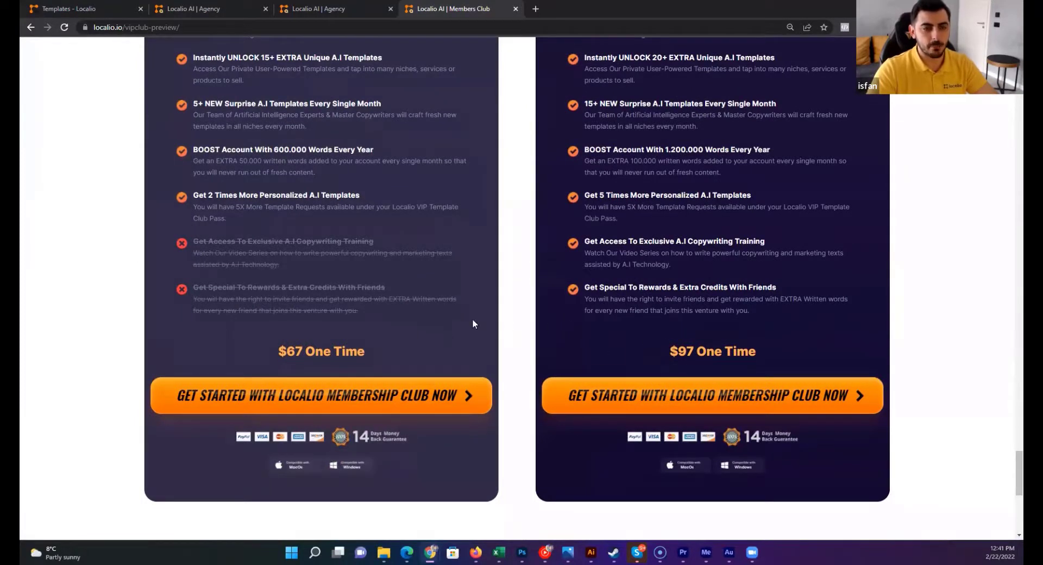
# - Highlight the '$97 One Time' price, then continue down toward the 'Try Localio Today' section
pyautogui.moveTo(742, 350); pyautogui.dragTo(758, 350)
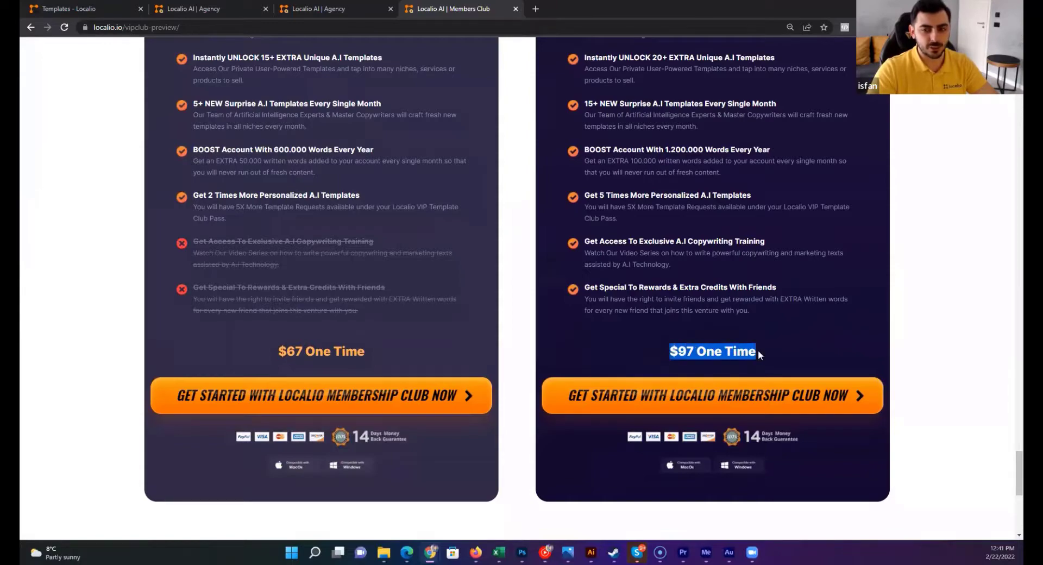
pyautogui.scroll(4, 673, 347)
pyautogui.scroll(-3, 673, 348)
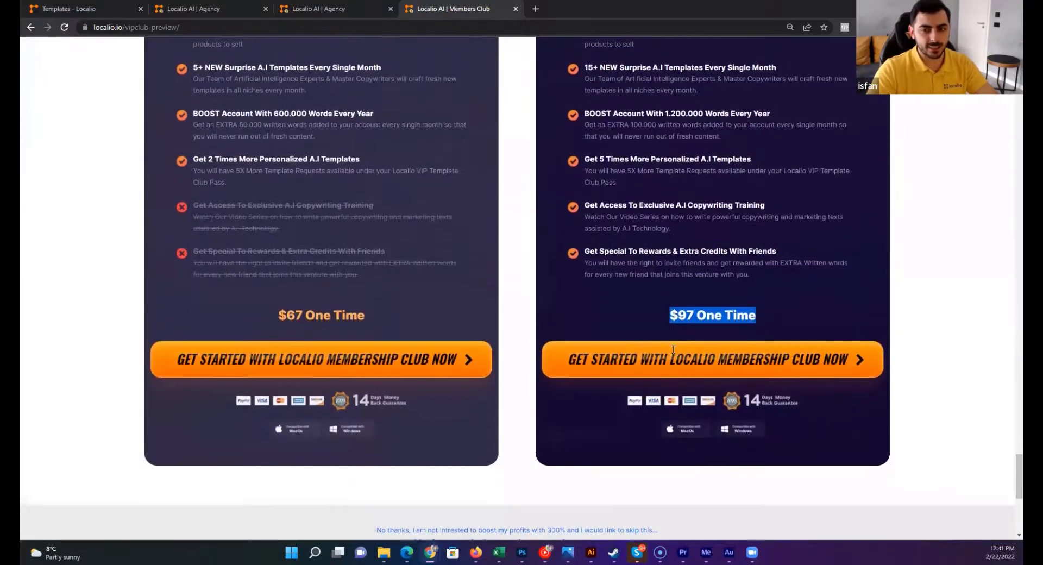
pyautogui.scroll(-4, 562, 344)
pyautogui.scroll(-2, 559, 348)
pyautogui.scroll(6, 545, 342)
pyautogui.scroll(5, 555, 361)
pyautogui.scroll(-2, 555, 360)
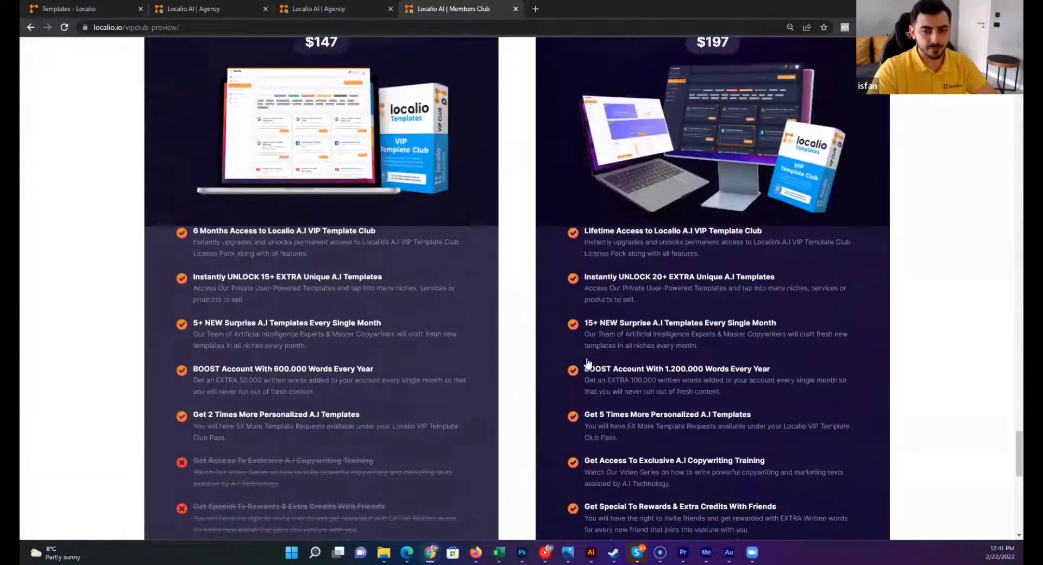
pyautogui.scroll(-3, 662, 315)
pyautogui.moveTo(677, 313); pyautogui.dragTo(741, 317)
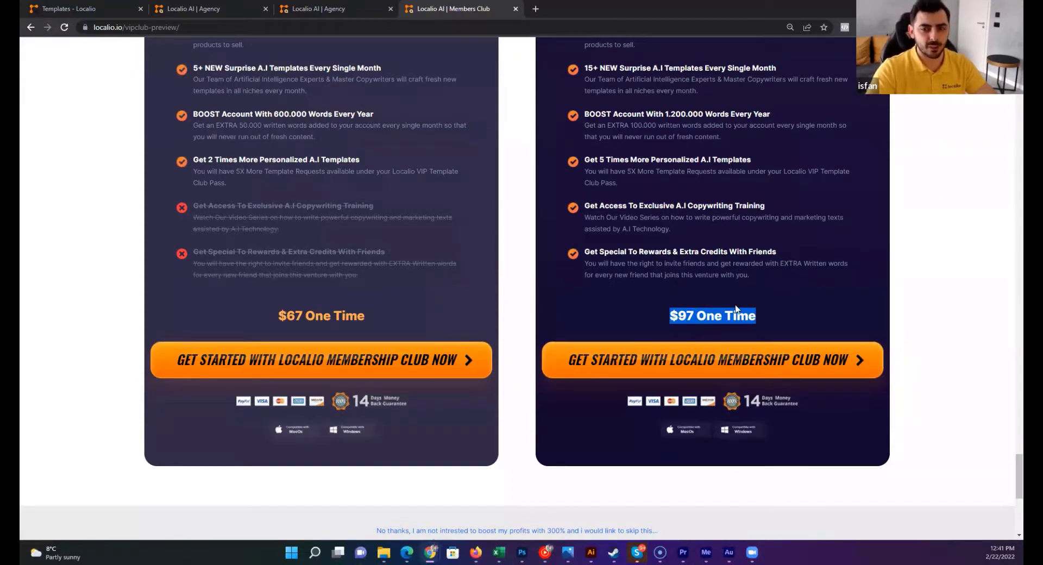
pyautogui.click(686, 317)
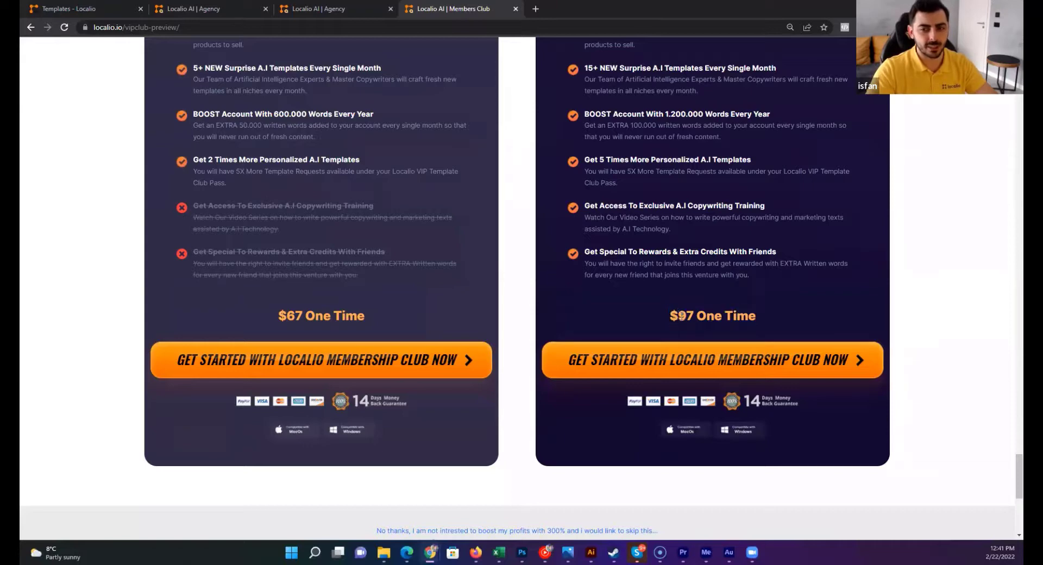
pyautogui.moveTo(678, 316); pyautogui.dragTo(755, 316)
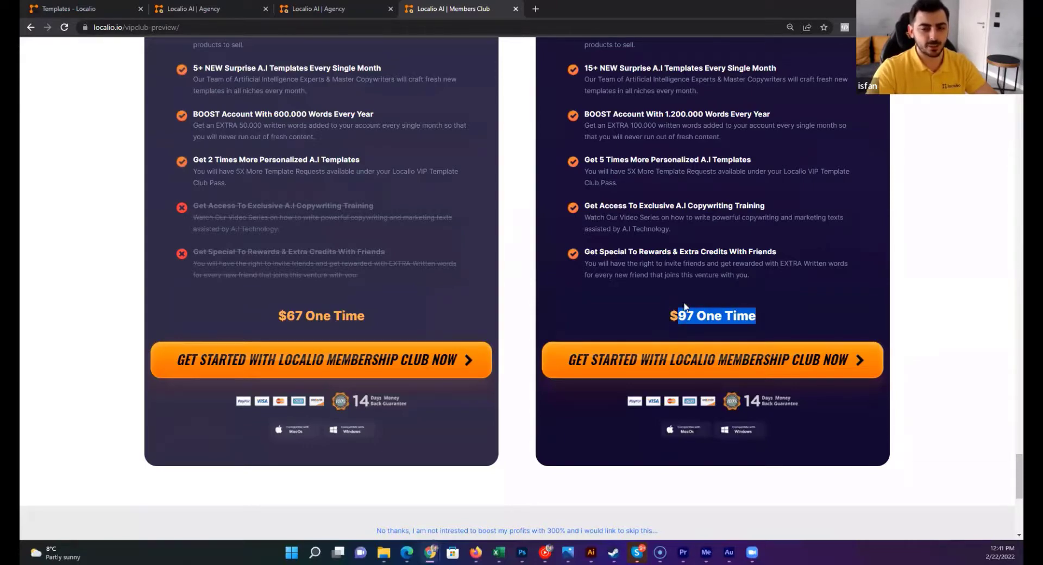
pyautogui.scroll(-7, 728, 315)
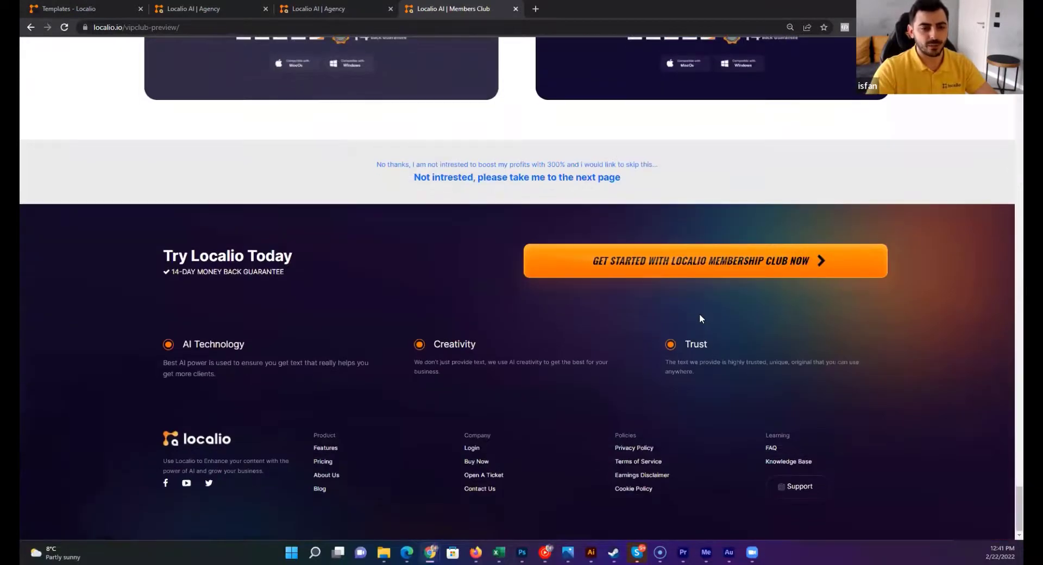
# - Return to the top of the Members Club page, then switch to the 'Templates - Localio' tab
pyautogui.scroll(2, 698, 315)
pyautogui.scroll(8, 689, 312)
pyautogui.scroll(7, 676, 309)
pyautogui.scroll(5, 676, 314)
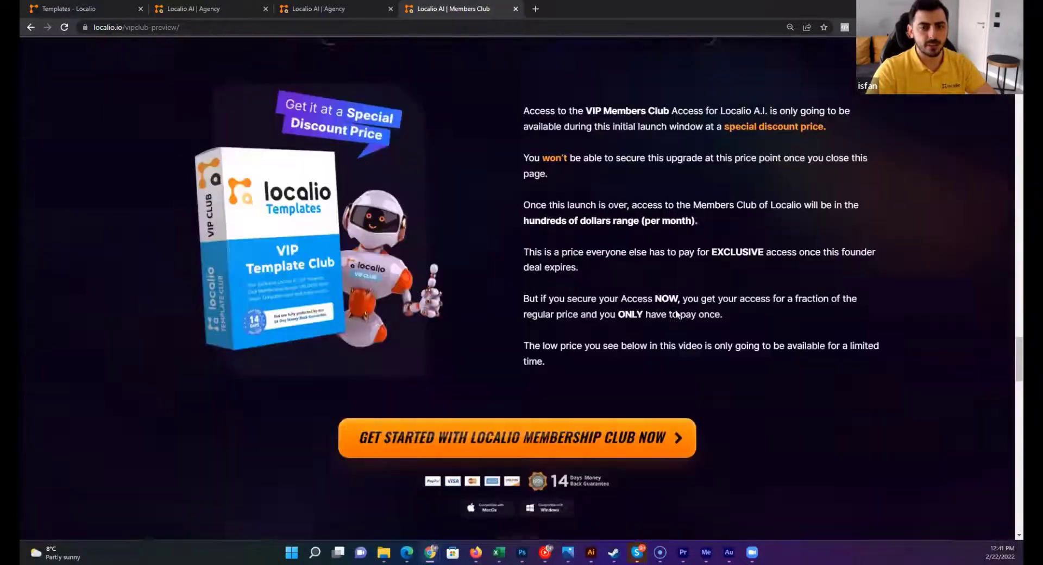
pyautogui.scroll(5, 676, 314)
pyautogui.scroll(5, 676, 314)
pyautogui.scroll(5, 676, 314)
pyautogui.scroll(5, 675, 314)
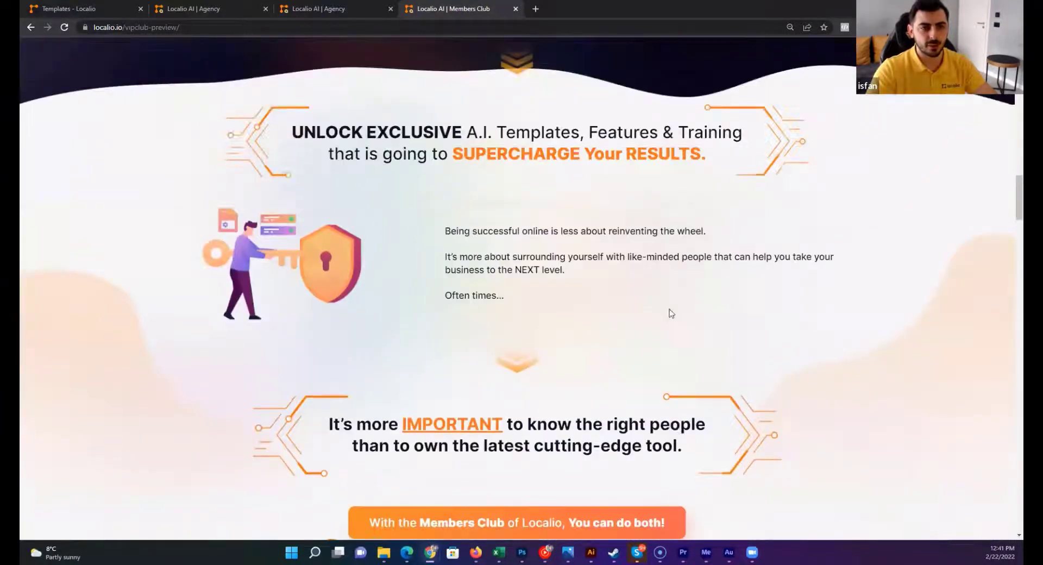
pyautogui.scroll(5, 676, 314)
pyautogui.scroll(5, 676, 314)
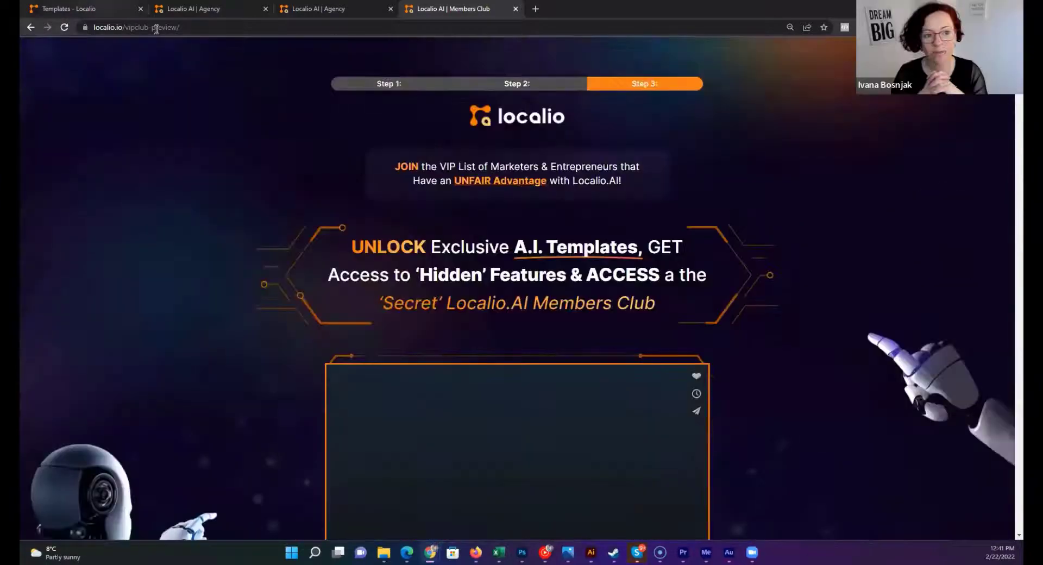
pyautogui.click(95, 8)
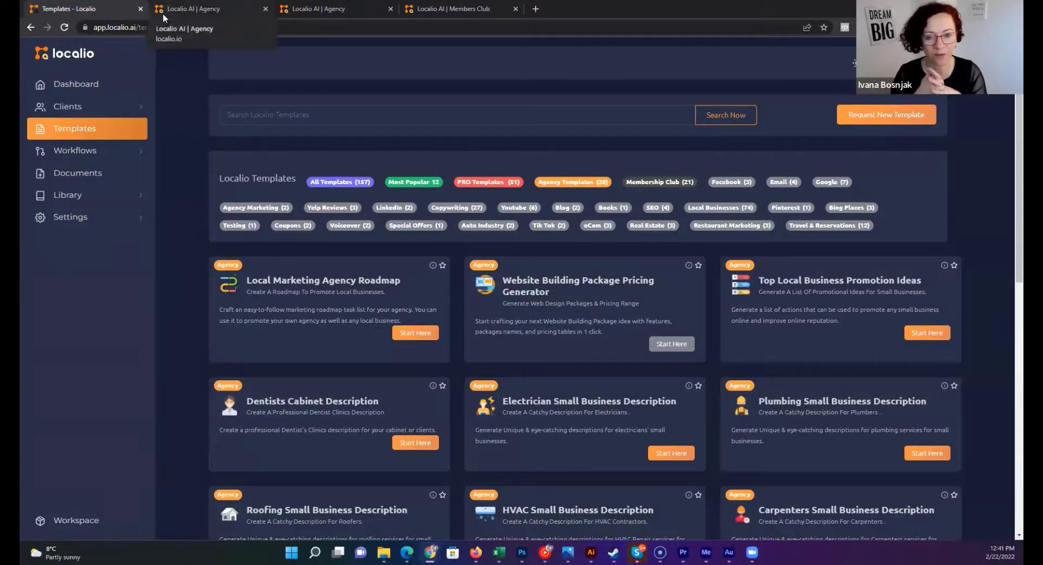